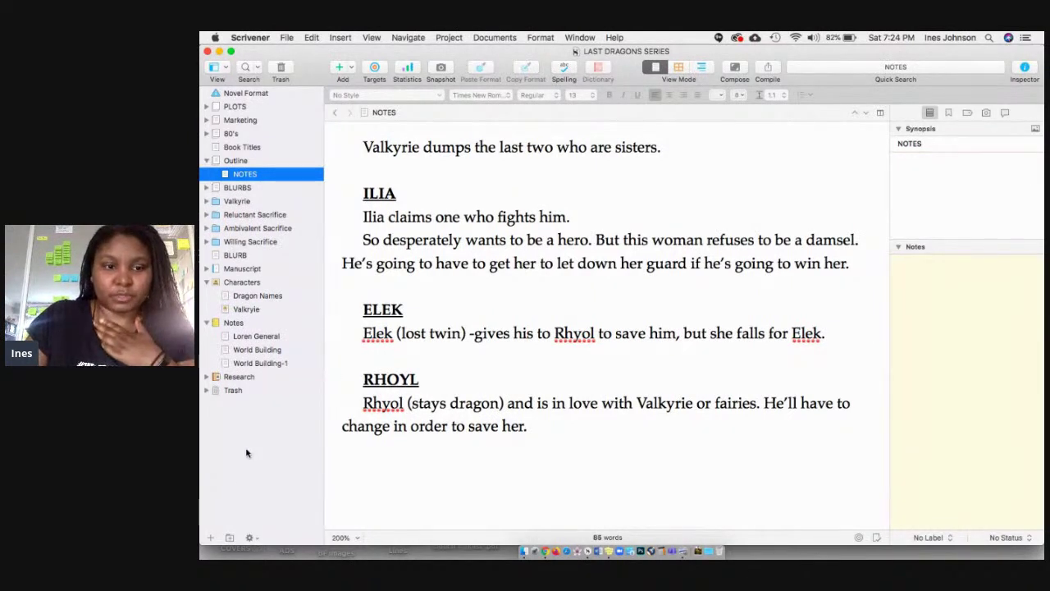
# Start a new project based on the Novel template from the Fiction category
pyautogui.scroll(1, 246, 430)
pyautogui.scroll(-1, 246, 423)
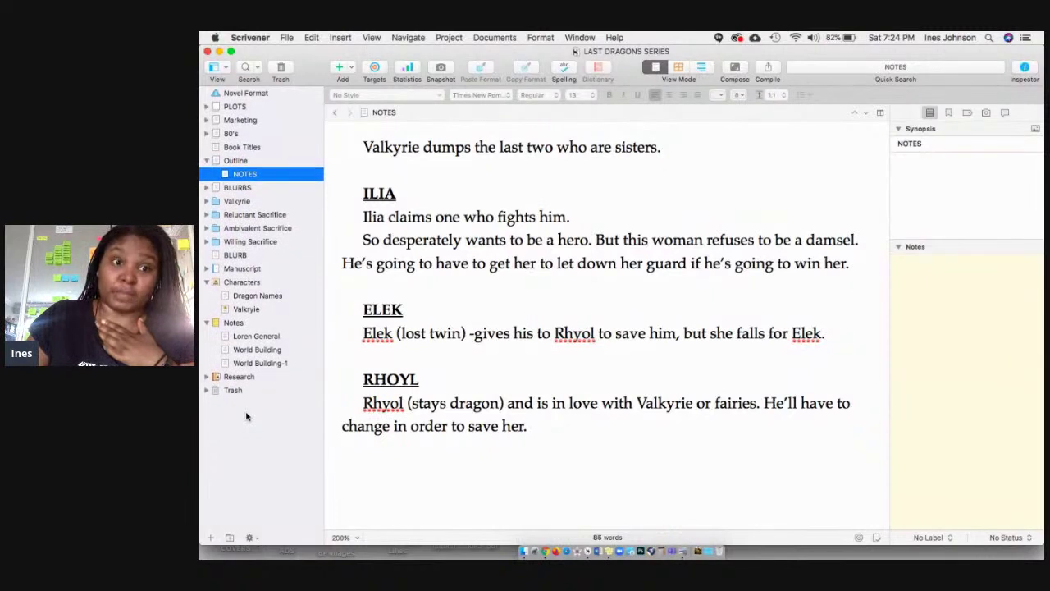
pyautogui.click(286, 39)
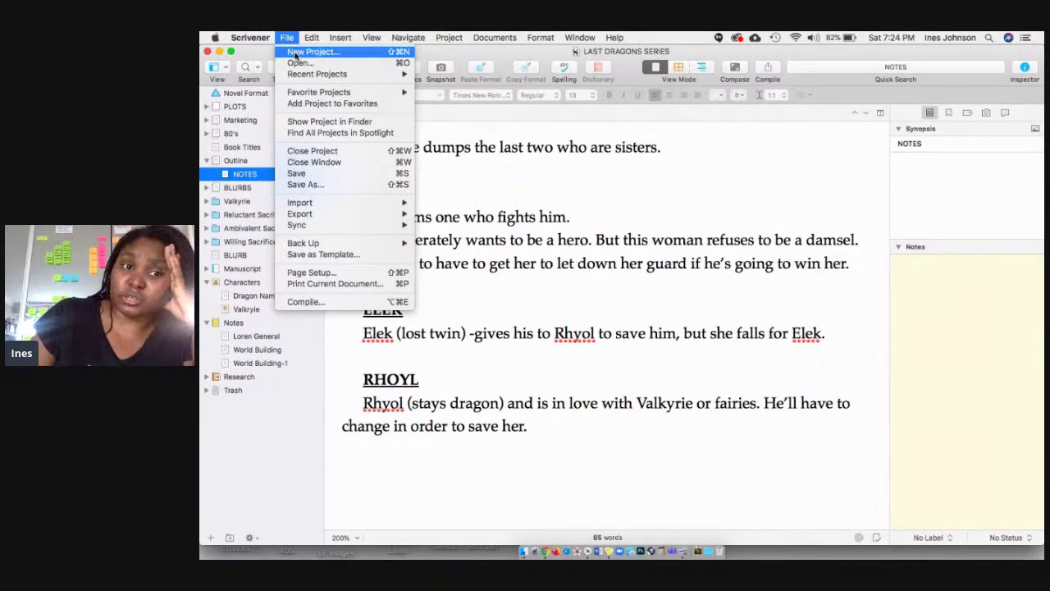
pyautogui.click(296, 53)
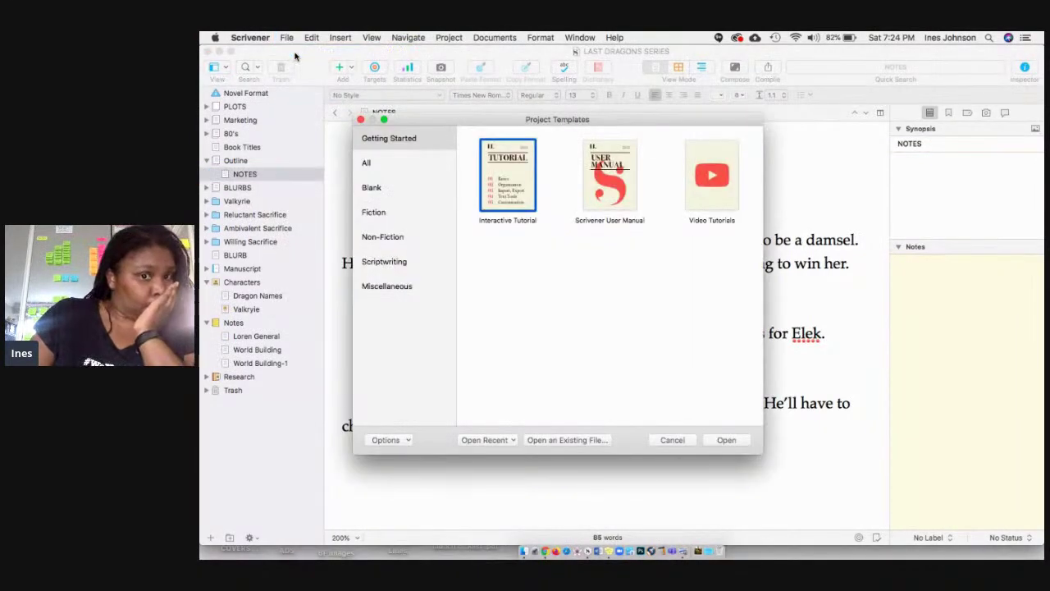
pyautogui.click(381, 188)
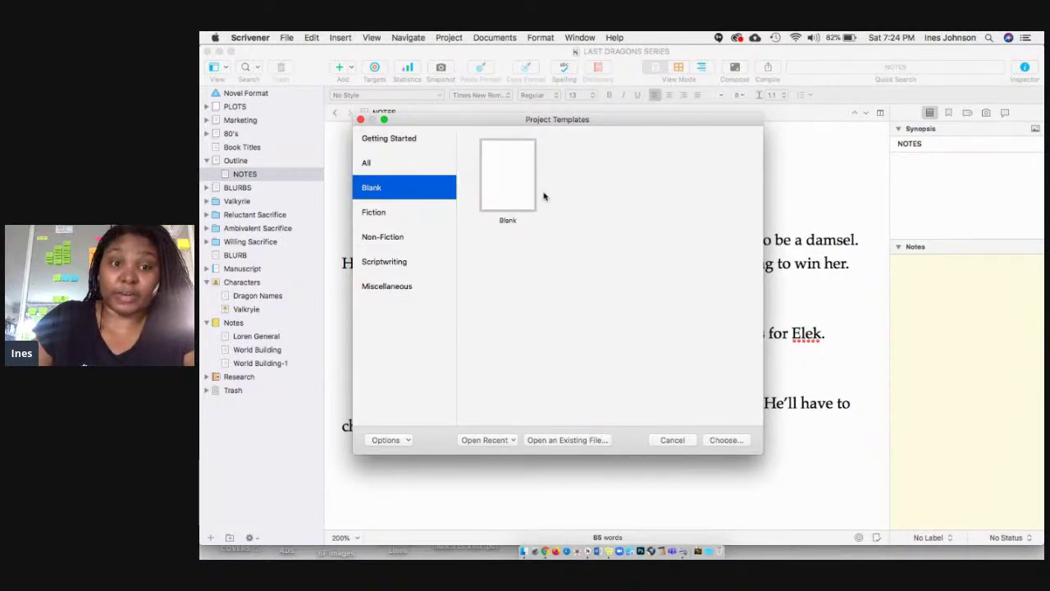
pyautogui.click(374, 212)
pyautogui.click(505, 176)
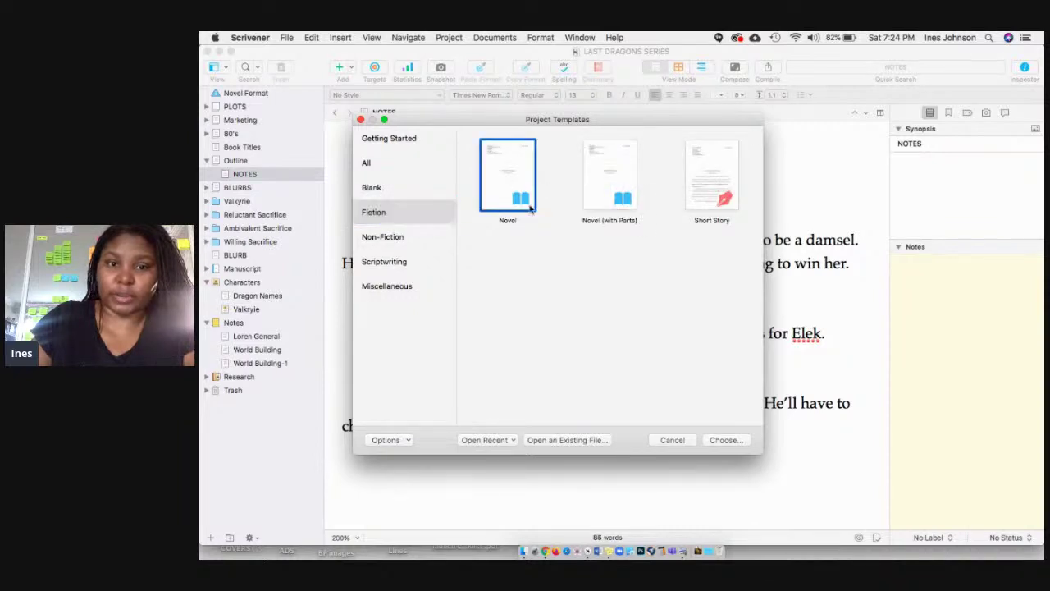
pyautogui.click(722, 440)
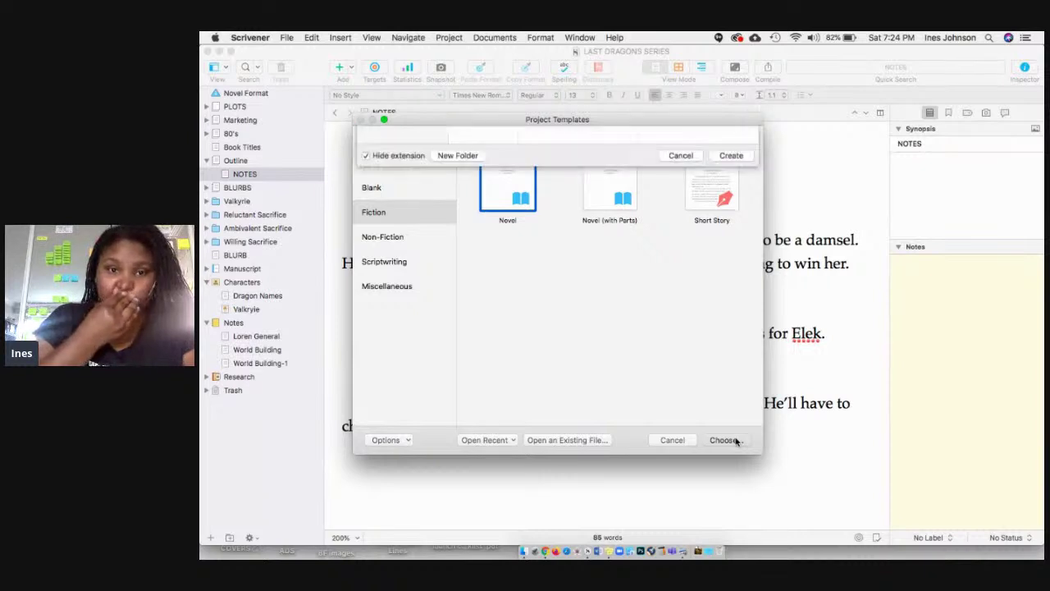
# Name the project Dragons Rebellious Sacrifice and create it in the 4. Rebellious folder inside Last Dragons
pyautogui.write("Dragon's")
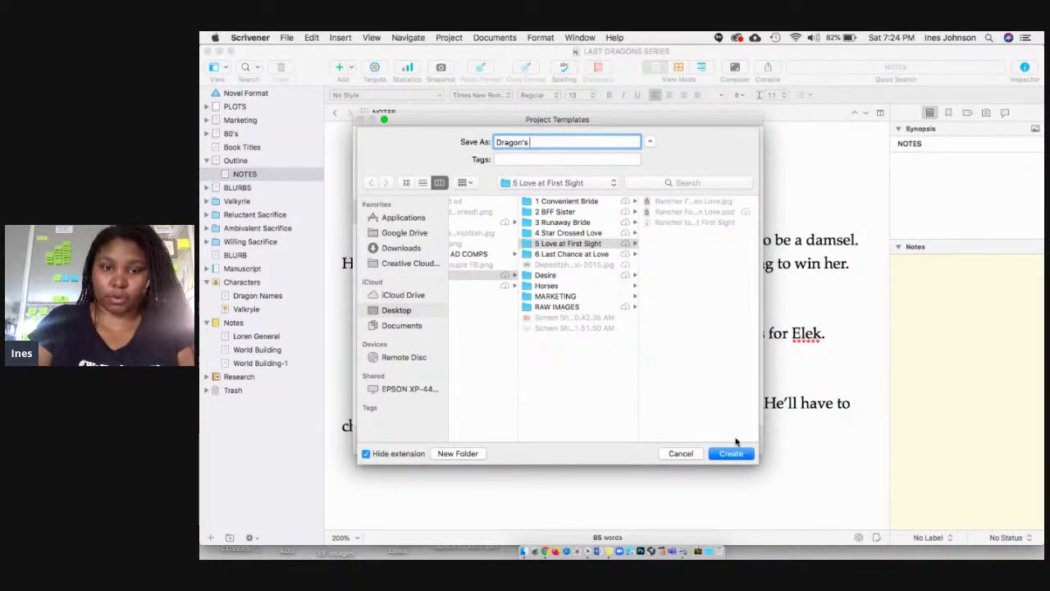
pyautogui.press('BackSpace')
pyautogui.press('BackSpace')
pyautogui.write('s Rebellious Sacrifice')
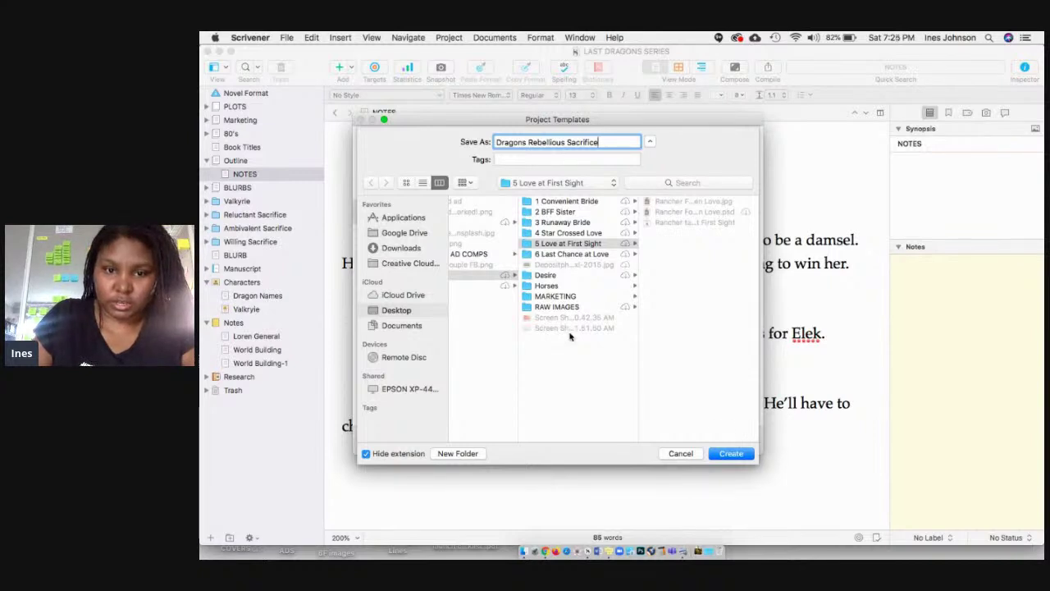
pyautogui.hscroll(-10, 575, 344)
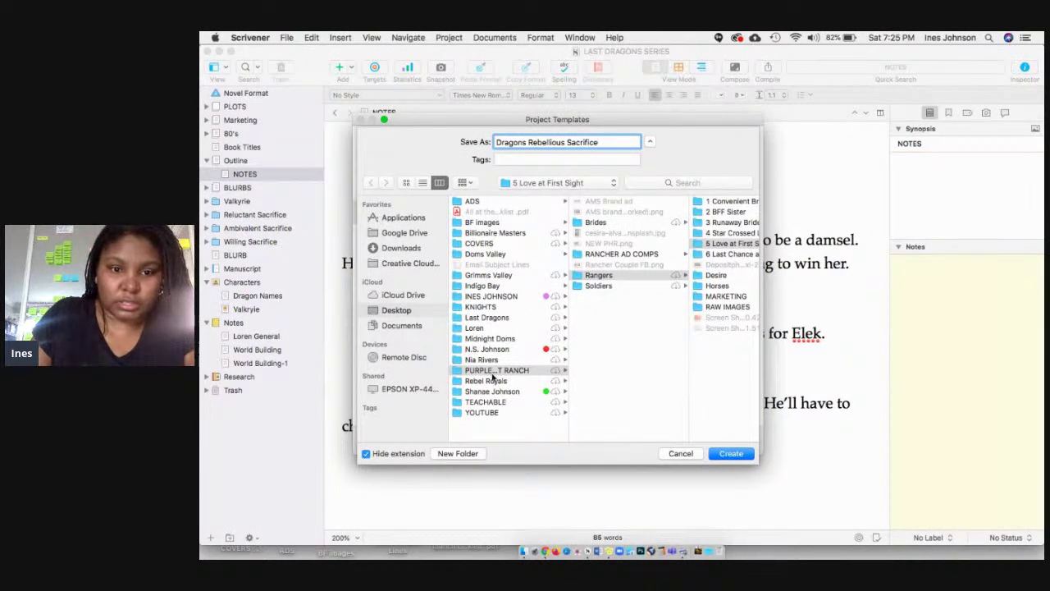
pyautogui.click(481, 318)
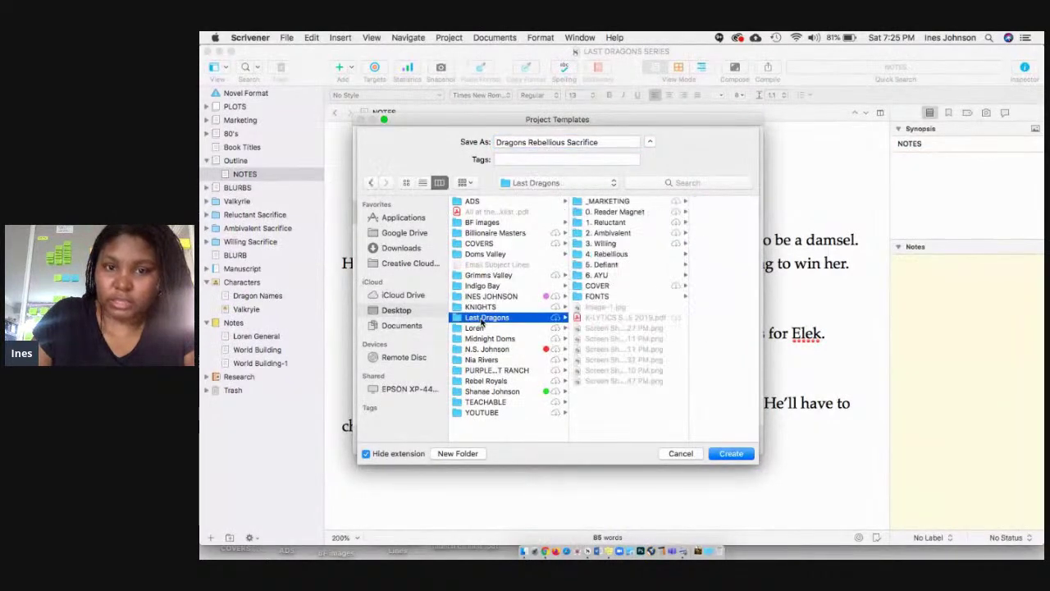
pyautogui.click(604, 255)
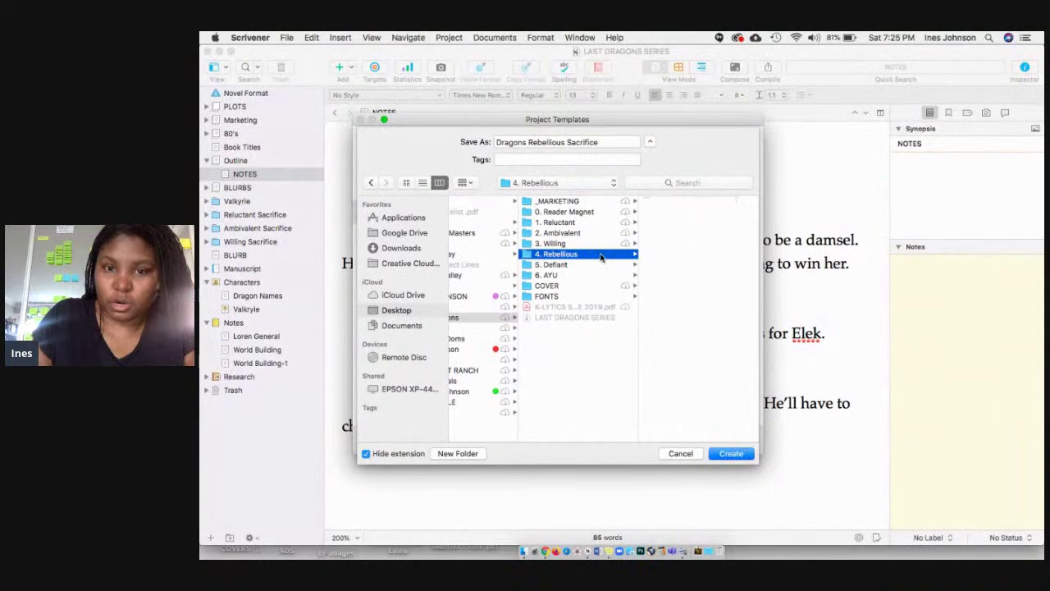
pyautogui.click(745, 453)
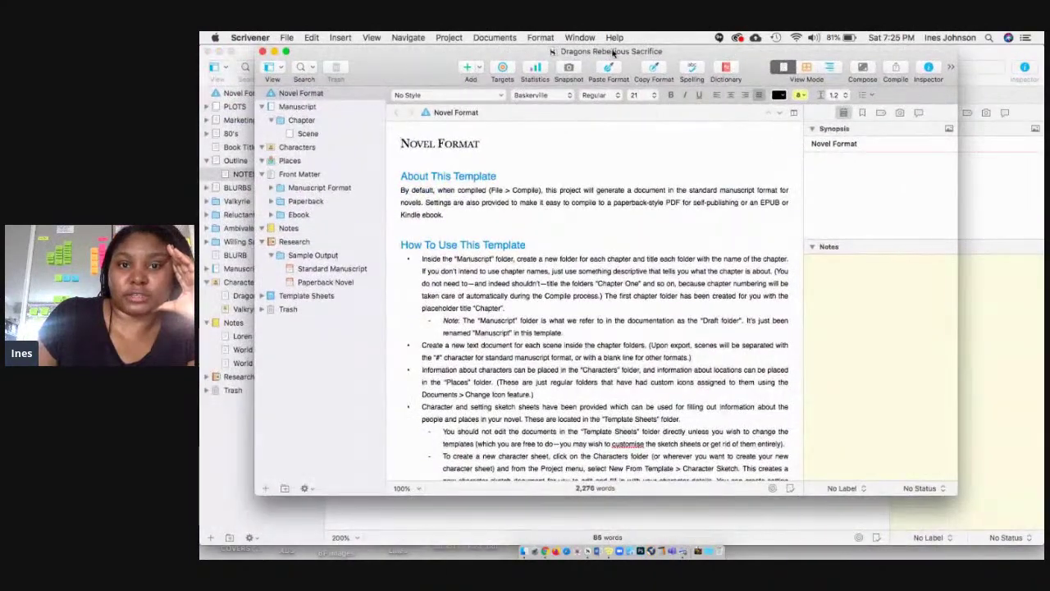
# Enlarge the Dragons Rebellious Sacrifice project window slightly and reposition it over the old project window
pyautogui.moveTo(651, 51)
pyautogui.mouseDown()
pyautogui.moveTo(653, 89)
pyautogui.moveTo(659, 57)
pyautogui.mouseUp()
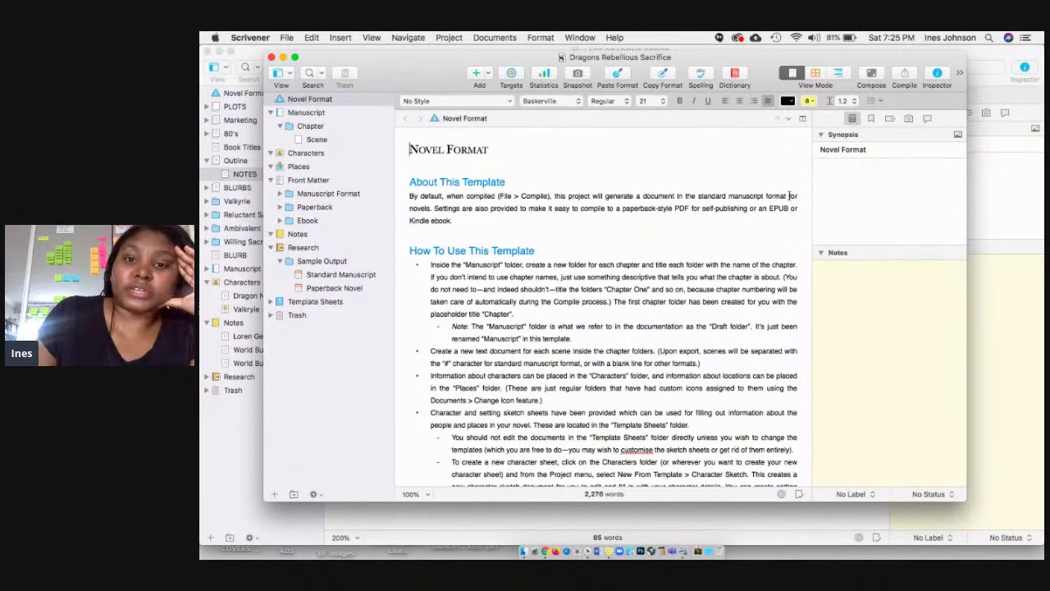
pyautogui.click(873, 192)
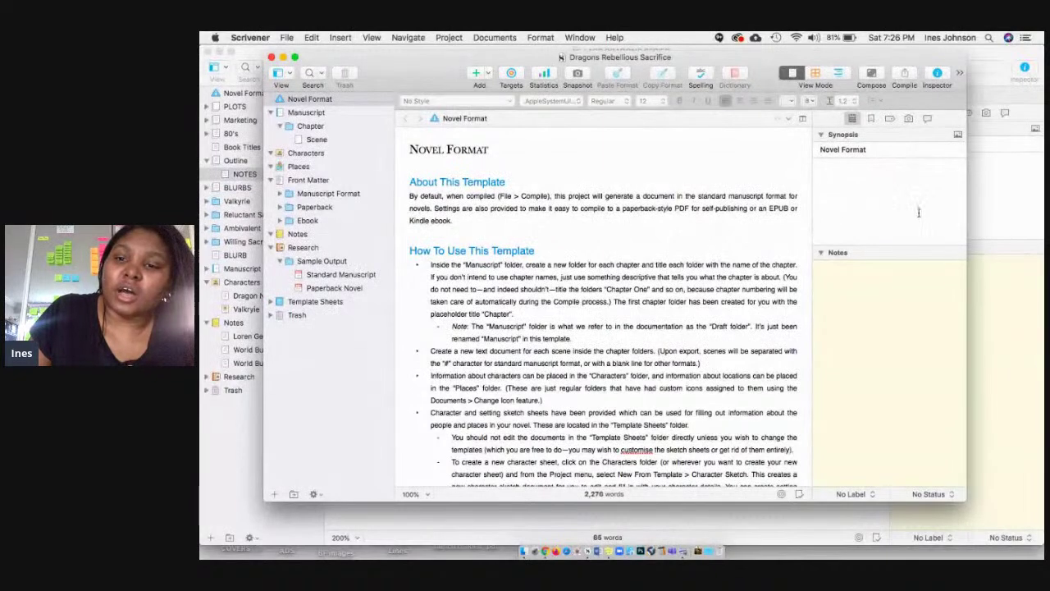
pyautogui.click(857, 182)
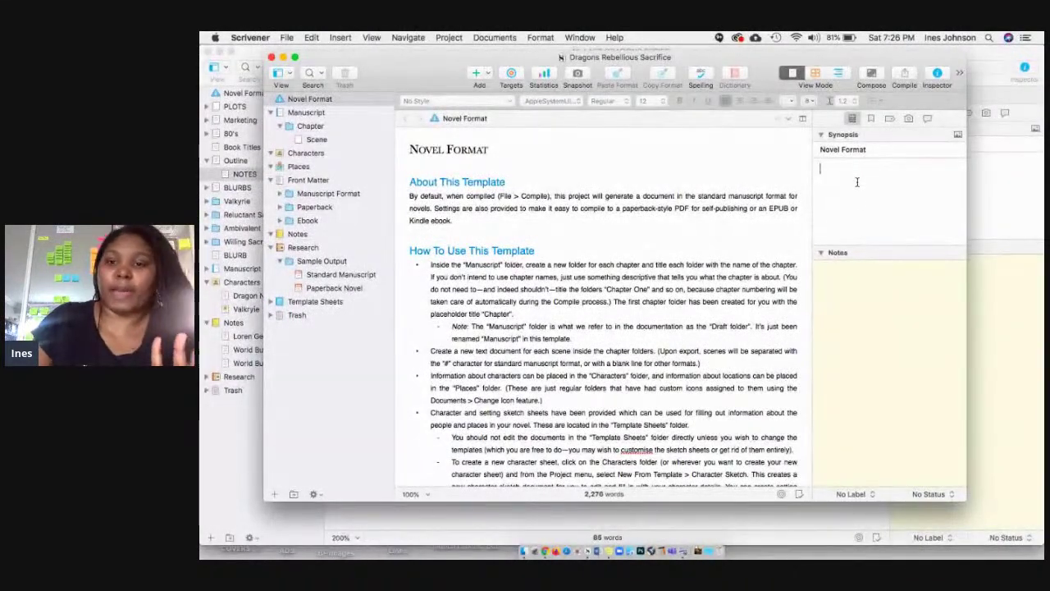
pyautogui.moveTo(964, 498); pyautogui.dragTo(991, 516)
pyautogui.click(906, 314)
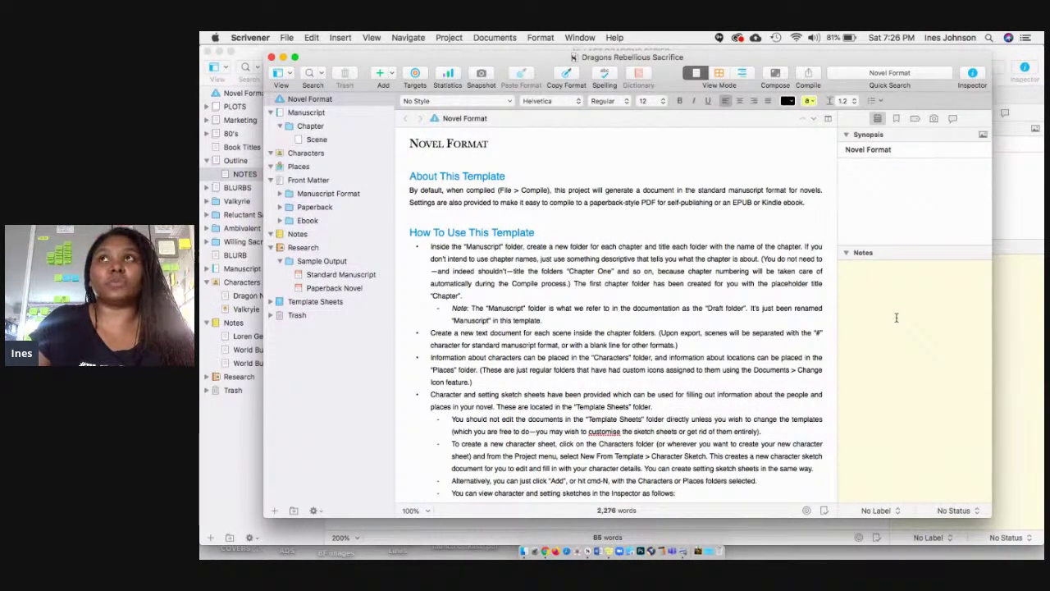
pyautogui.click(896, 318)
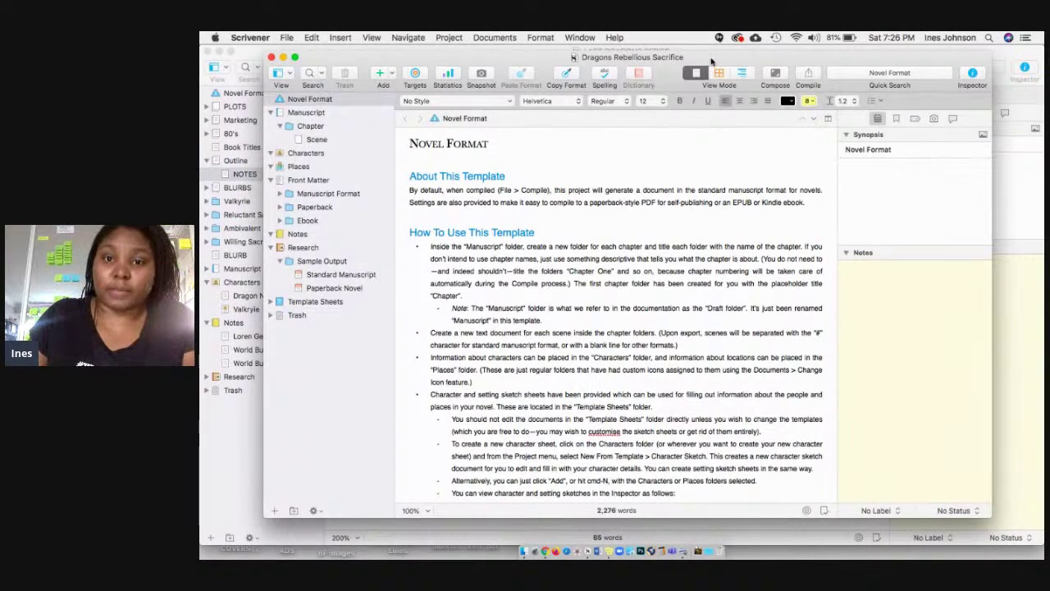
pyautogui.moveTo(712, 62); pyautogui.dragTo(685, 52)
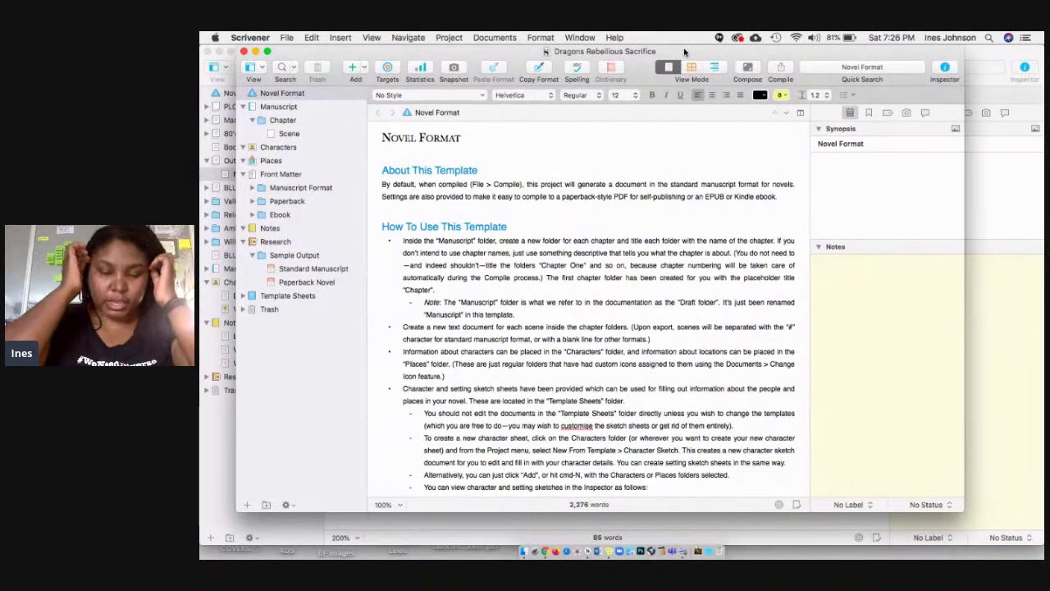
pyautogui.moveTo(684, 52)
pyautogui.mouseDown()
pyautogui.moveTo(714, 98)
pyautogui.moveTo(648, 50)
pyautogui.moveTo(687, 52)
pyautogui.mouseUp()
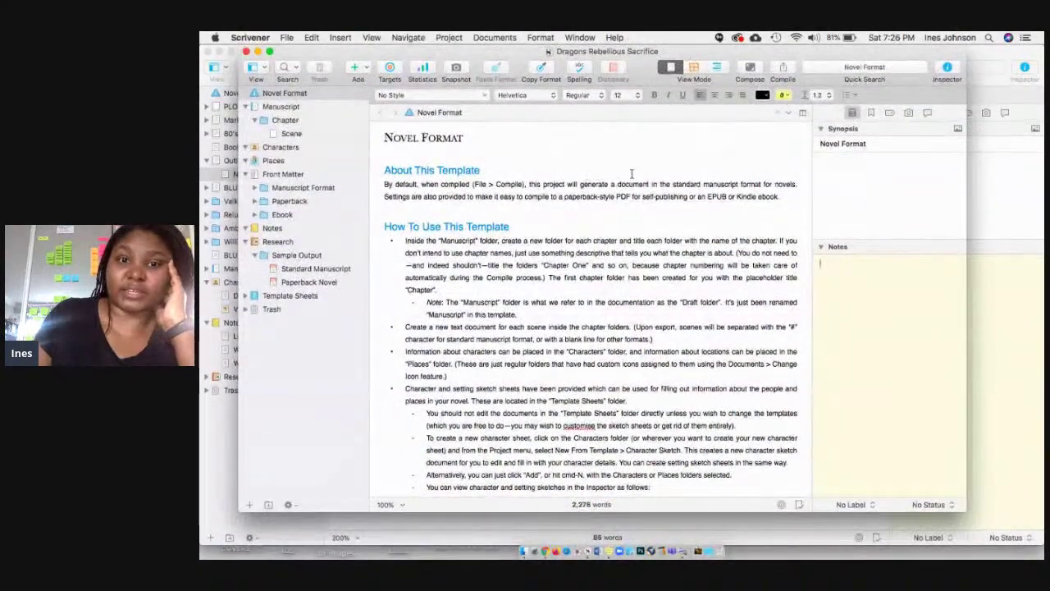
# Move the Character Sketch template into the Characters folder and the Setting Sketch template into the Places folder
pyautogui.click(247, 107)
pyautogui.click(247, 107)
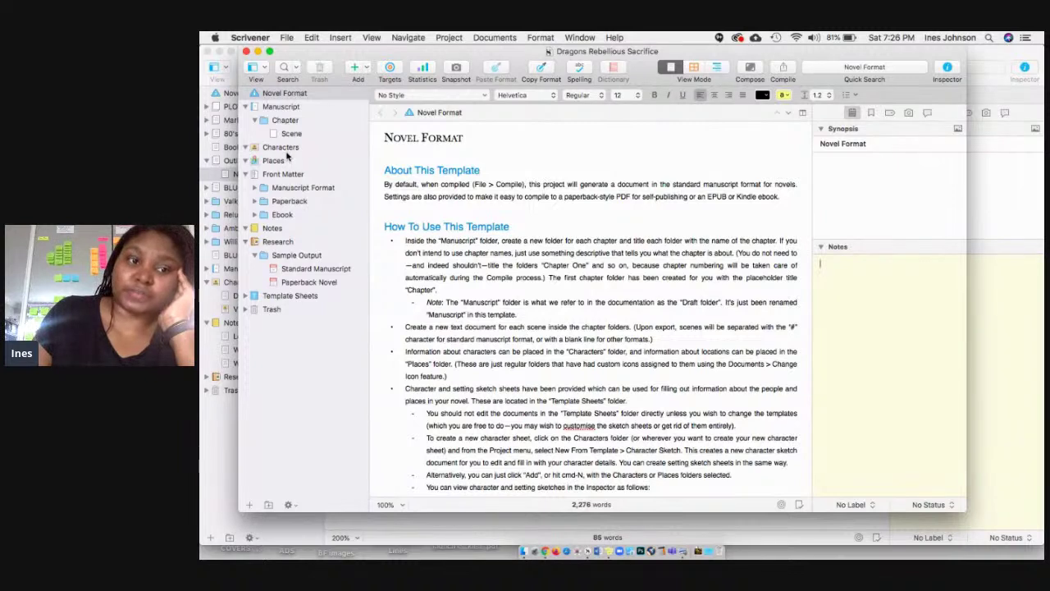
pyautogui.click(283, 149)
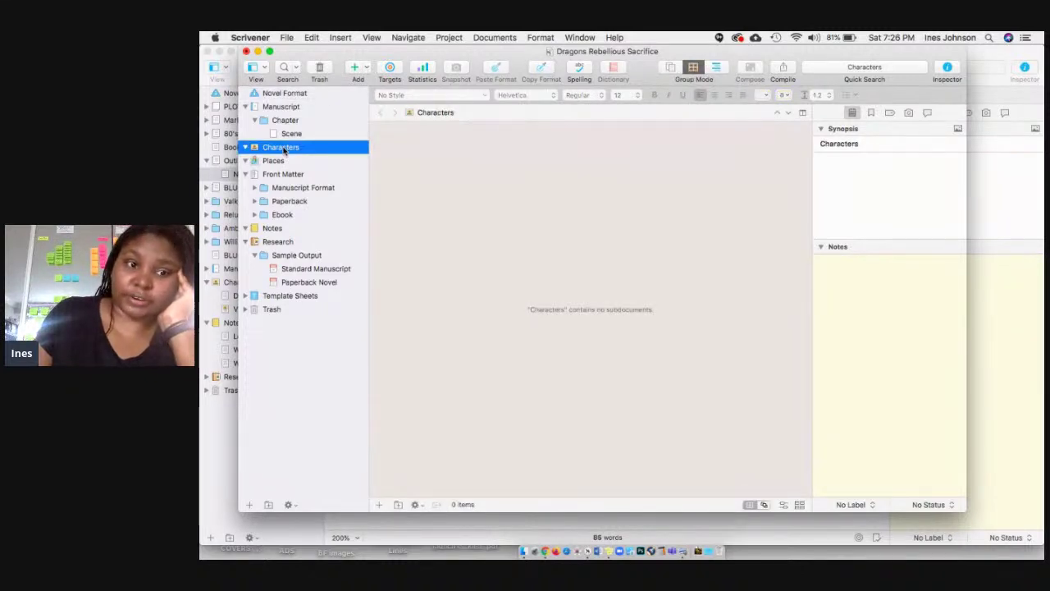
pyautogui.click(245, 296)
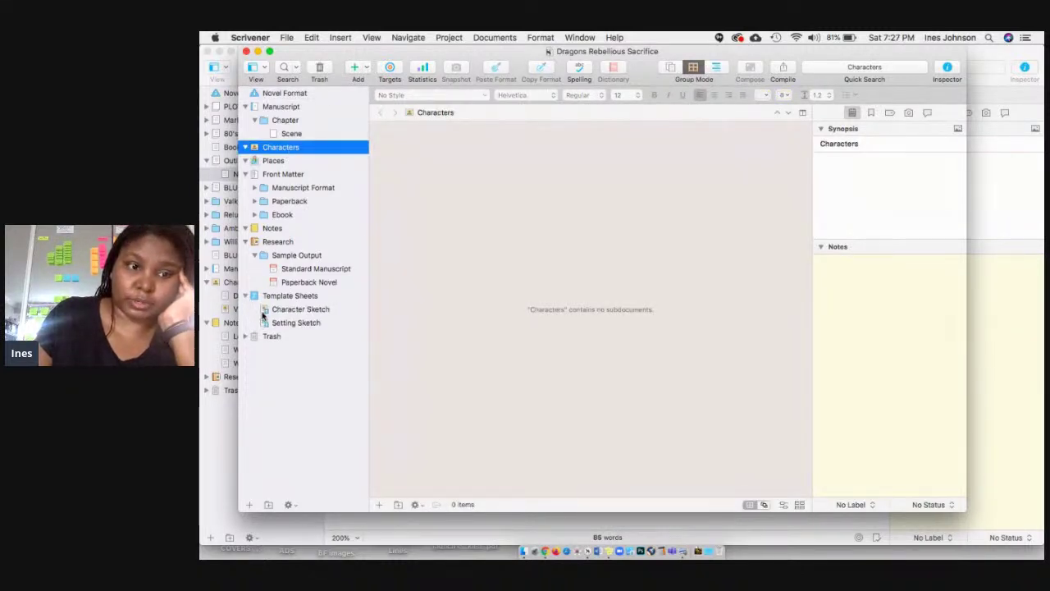
pyautogui.moveTo(262, 311); pyautogui.dragTo(279, 149)
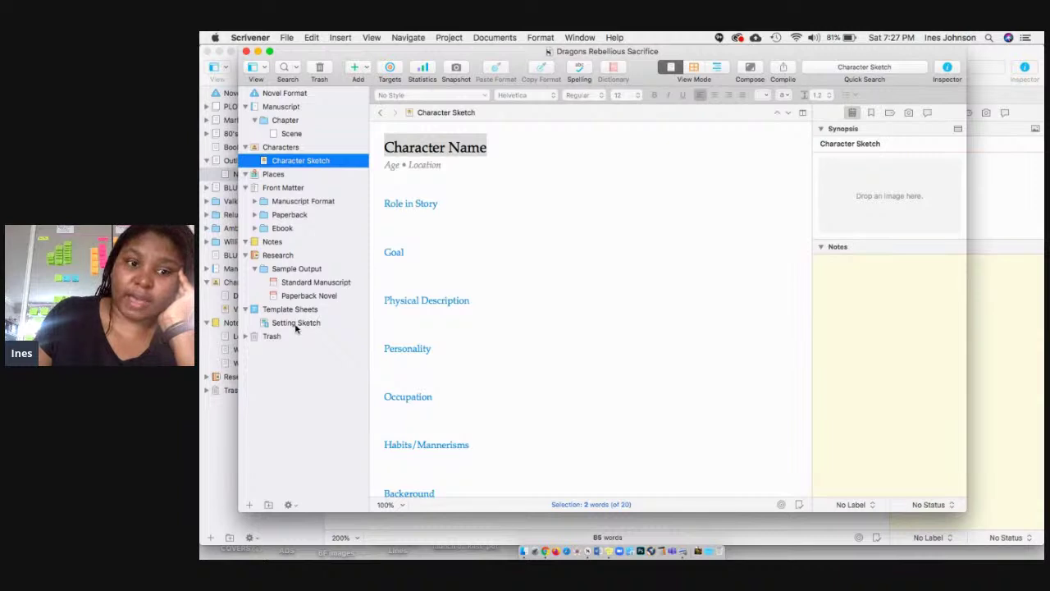
pyautogui.moveTo(264, 324); pyautogui.dragTo(279, 179)
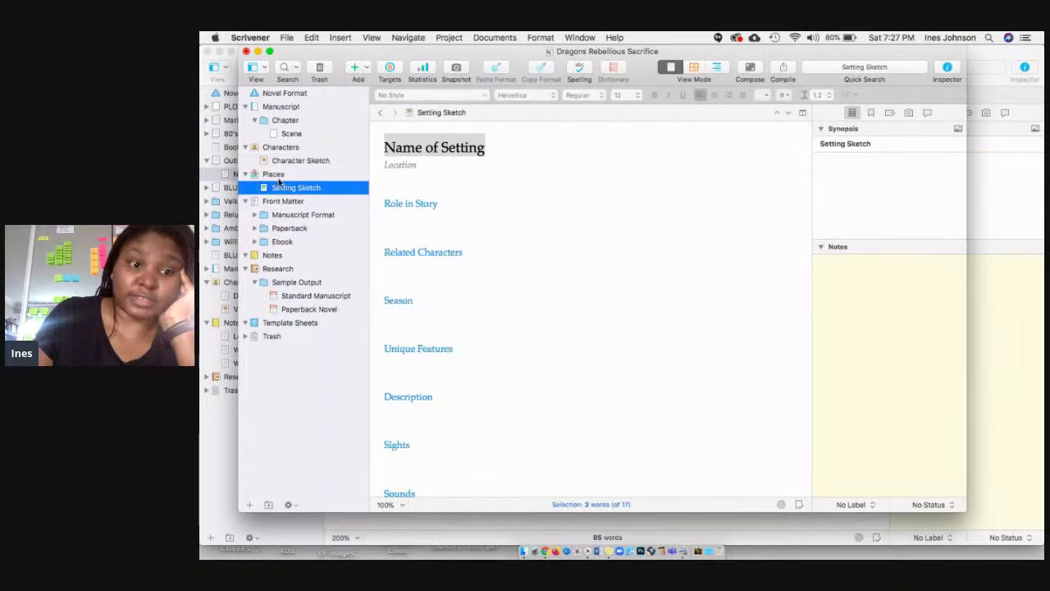
# Move the emptied Template Sheets folder to the trash and open the Character Sketch document
pyautogui.click(252, 324)
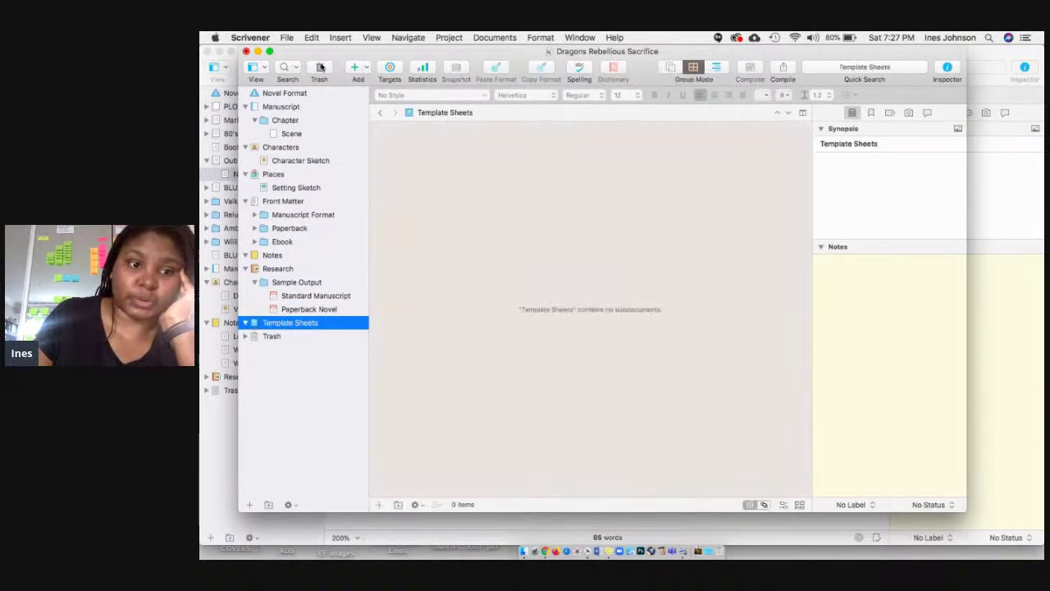
pyautogui.click(321, 67)
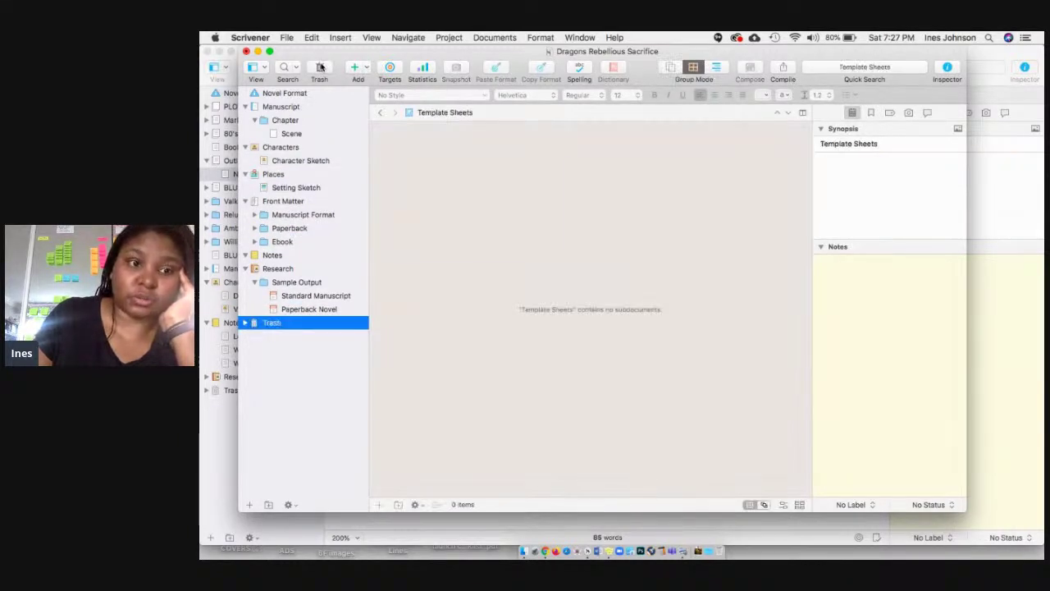
pyautogui.click(285, 161)
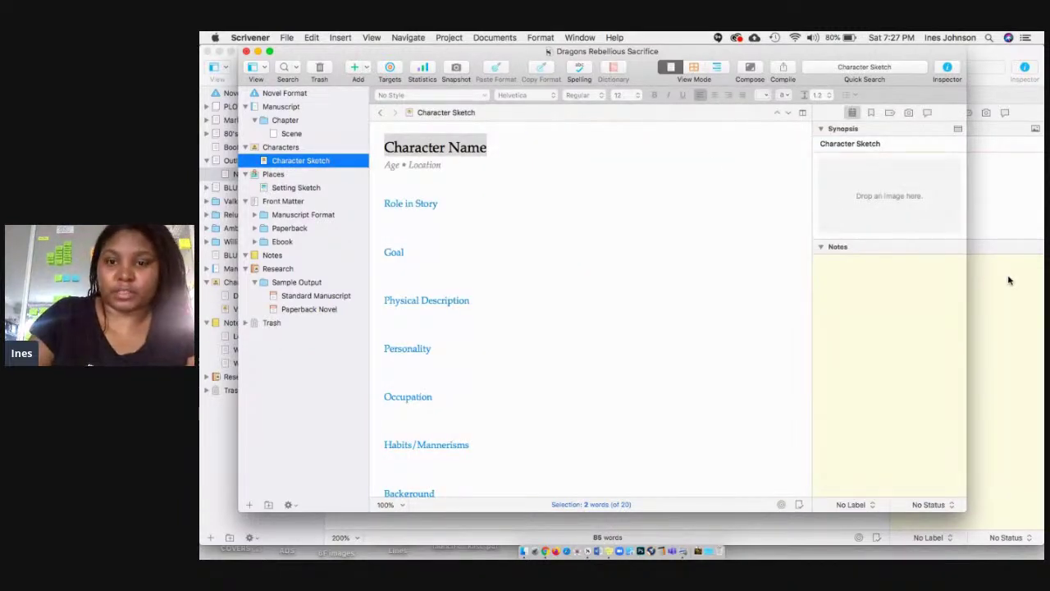
# Hide the project windows and open the Last Dragons folder from the desktop in Finder
pyautogui.press('super+h')
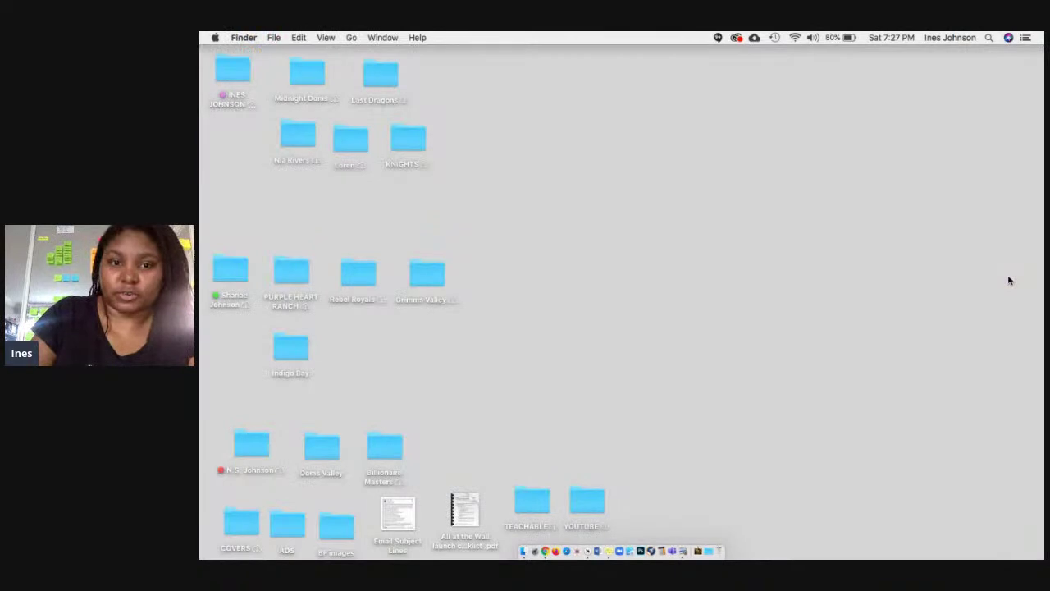
pyautogui.click(309, 78)
pyautogui.doubleClick(309, 78)
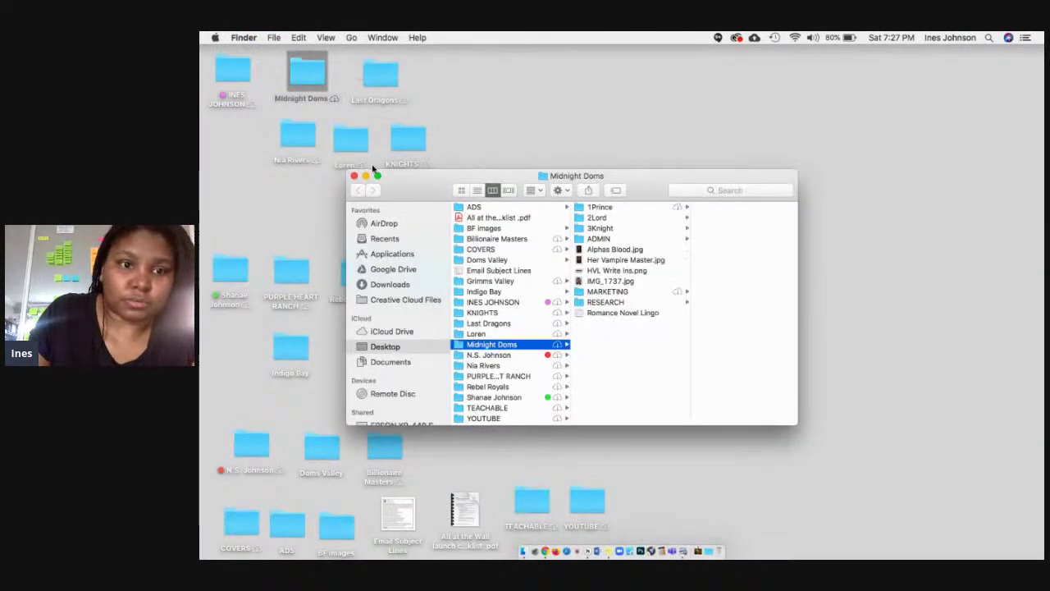
pyautogui.click(351, 175)
pyautogui.click(381, 79)
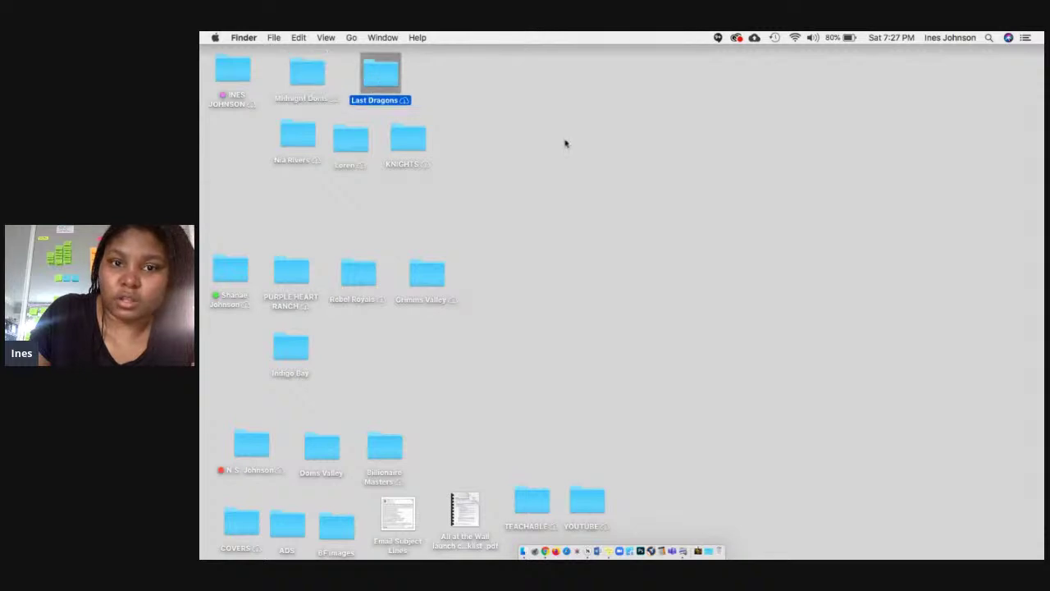
pyautogui.press('super+o')
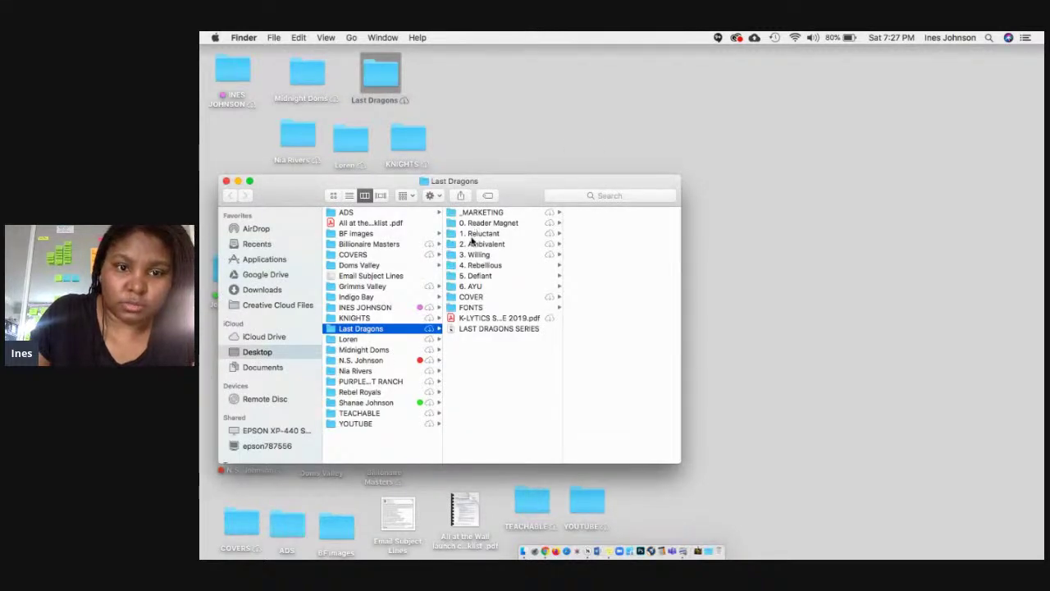
# Browse to the COVER folder of Last Dragons, select Ambivalent Sacrifice.jpg and move the Finder window aside
pyautogui.click(469, 235)
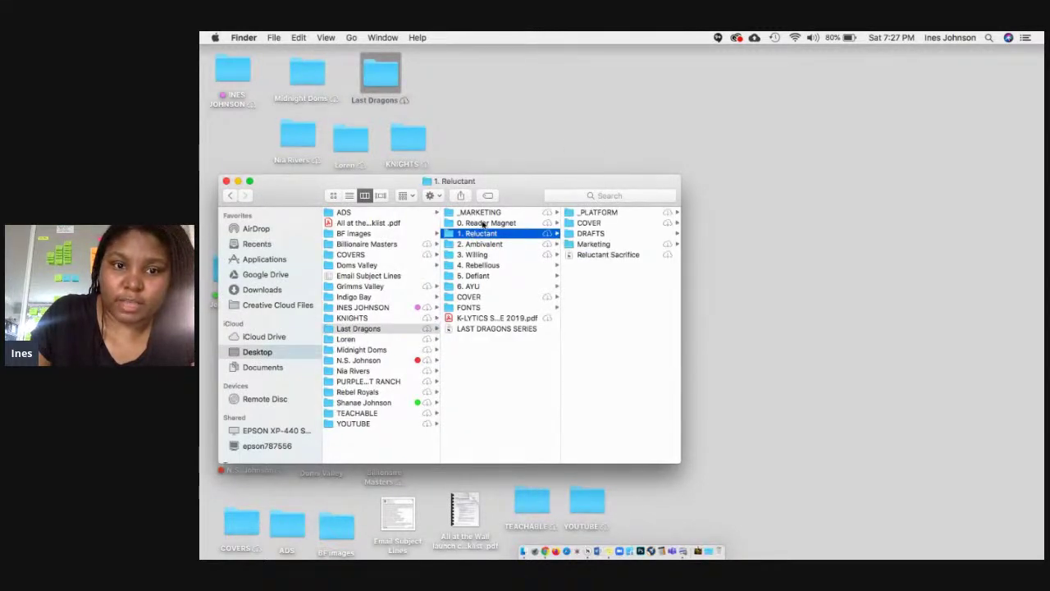
pyautogui.click(483, 223)
pyautogui.click(469, 297)
pyautogui.click(594, 214)
pyautogui.moveTo(513, 197); pyautogui.dragTo(876, 128)
# Close the full-screen Valkyrie's Claim image in Preview and switch back to Scrivener
pyautogui.click(686, 550)
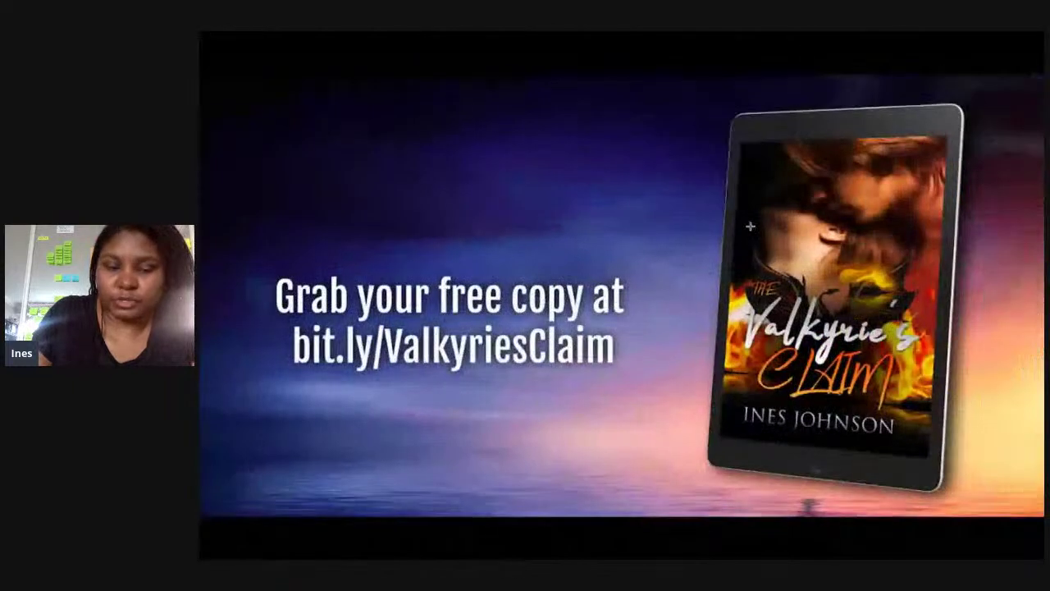
pyautogui.press('Escape')
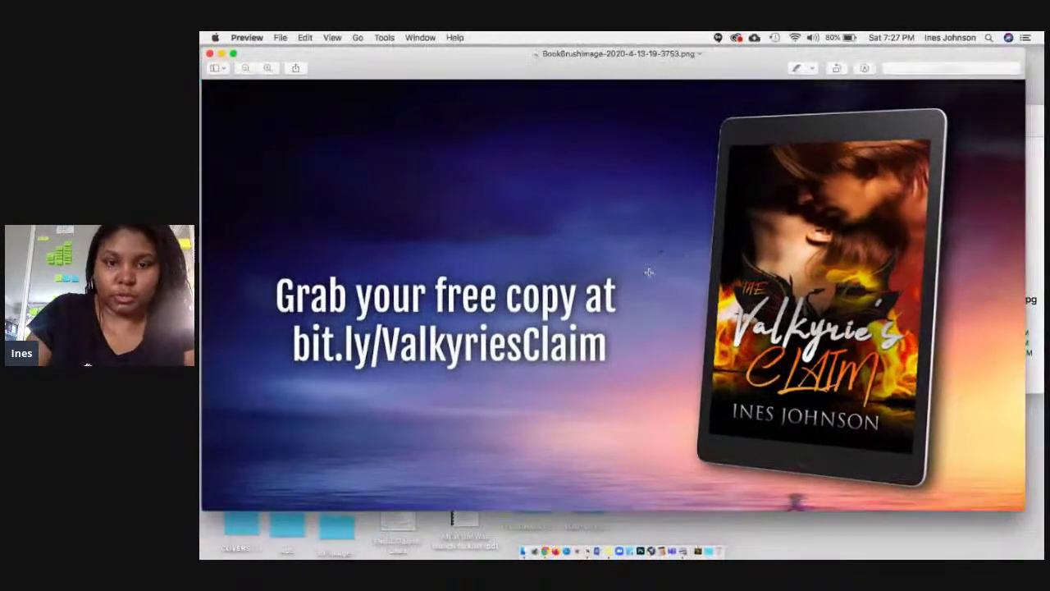
pyautogui.press('super+w')
pyautogui.click(590, 550)
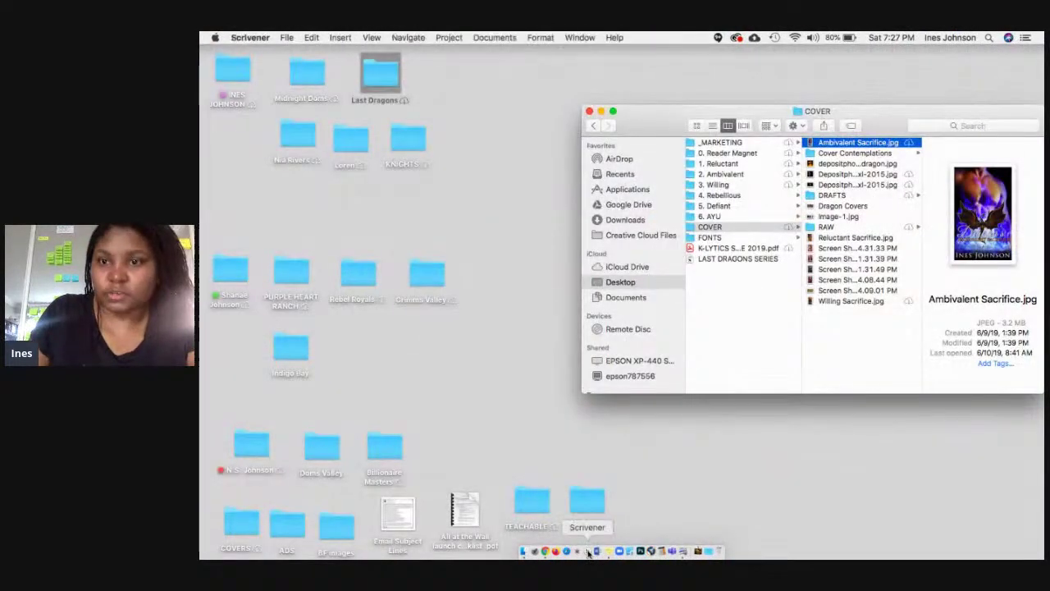
# Set Ambivalent Sacrifice.jpg from the COVER folder as the Character Sketch's synopsis image, close the Finder window and return to the Scrivener project
pyautogui.click(1025, 170)
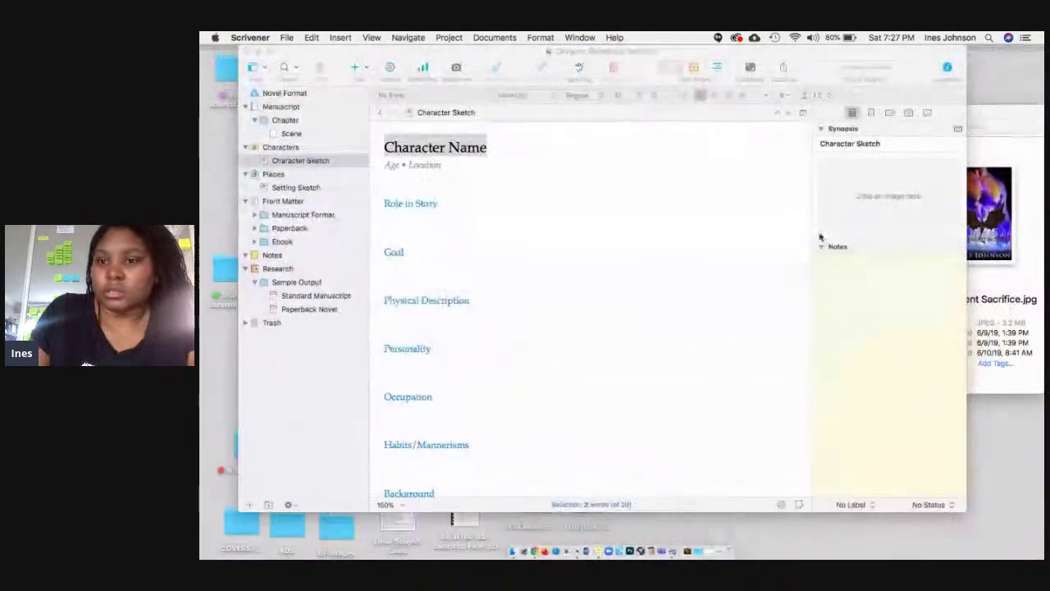
pyautogui.moveTo(989, 209); pyautogui.dragTo(903, 204)
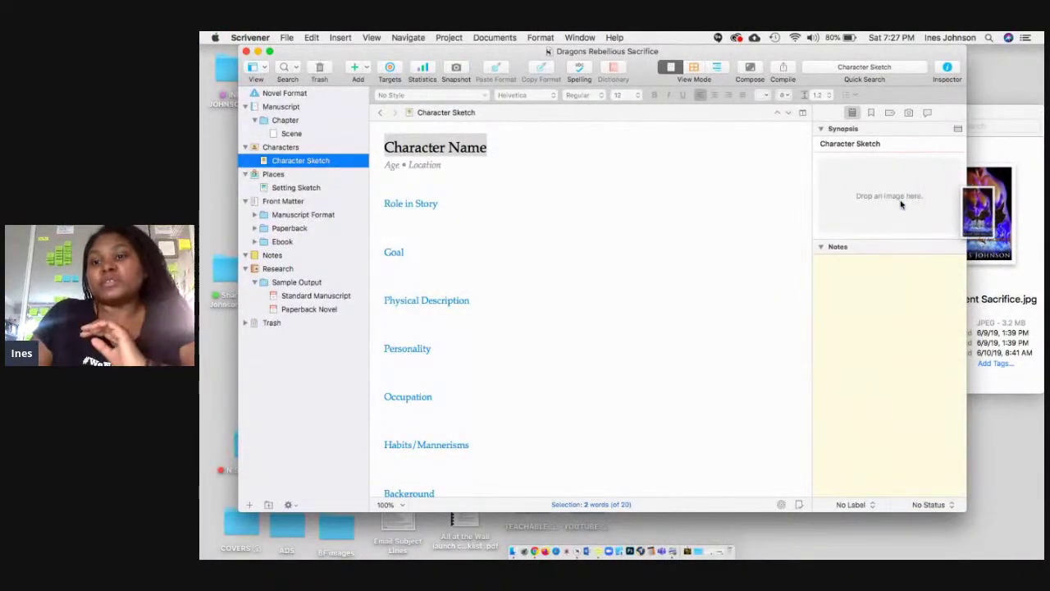
pyautogui.click(981, 152)
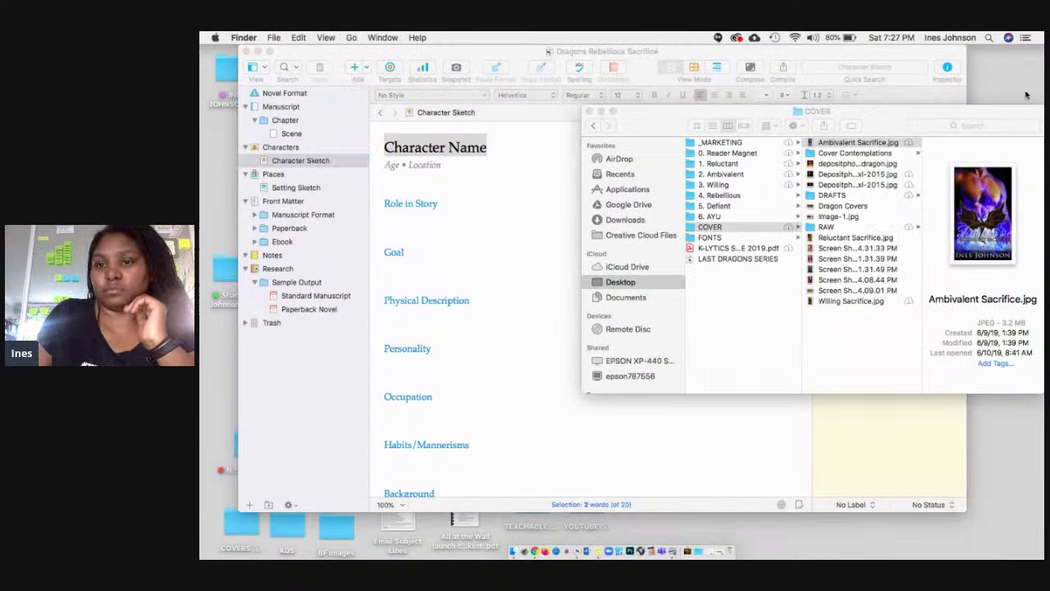
pyautogui.moveTo(865, 124); pyautogui.dragTo(887, 268)
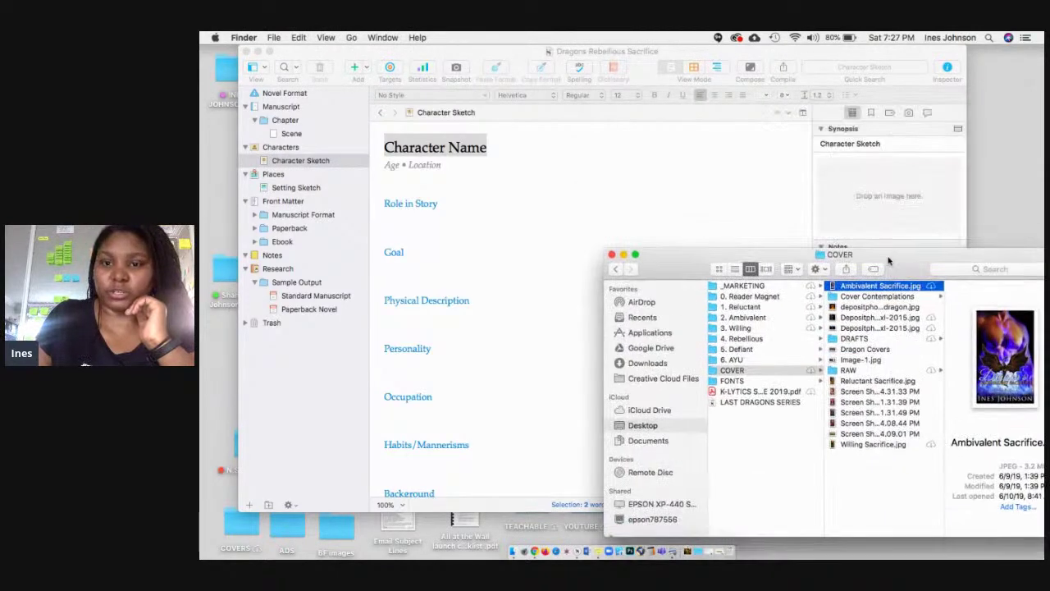
pyautogui.moveTo(833, 288); pyautogui.dragTo(866, 195)
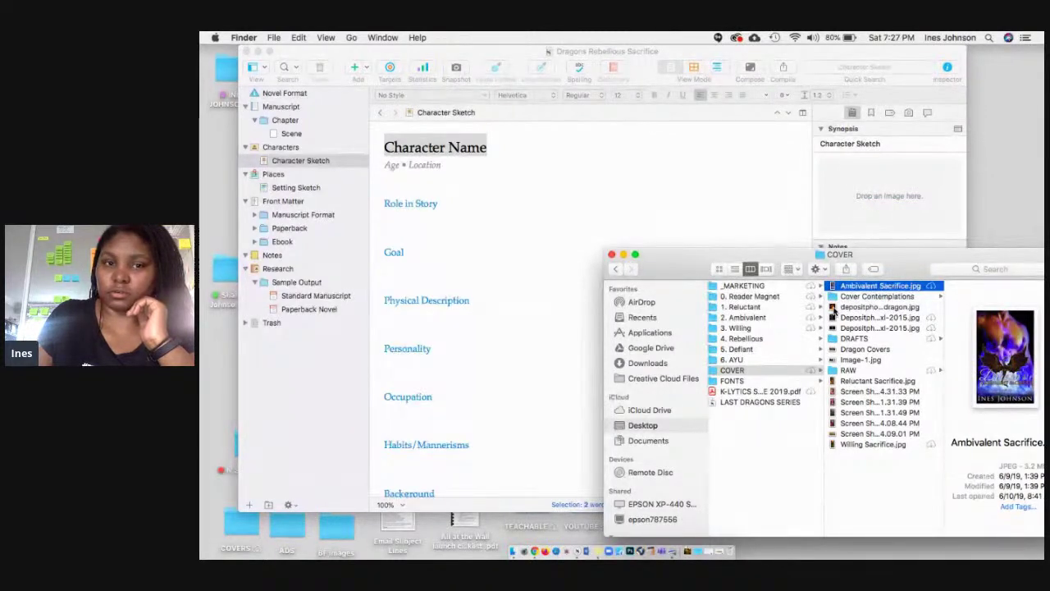
pyautogui.moveTo(906, 261); pyautogui.dragTo(882, 302)
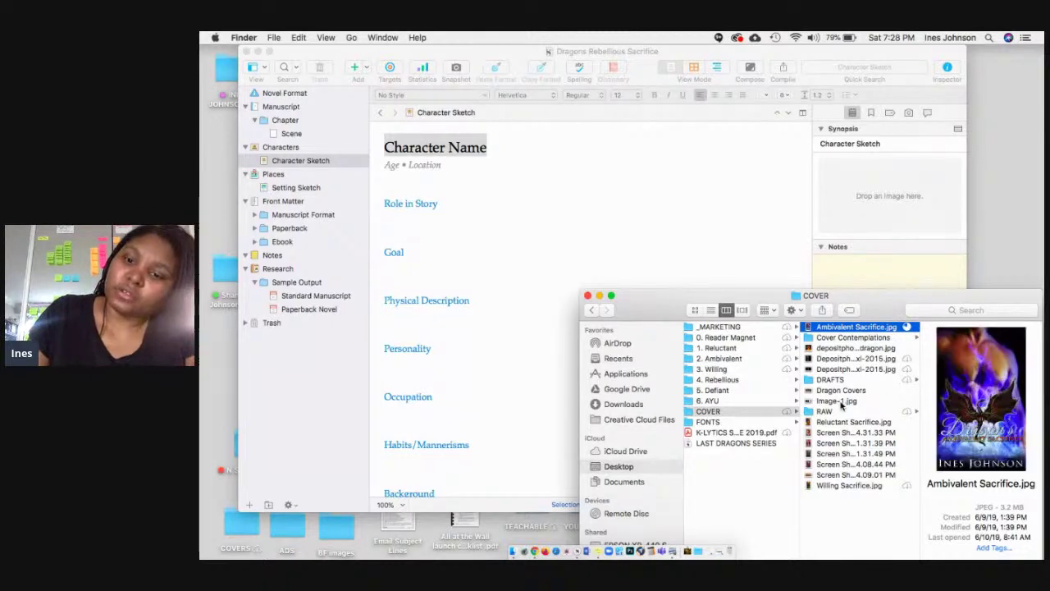
pyautogui.moveTo(971, 406); pyautogui.dragTo(890, 195)
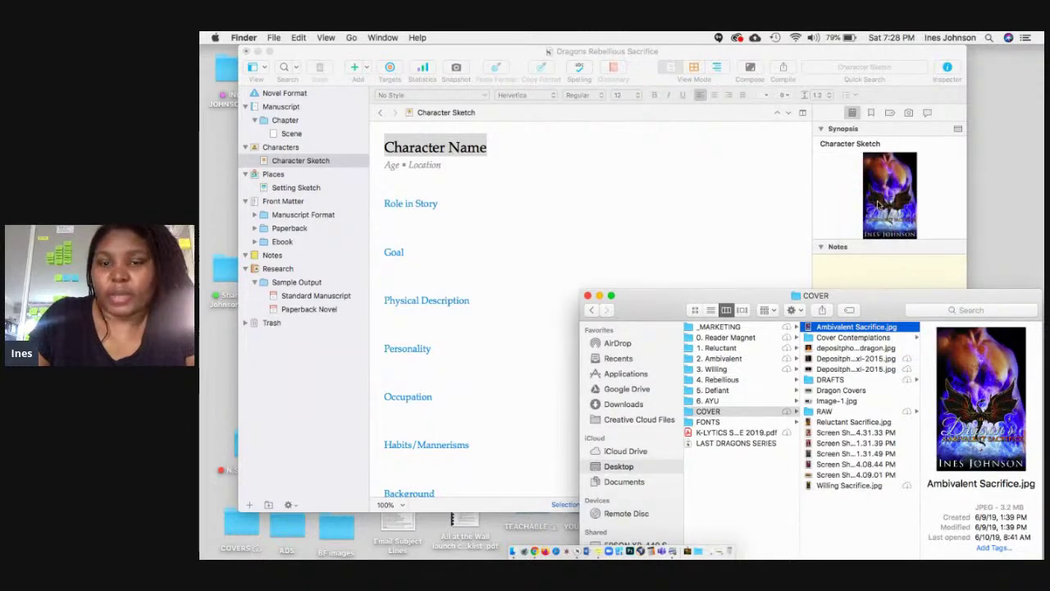
pyautogui.click(586, 295)
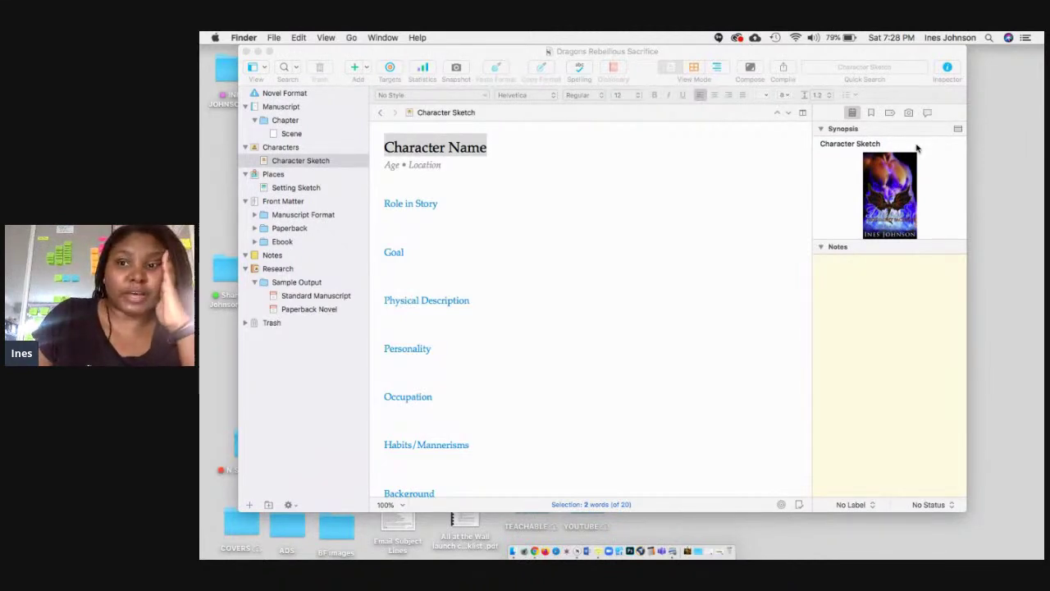
pyautogui.click(958, 129)
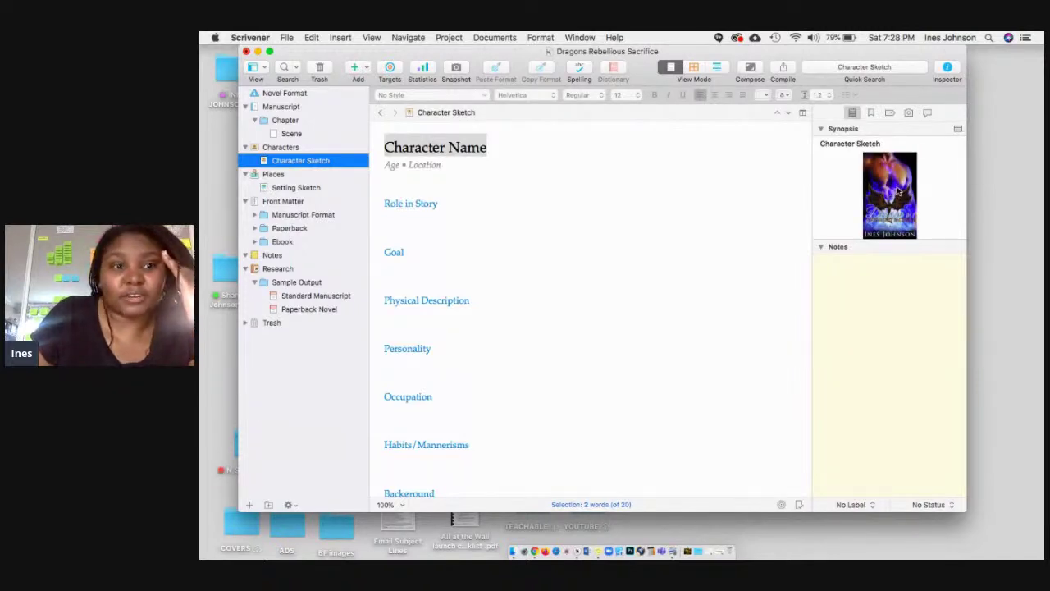
# Move the Character Sketch document and the Places folder with its Setting Sketch to the trash
pyautogui.click(291, 174)
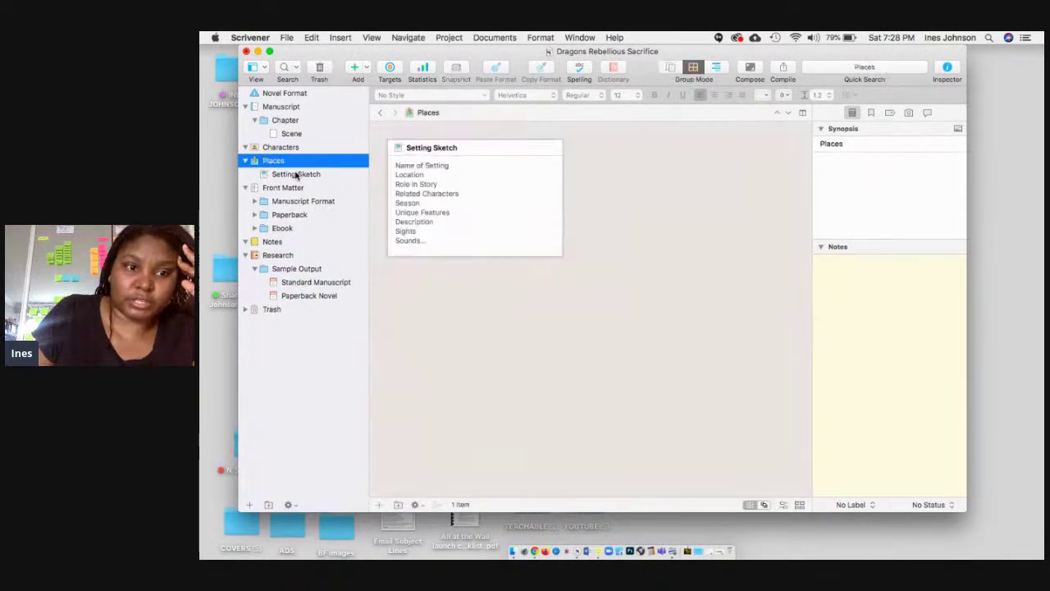
pyautogui.click(293, 174)
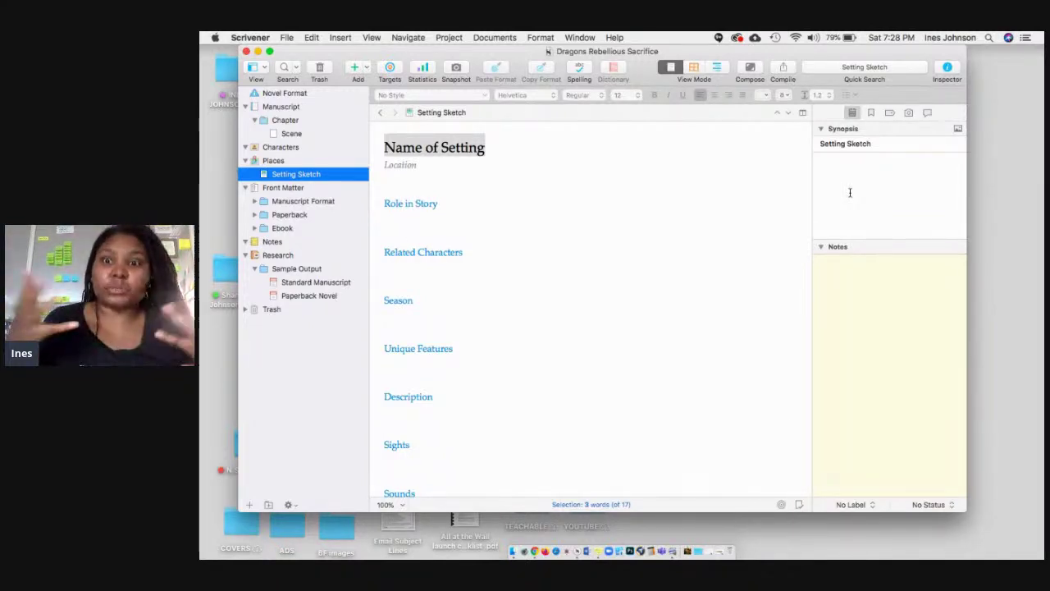
pyautogui.click(661, 238)
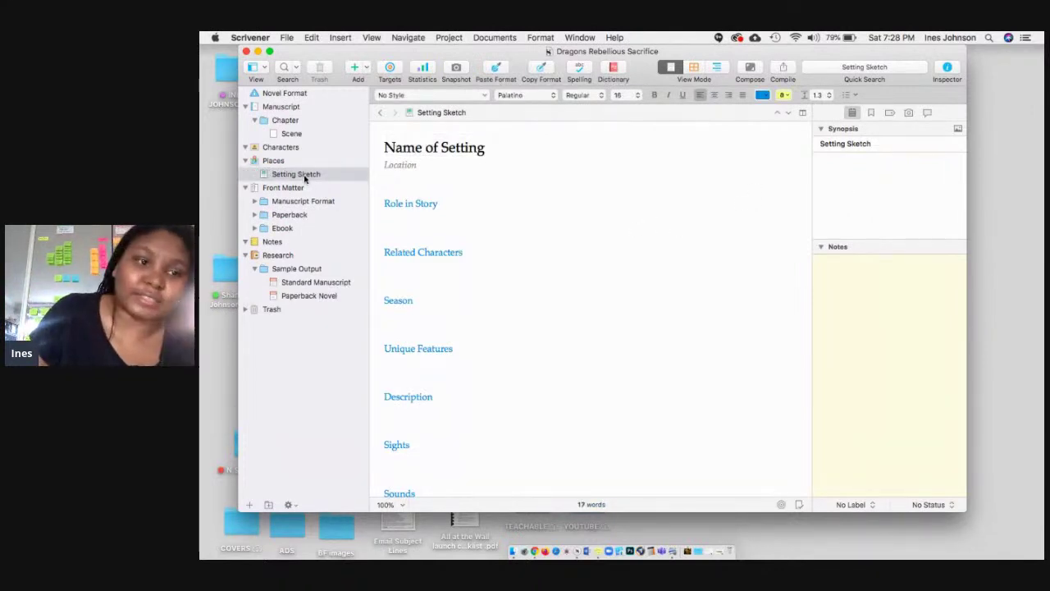
pyautogui.click(254, 163)
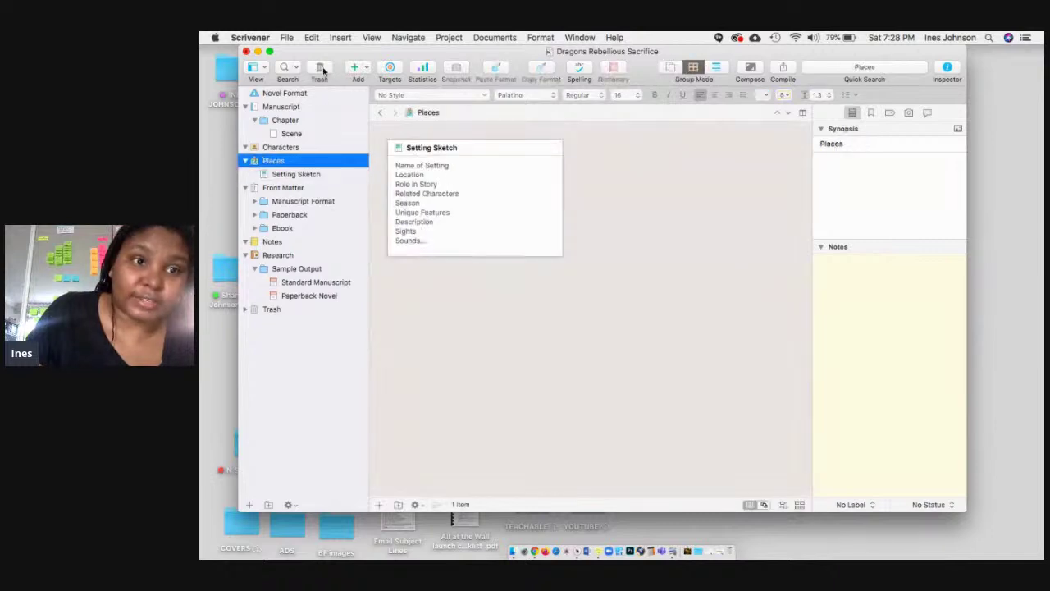
pyautogui.click(319, 70)
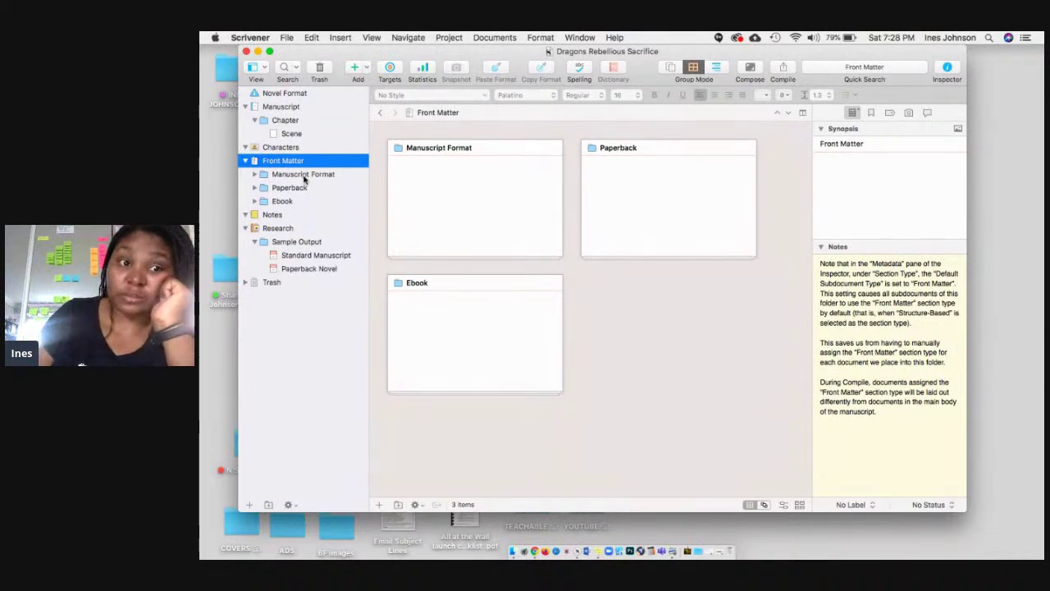
# Check the subfolders of Front Matter, and move the Front Matter folder and Research's Sample Output folder to the trash
pyautogui.click(255, 174)
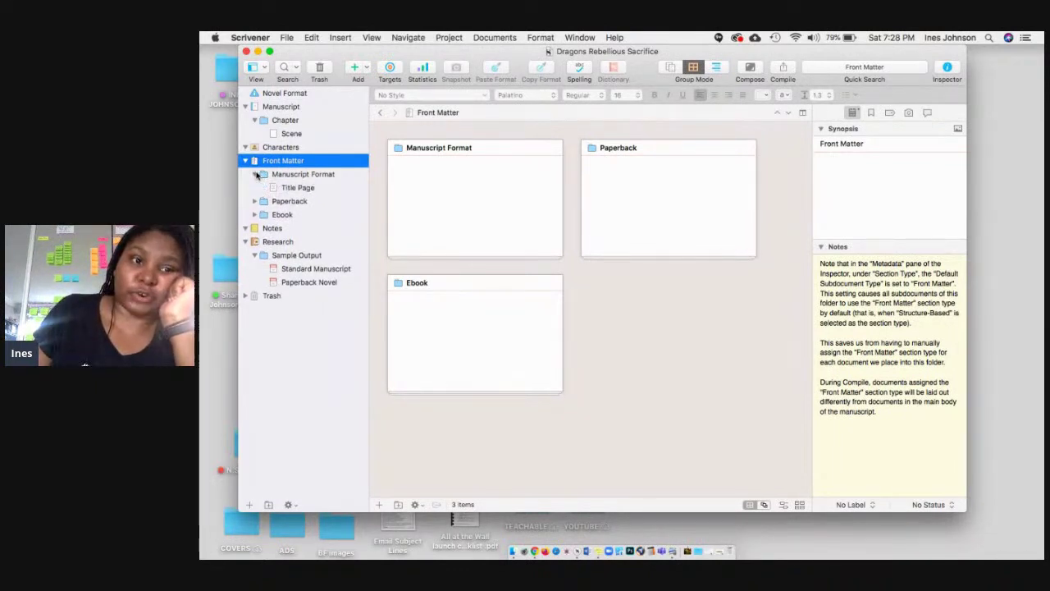
pyautogui.click(256, 174)
pyautogui.click(255, 174)
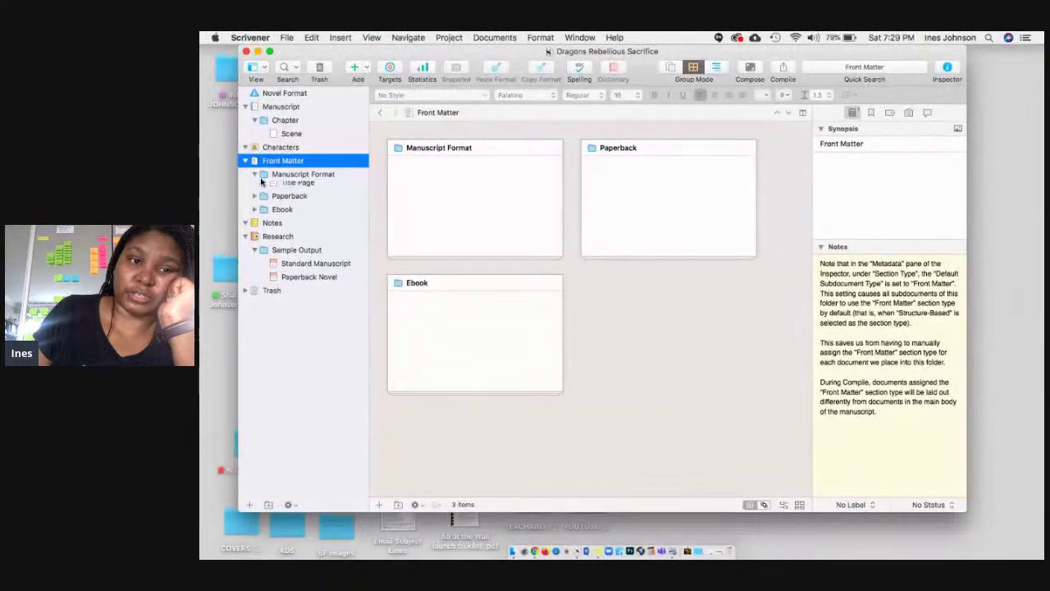
pyautogui.click(254, 215)
pyautogui.click(255, 215)
pyautogui.click(256, 202)
pyautogui.click(255, 202)
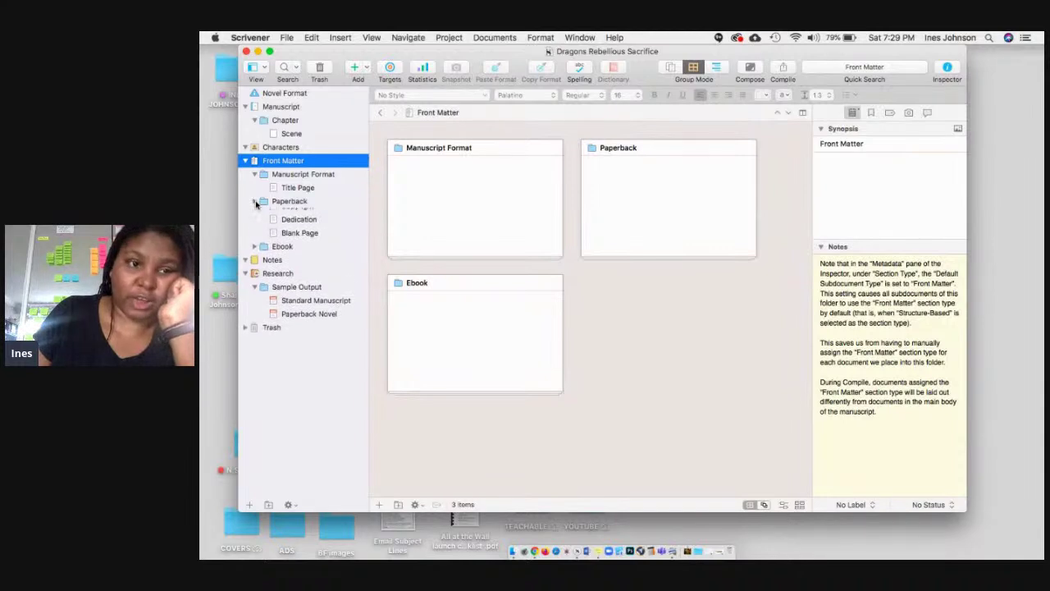
pyautogui.click(318, 68)
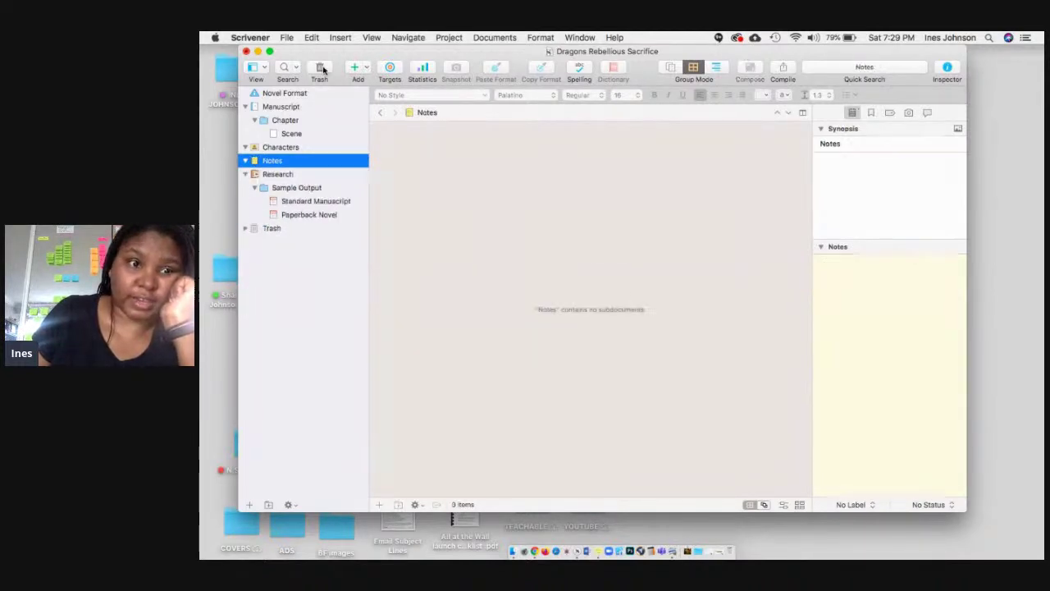
pyautogui.click(268, 191)
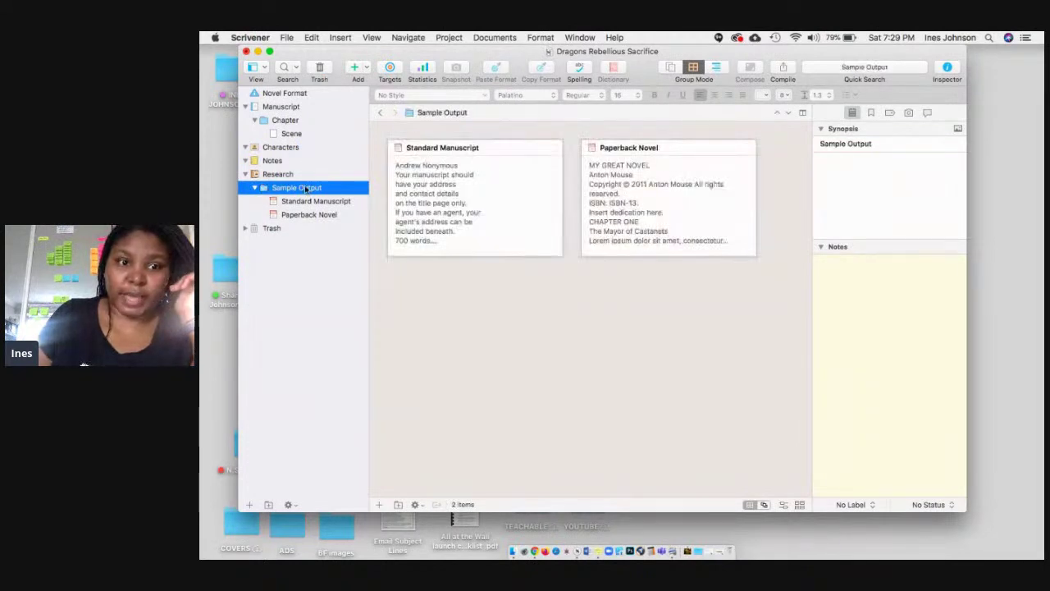
pyautogui.click(319, 68)
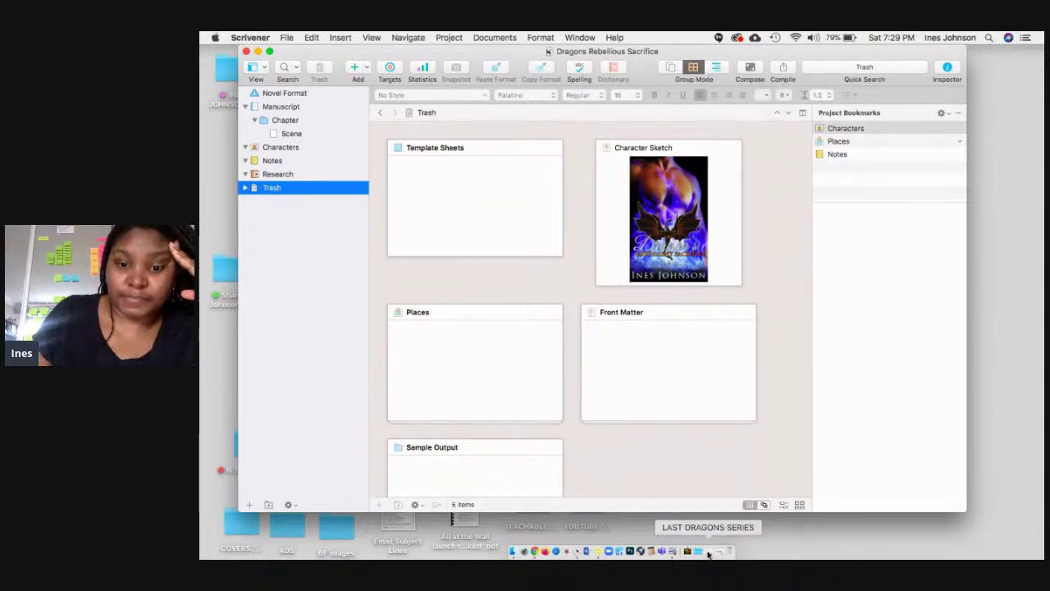
# Open the LAST DRAGONS SERIES project and arrange both project windows so their binders are visible beside each other
pyautogui.click(709, 553)
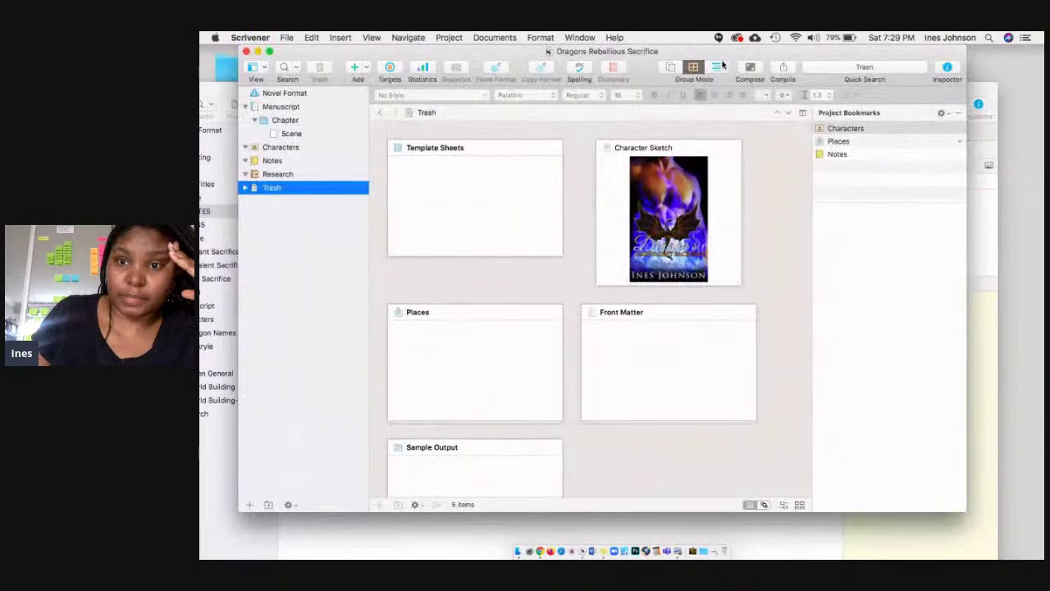
pyautogui.moveTo(727, 48); pyautogui.dragTo(816, 65)
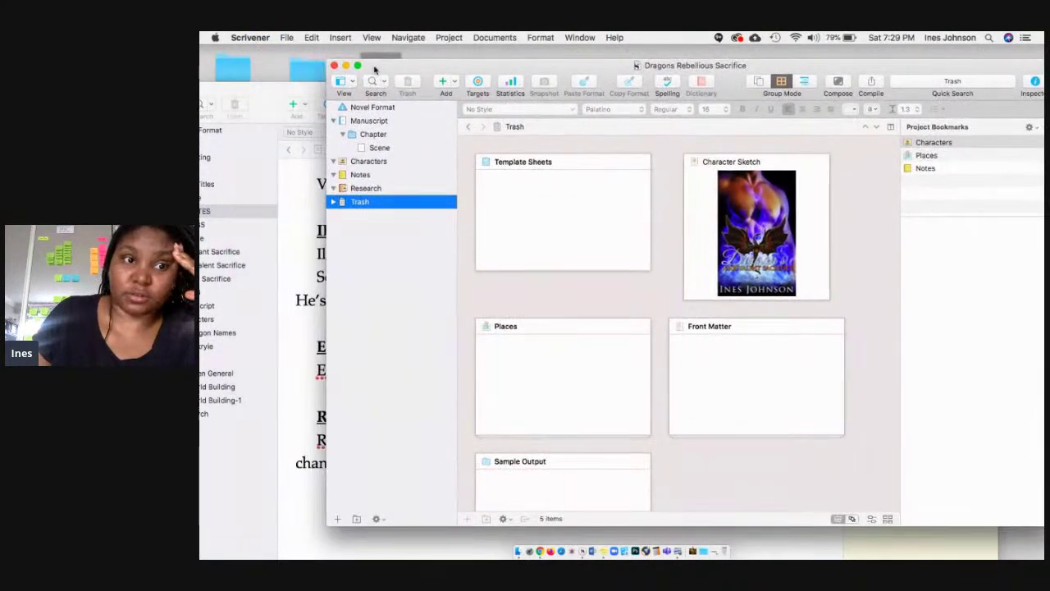
pyautogui.click(260, 98)
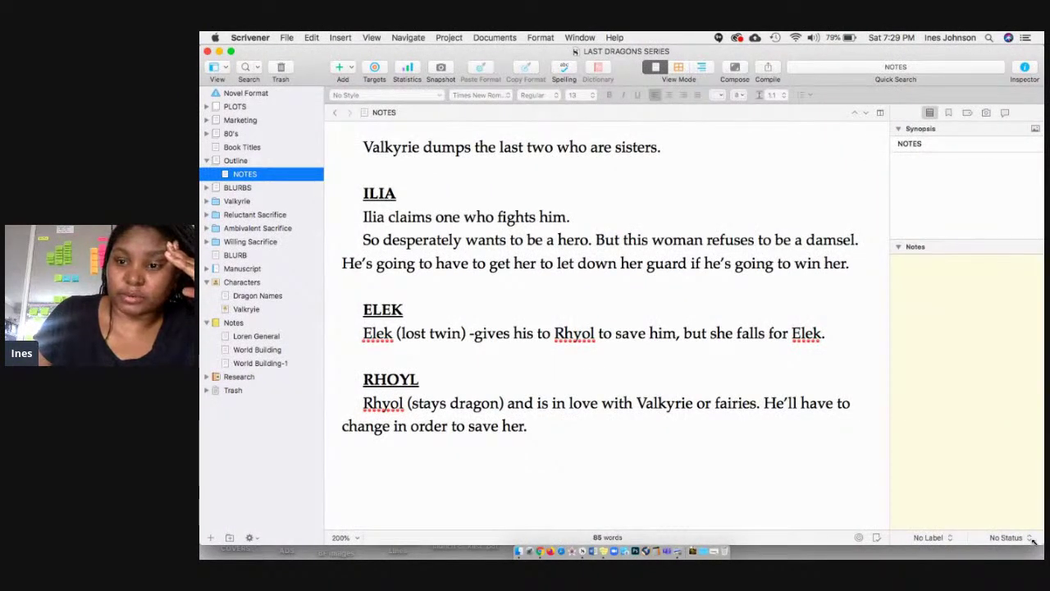
pyautogui.moveTo(1034, 542); pyautogui.dragTo(1044, 545)
pyautogui.press('super+grave')
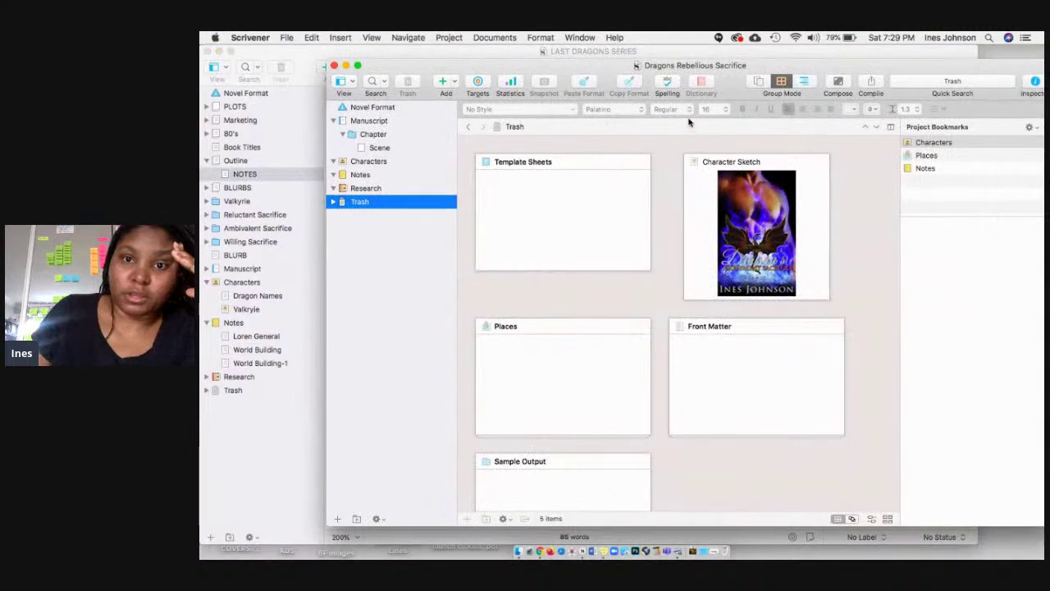
pyautogui.moveTo(771, 71); pyautogui.dragTo(747, 56)
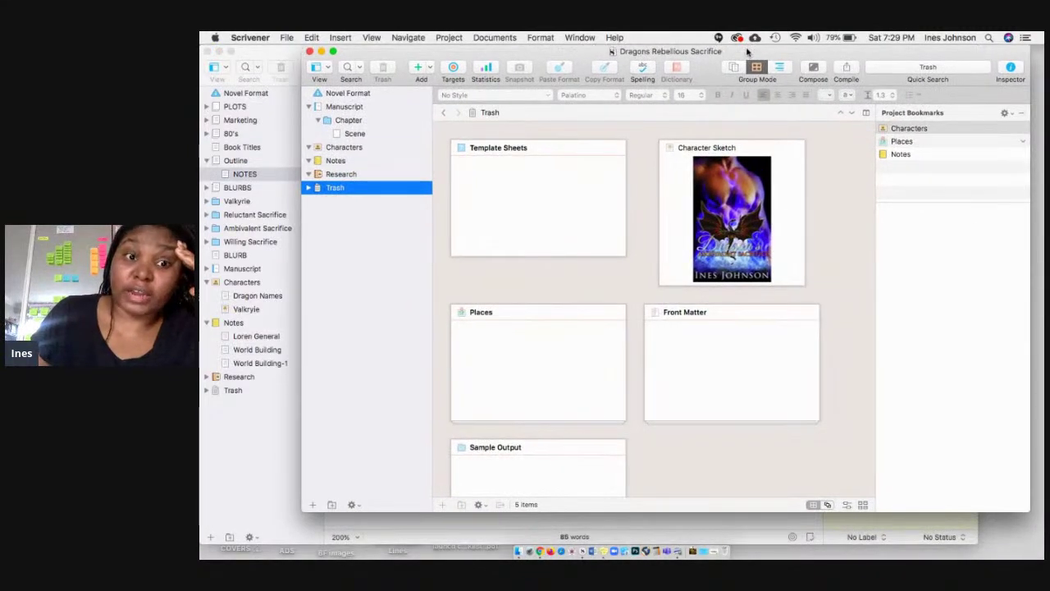
# Copy the PLOTS group from the LAST DRAGONS SERIES binder into Dragons Rebellious Sacrifice above Manuscript and expand it
pyautogui.click(218, 109)
pyautogui.moveTo(217, 109); pyautogui.dragTo(330, 100)
pyautogui.moveTo(329, 102); pyautogui.dragTo(329, 104)
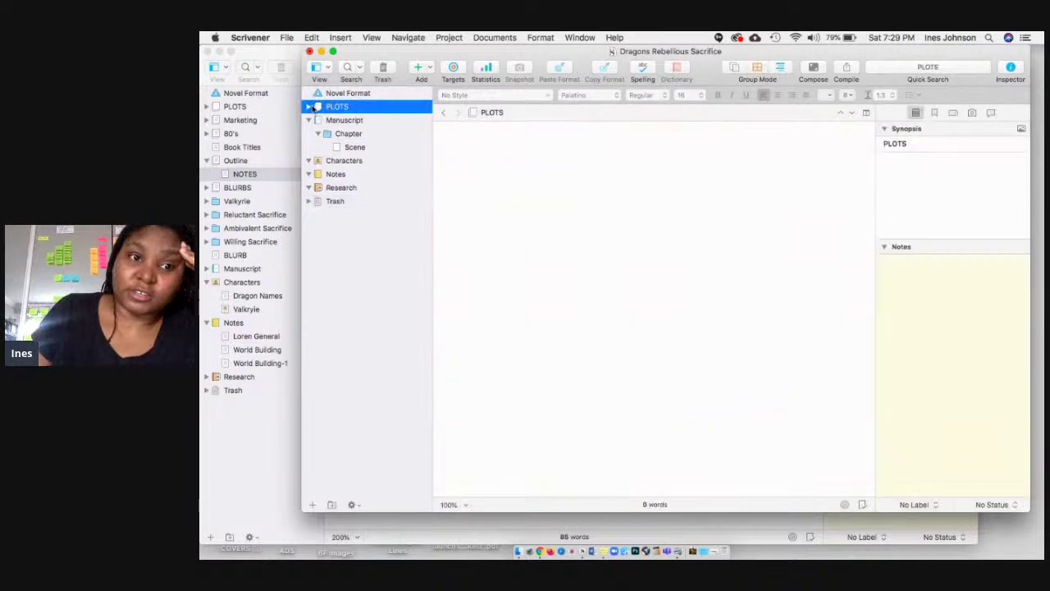
pyautogui.click(309, 107)
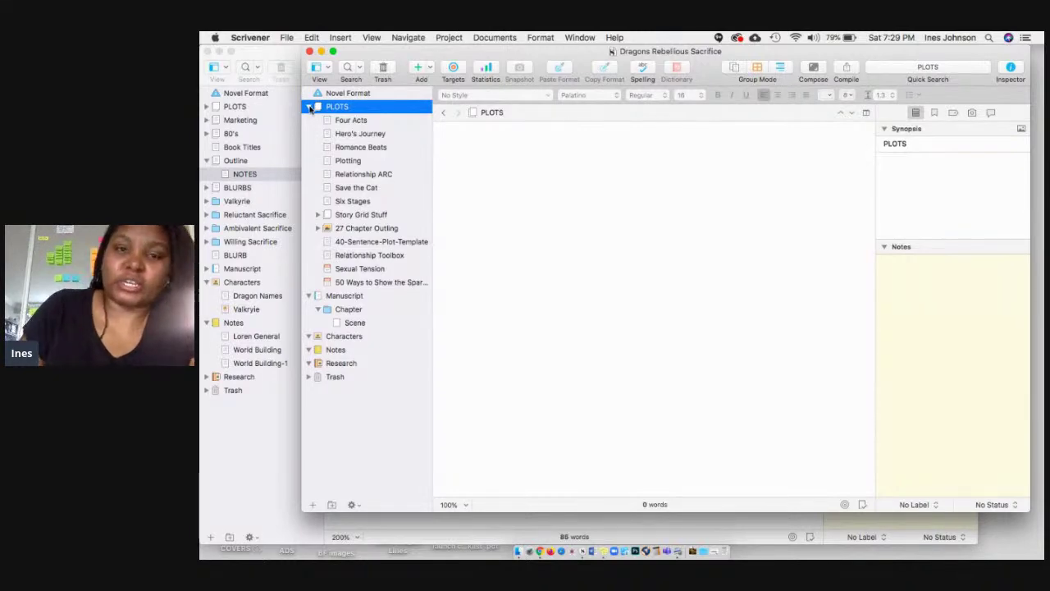
# Browse the copied PLOTS documents from Four Acts and Hero's Journey through Save the Cat to Six Stages
pyautogui.click(357, 123)
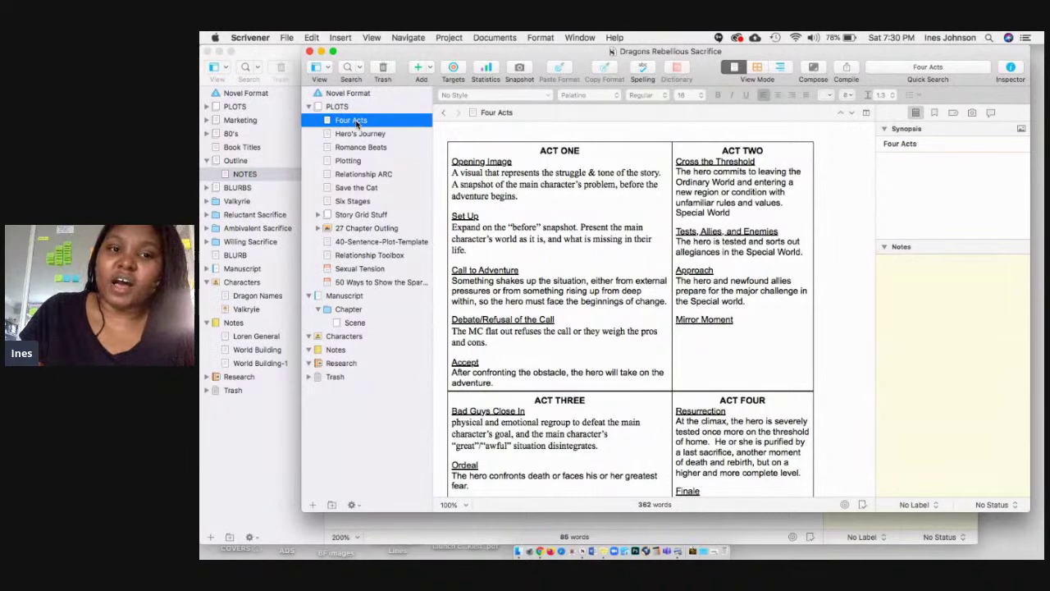
pyautogui.click(358, 134)
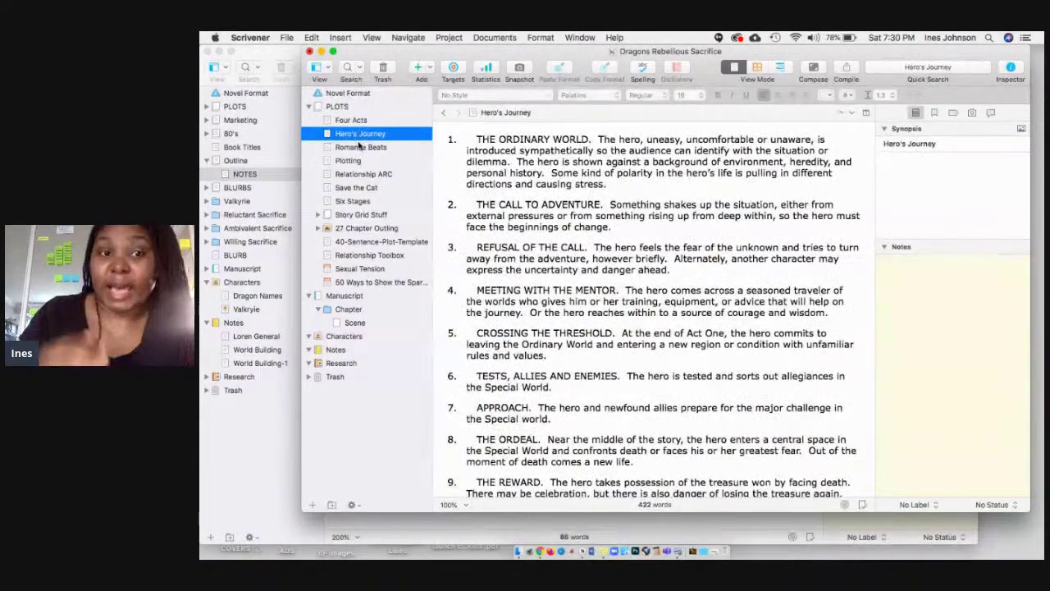
pyautogui.click(359, 147)
pyautogui.click(361, 161)
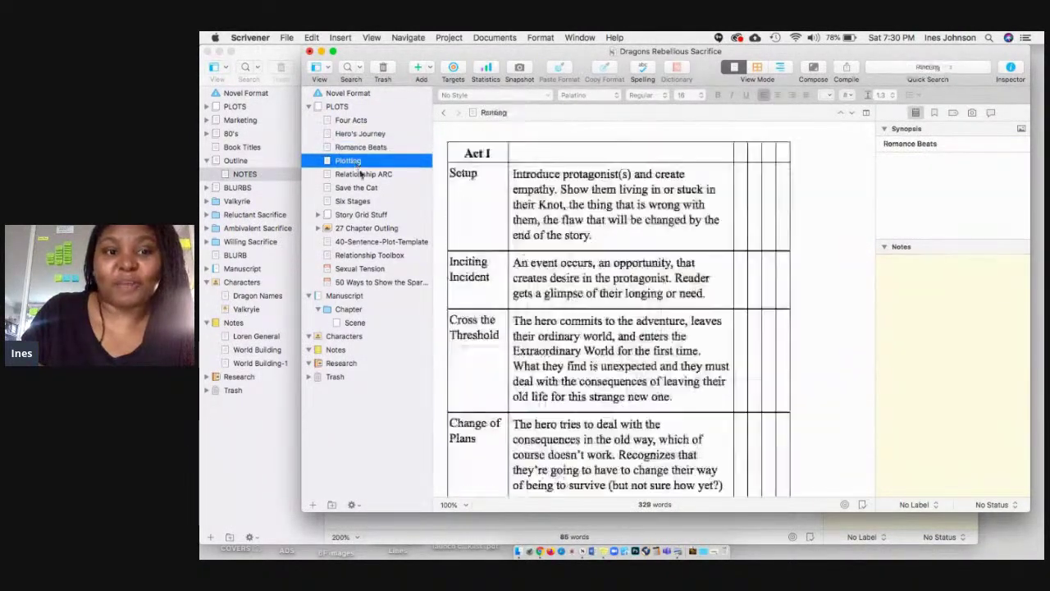
pyautogui.click(365, 174)
pyautogui.click(361, 188)
pyautogui.click(364, 202)
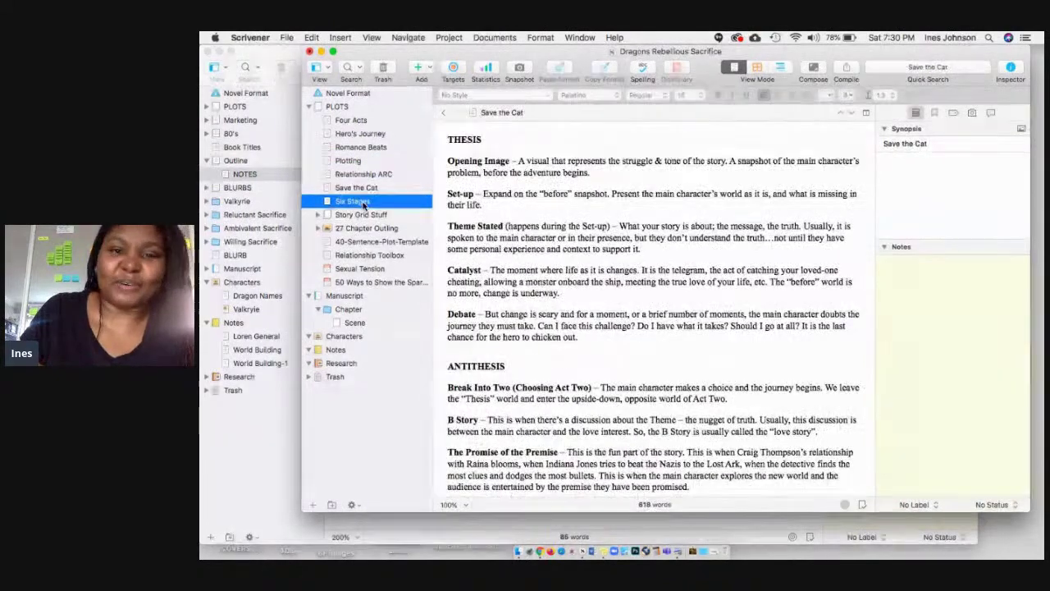
# Read through the plot outlines in Romance Beats, Hero's Journey and Save the Cat
pyautogui.click(362, 150)
pyautogui.scroll(-15, 582, 256)
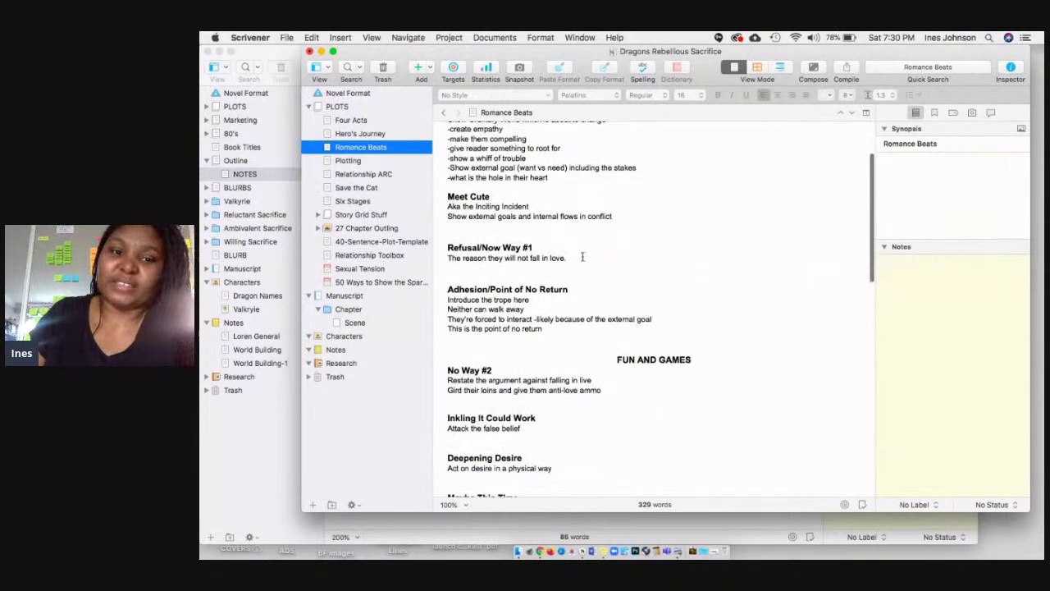
pyautogui.click(361, 133)
pyautogui.scroll(-2, 532, 225)
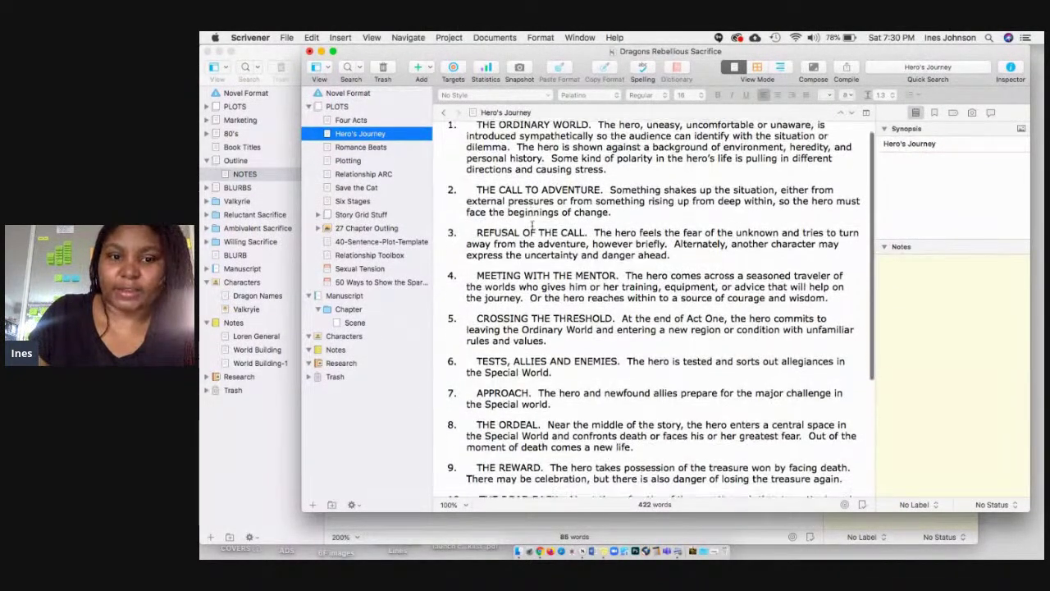
pyautogui.moveTo(474, 262); pyautogui.dragTo(601, 305)
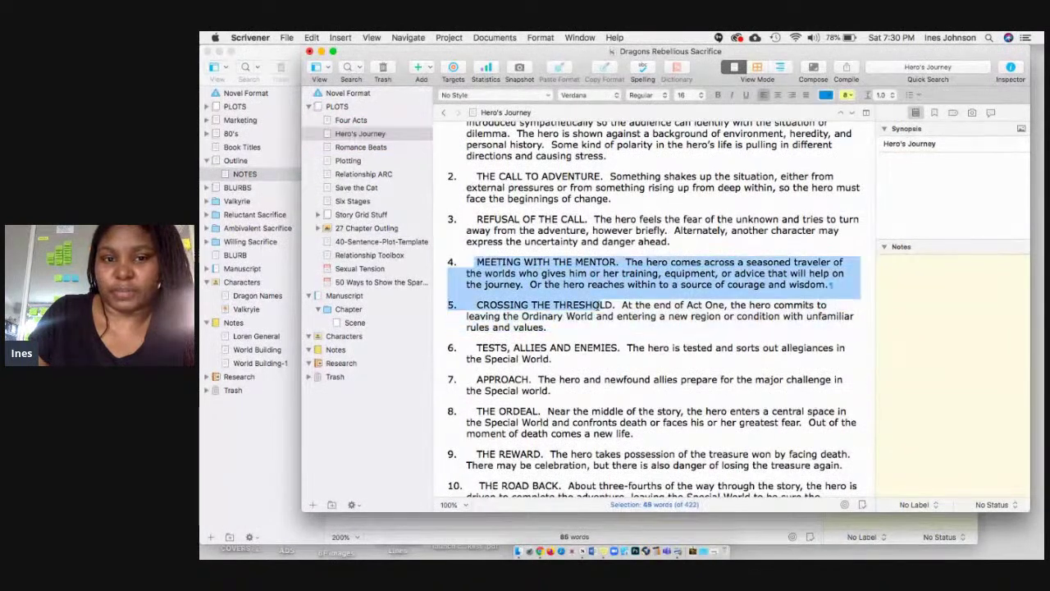
pyautogui.click(356, 188)
pyautogui.scroll(-4, 562, 220)
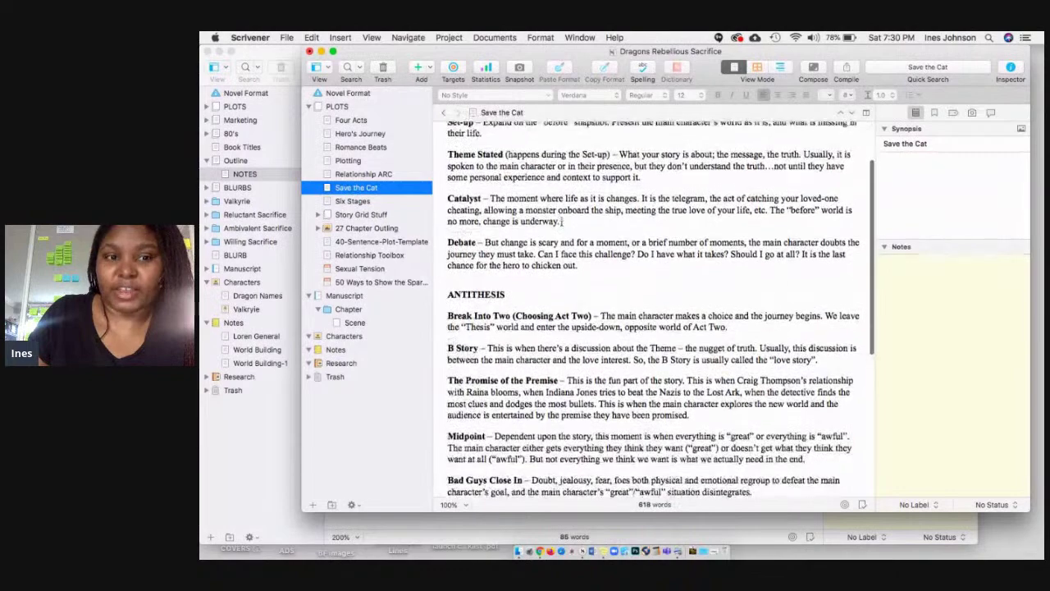
# Switch to The Rancher takes his Star Crossed Love project and review the synopsis and notes of scene 1. Porco OW
pyautogui.scroll(4, 562, 220)
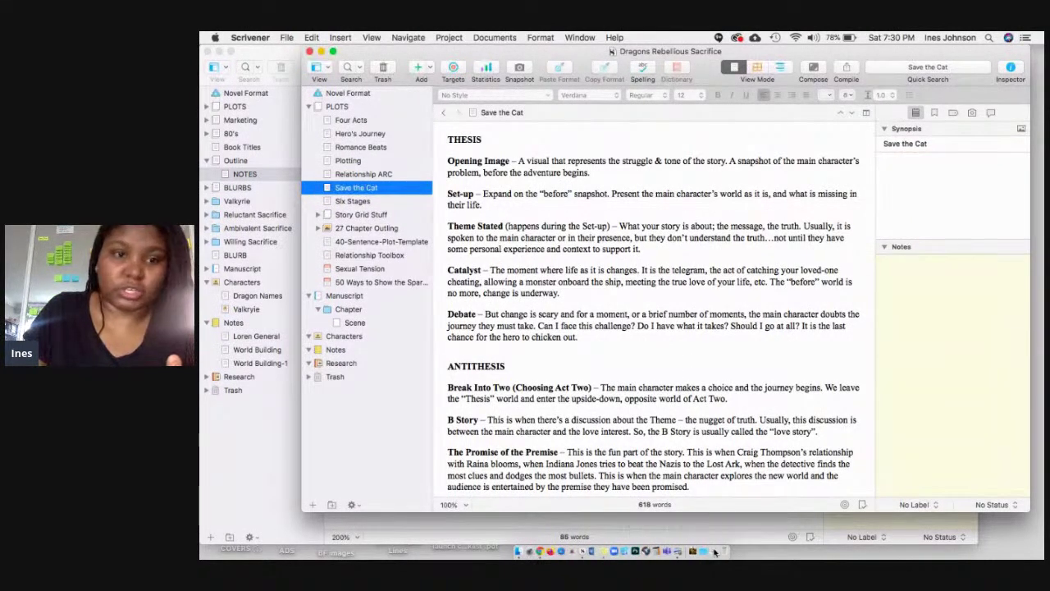
pyautogui.click(713, 552)
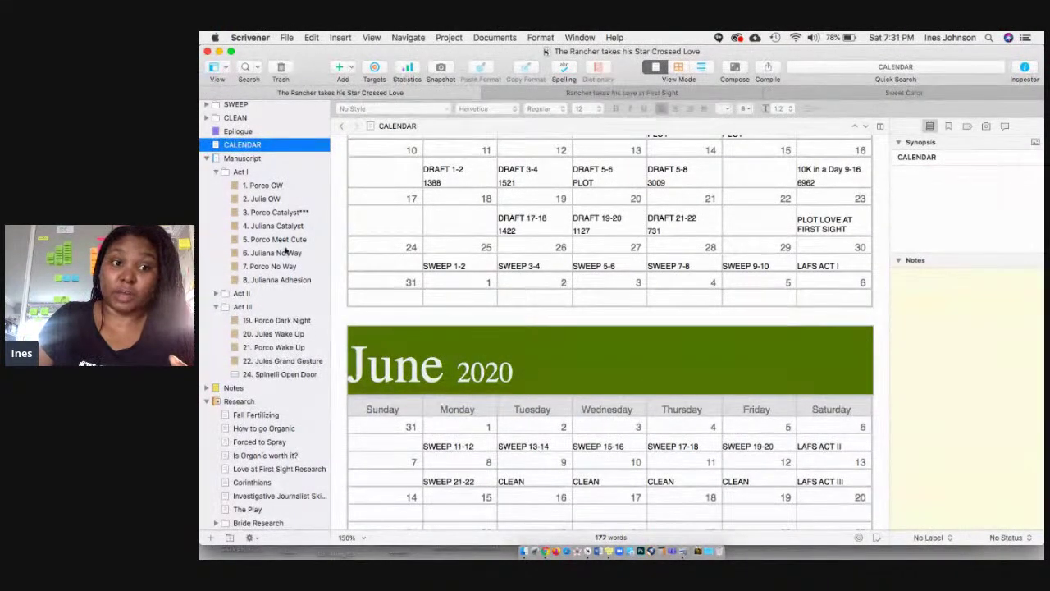
pyautogui.click(277, 187)
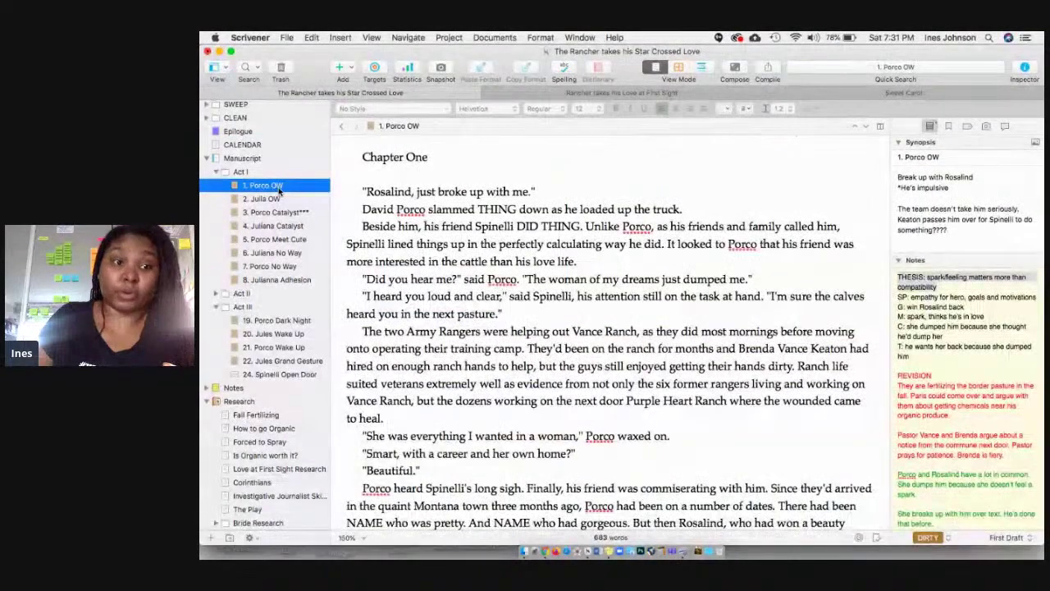
pyautogui.moveTo(996, 427); pyautogui.dragTo(950, 318)
pyautogui.click(948, 316)
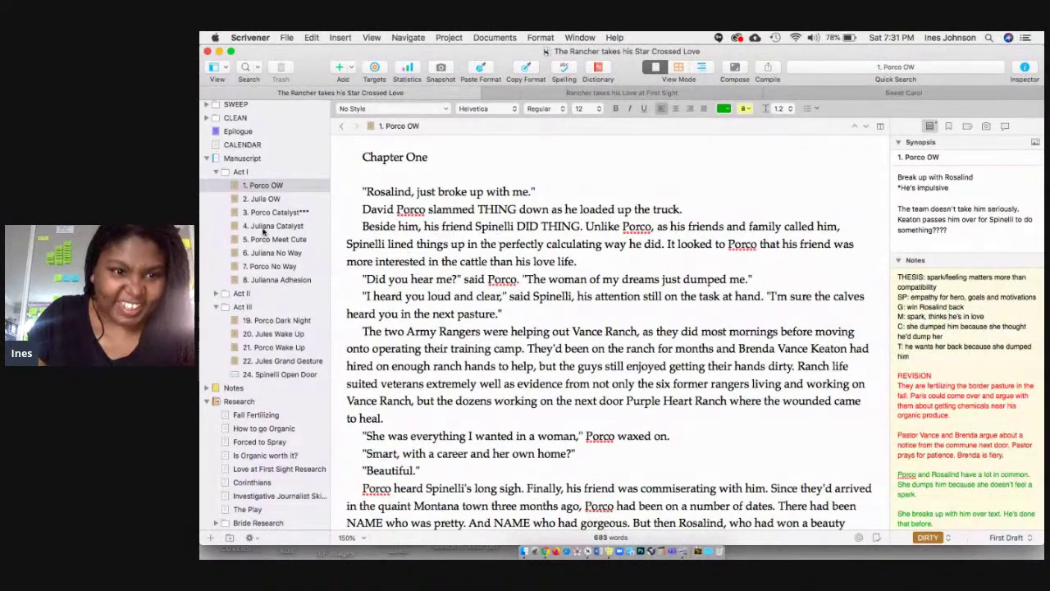
# Browse the Act I and Act III scenes from 2. Julia OW to 22. Jules Grand Gesture, then minimize the Rancher project
pyautogui.click(268, 200)
pyautogui.click(273, 213)
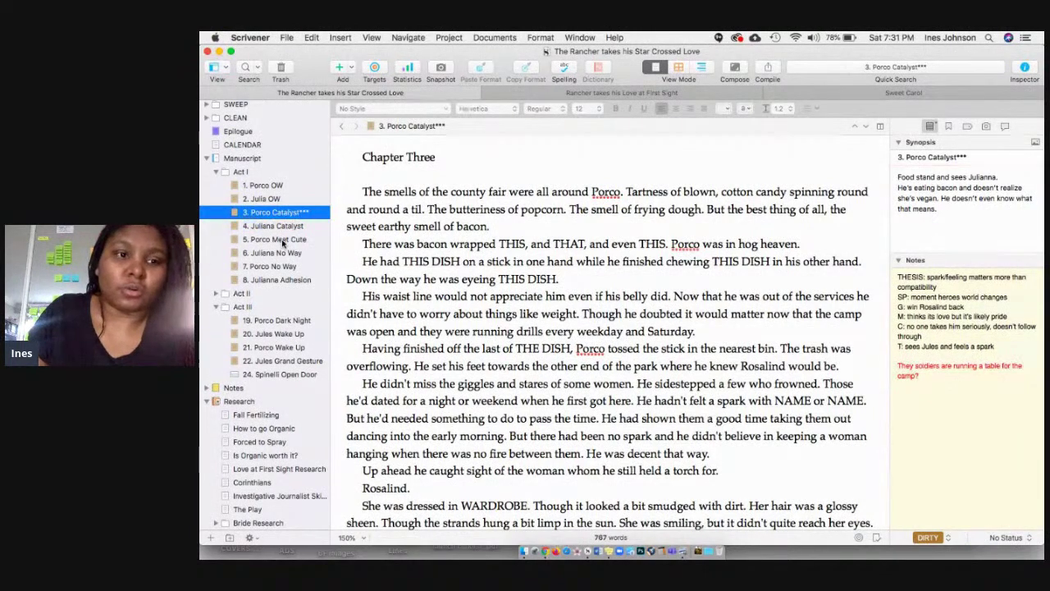
pyautogui.click(283, 240)
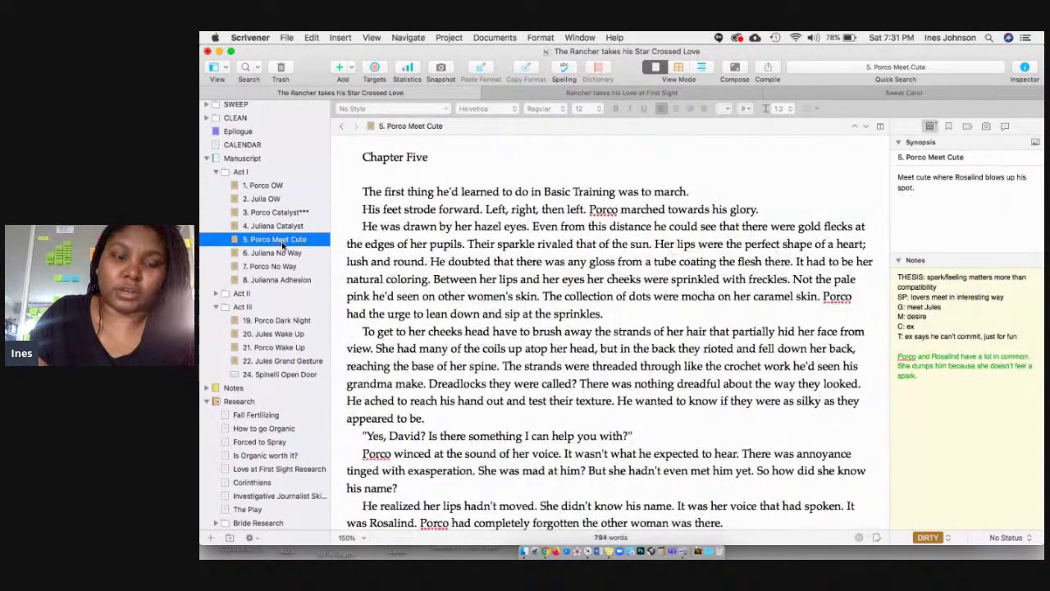
pyautogui.click(285, 254)
pyautogui.click(278, 280)
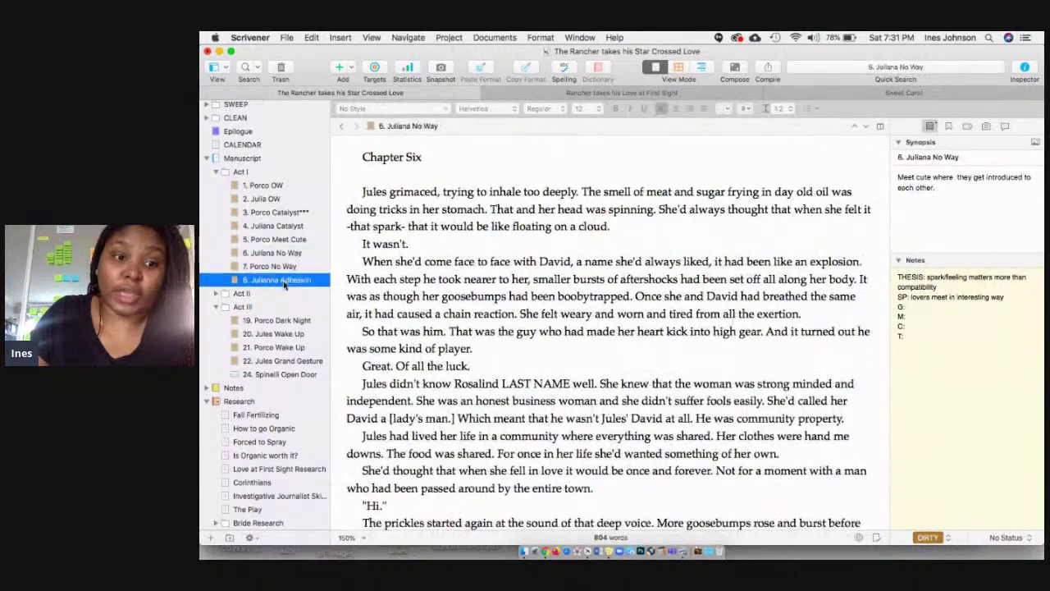
pyautogui.click(282, 320)
pyautogui.click(279, 334)
pyautogui.click(279, 347)
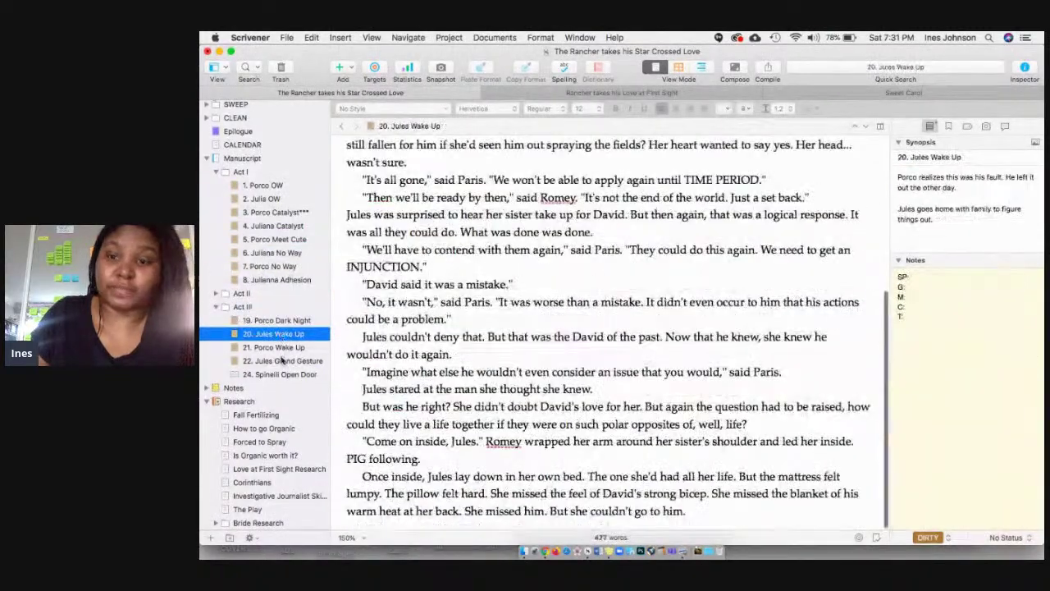
pyautogui.click(279, 361)
pyautogui.click(219, 52)
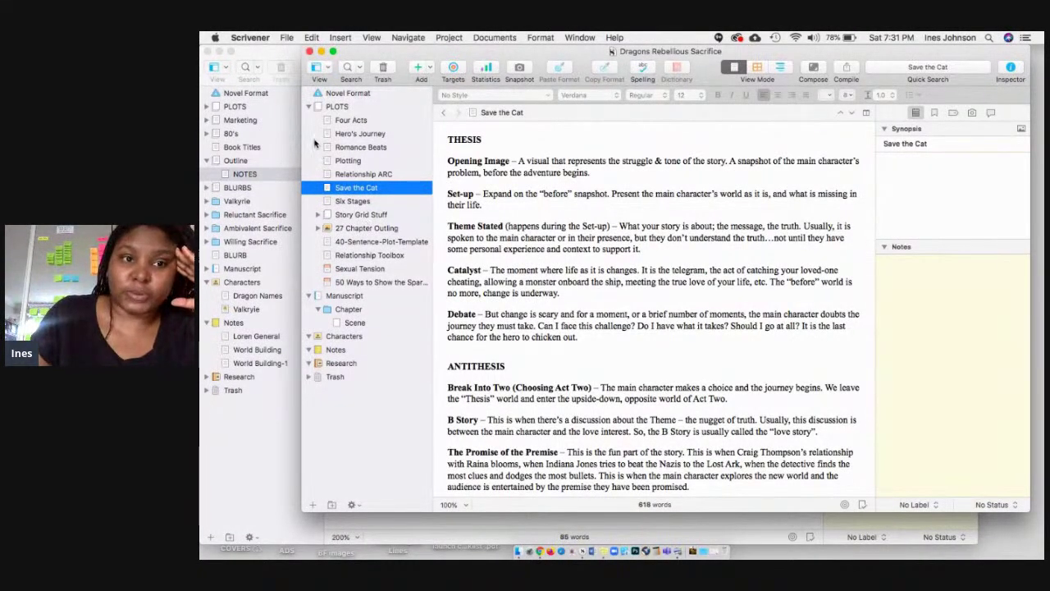
# Collapse PLOTS and copy Marketing, 80's and Book Titles from LAST DRAGONS SERIES into Dragons Rebellious Sacrifice, in that order below PLOTS
pyautogui.click(309, 107)
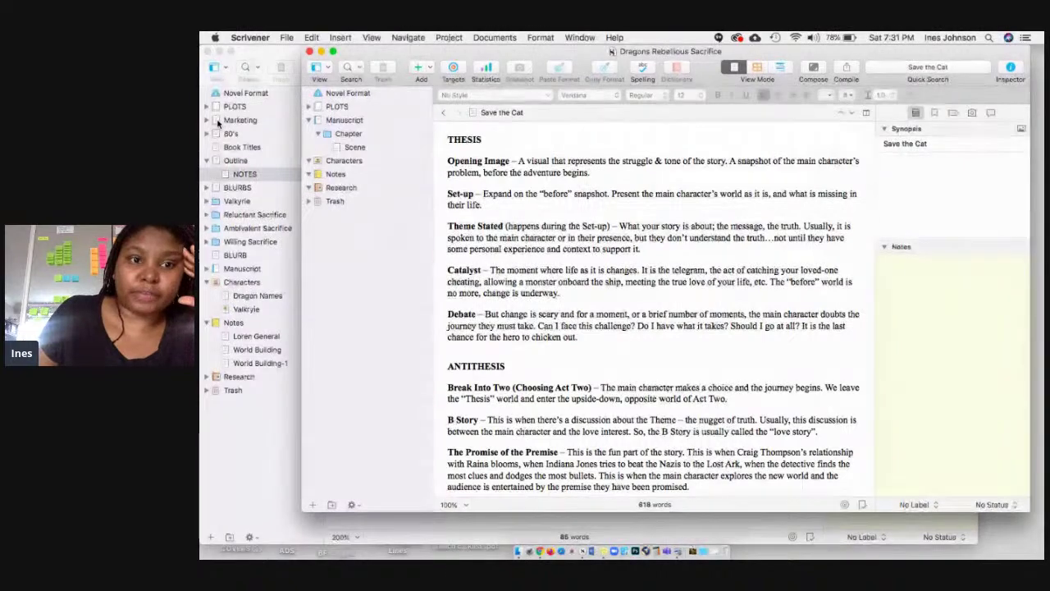
pyautogui.moveTo(216, 121); pyautogui.dragTo(334, 120)
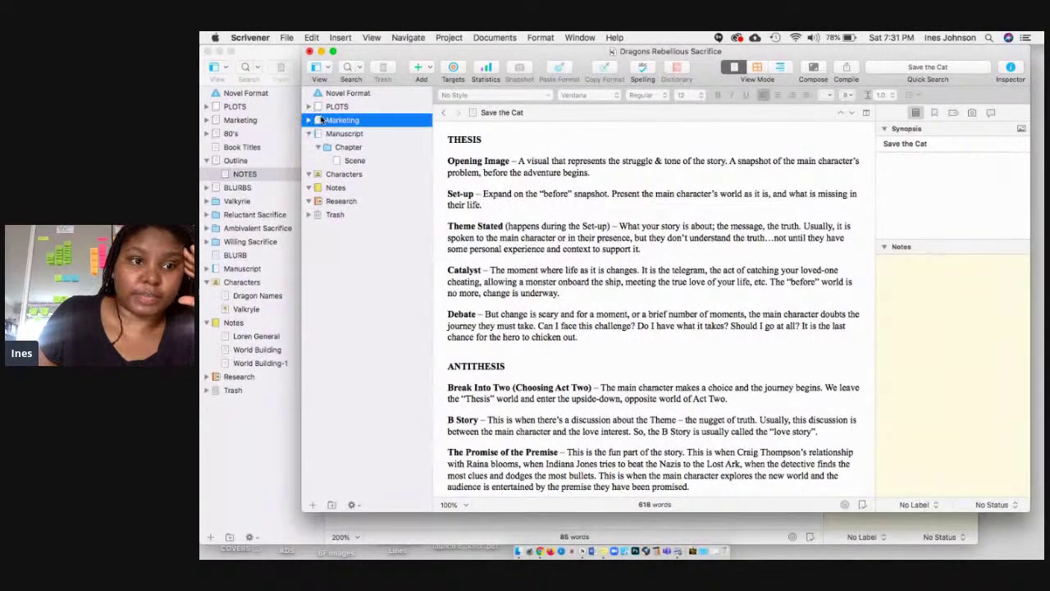
pyautogui.moveTo(238, 136); pyautogui.dragTo(315, 132)
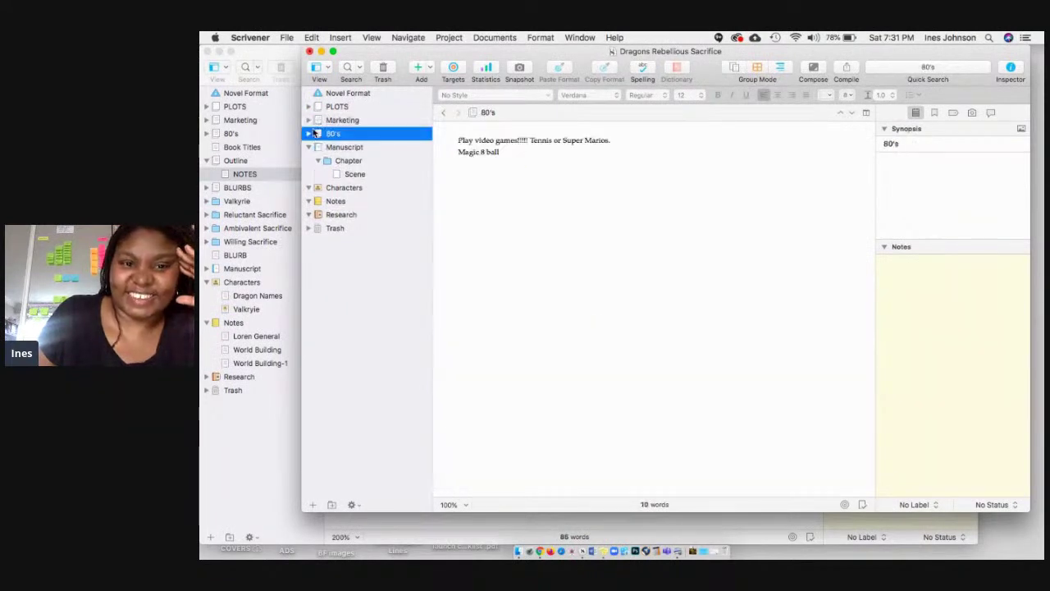
pyautogui.click(310, 134)
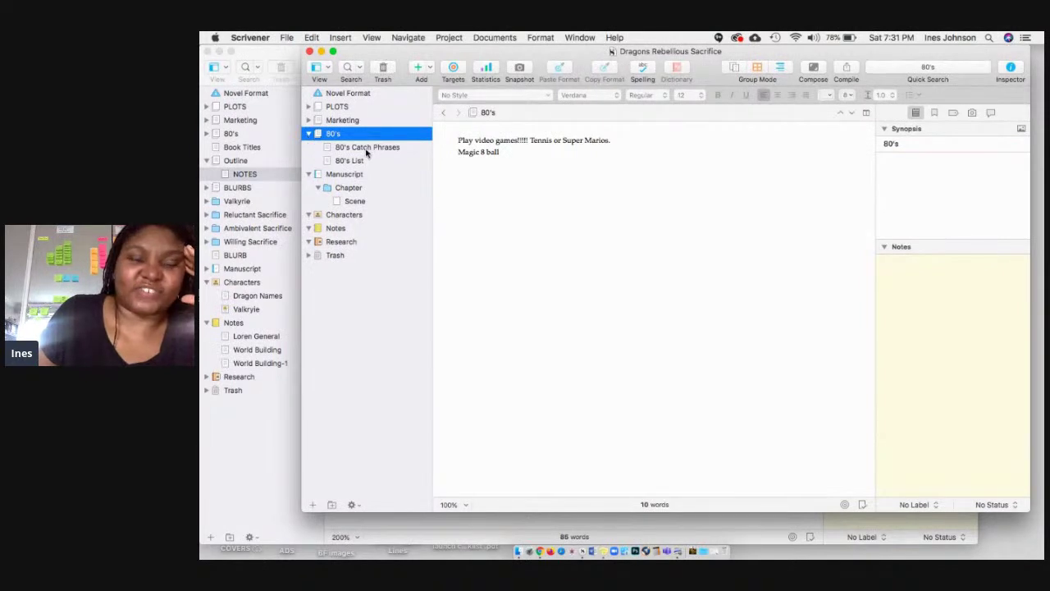
pyautogui.click(310, 134)
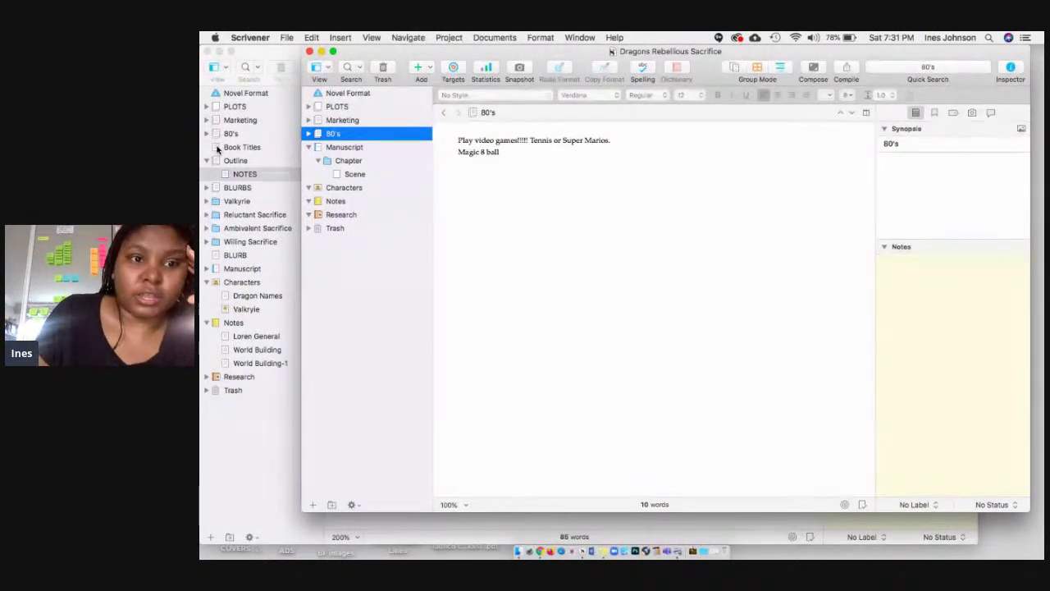
pyautogui.moveTo(217, 148); pyautogui.dragTo(317, 145)
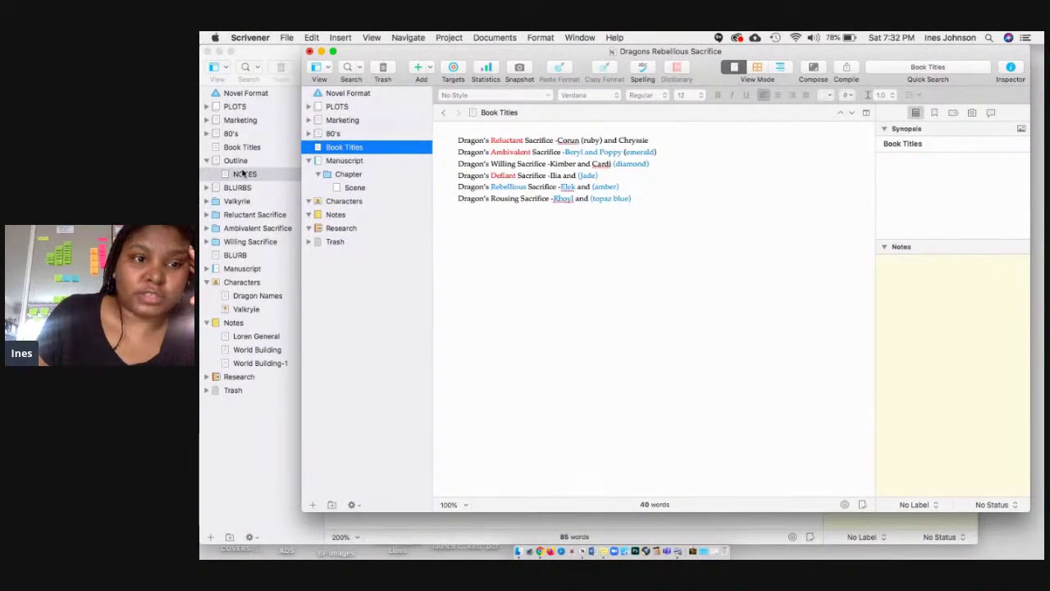
# Read through the Outline document and its NOTES in LAST DRAGONS SERIES, then return to Dragons Rebellious Sacrifice
pyautogui.click(243, 173)
pyautogui.click(236, 160)
pyautogui.scroll(-5, 441, 202)
pyautogui.scroll(10, 441, 202)
pyautogui.scroll(-10, 454, 325)
pyautogui.scroll(-10, 453, 325)
pyautogui.scroll(-10, 454, 323)
pyautogui.scroll(-5, 453, 323)
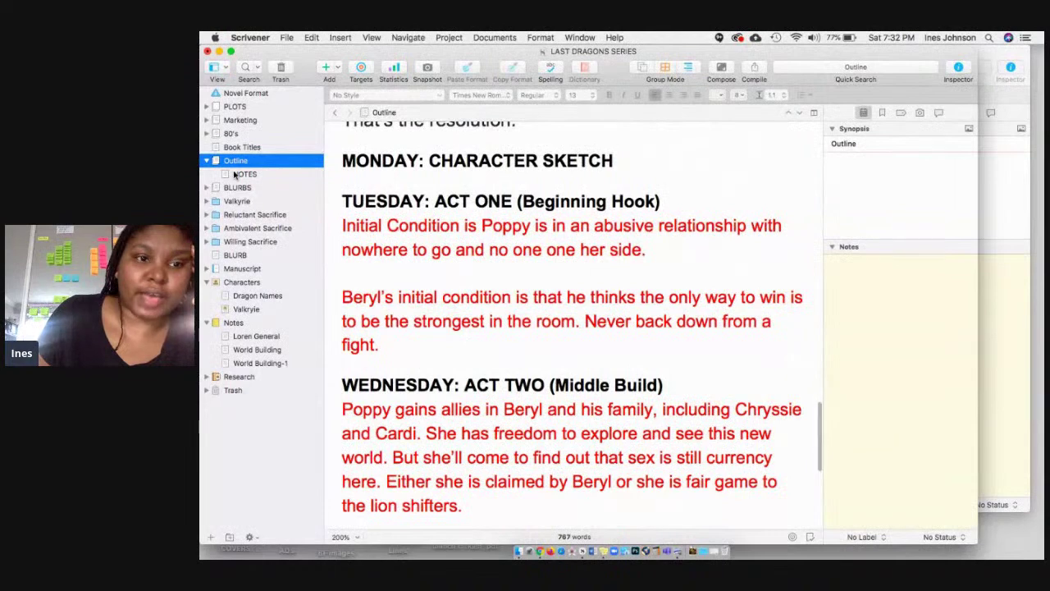
pyautogui.click(242, 174)
pyautogui.press('super+grave')
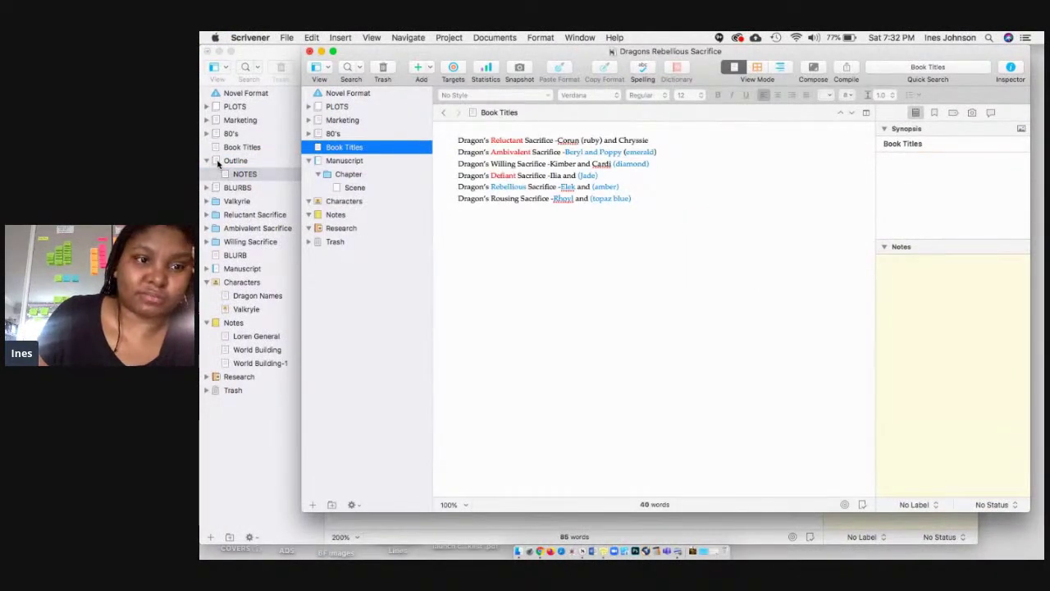
# Copy the Outline and BLURBS groups from LAST DRAGONS SERIES into Dragons Rebellious Sacrifice between Book Titles and Manuscript
pyautogui.moveTo(215, 162); pyautogui.dragTo(320, 167)
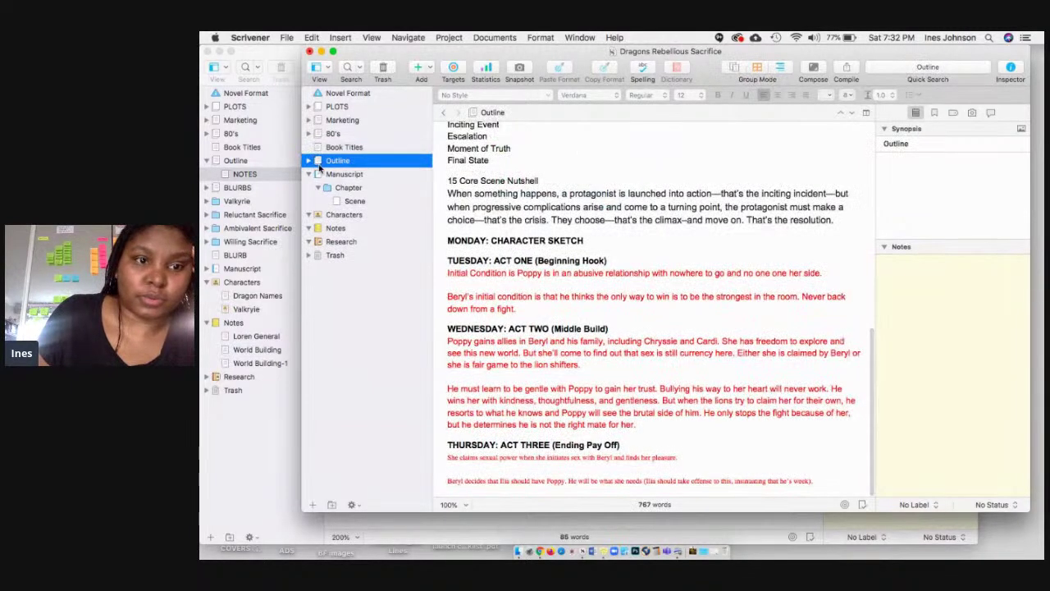
pyautogui.click(308, 161)
pyautogui.click(309, 160)
pyautogui.moveTo(219, 188); pyautogui.dragTo(319, 173)
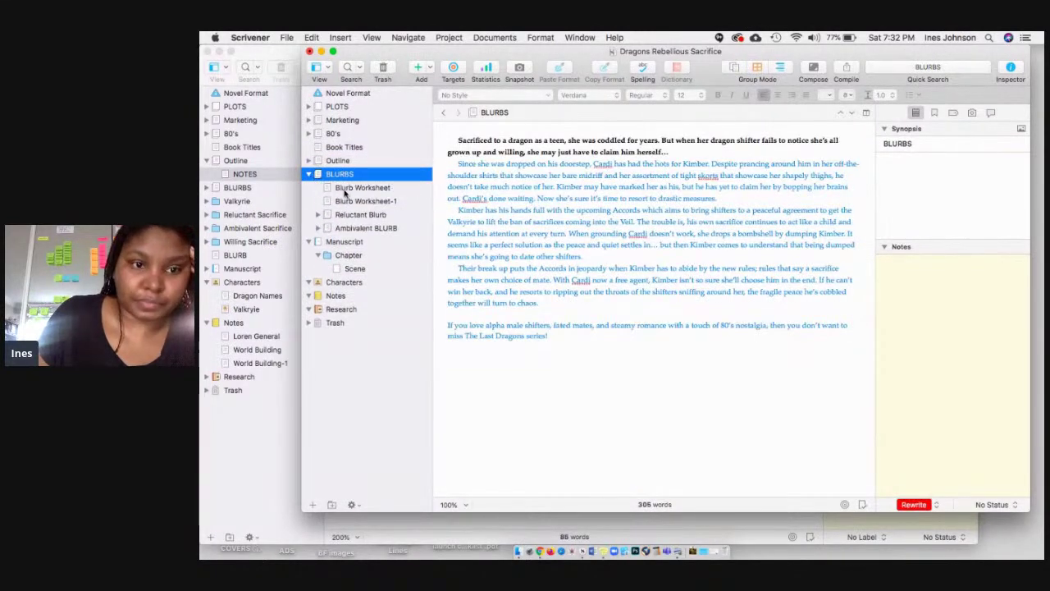
# Check the copied blurbs and add a document titled Willing Sacrifice under BLURBS, after Ambivalent BLURB
pyautogui.click(351, 218)
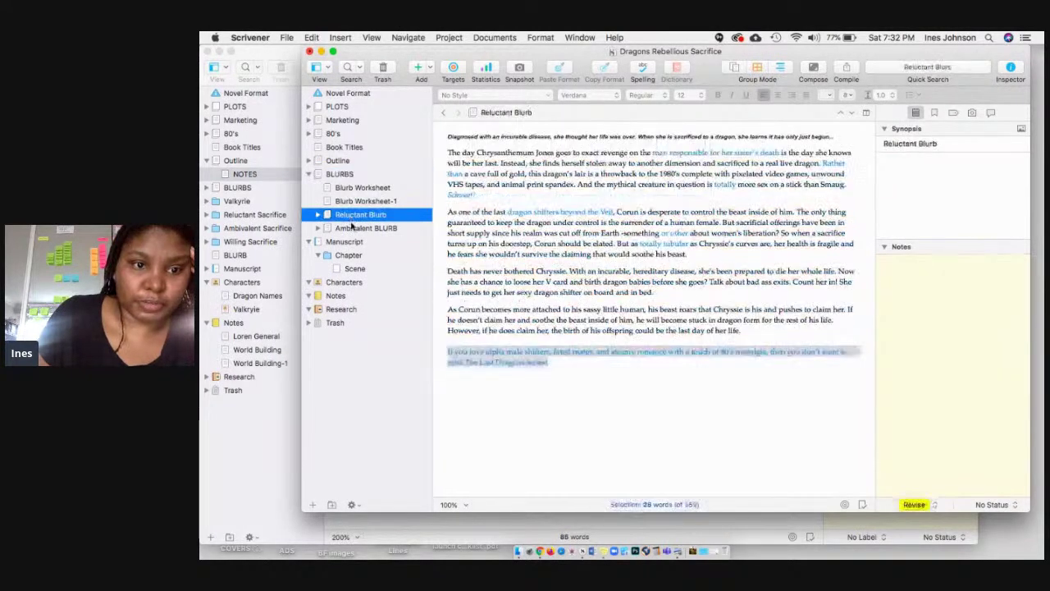
pyautogui.click(351, 227)
pyautogui.click(343, 174)
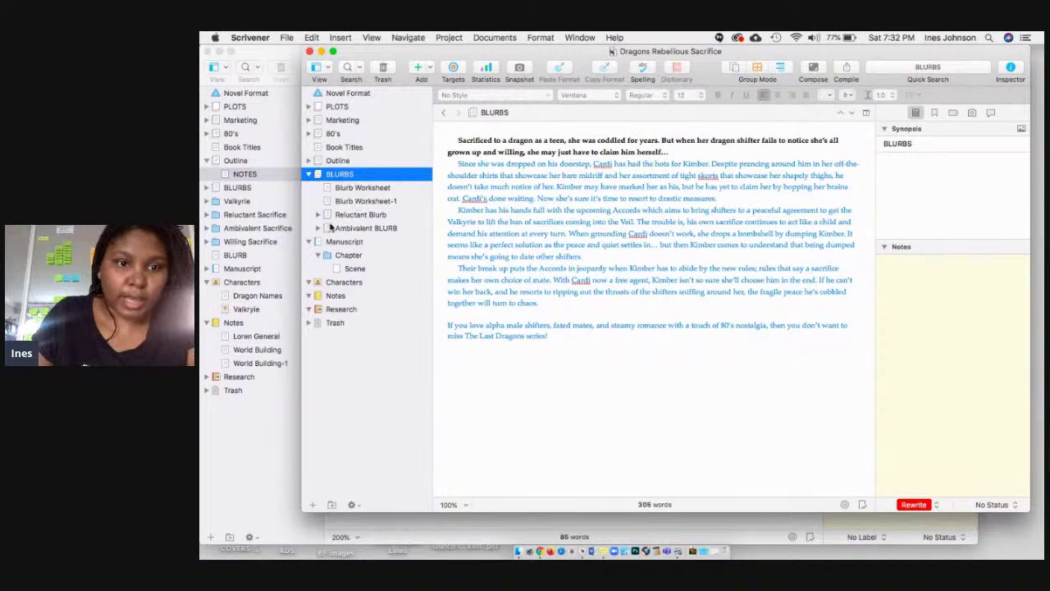
pyautogui.click(332, 229)
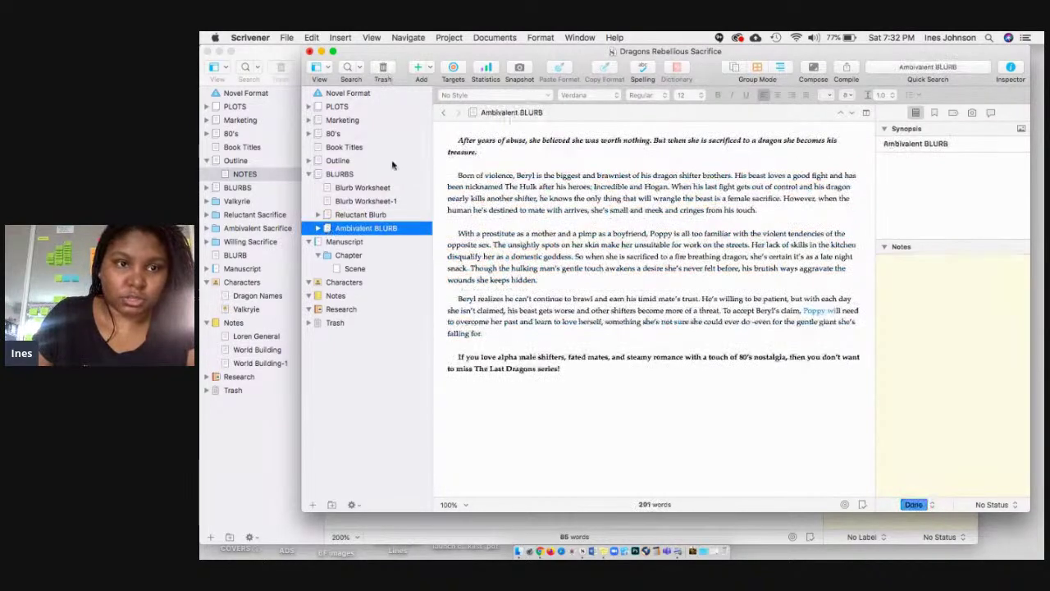
pyautogui.click(430, 68)
pyautogui.click(403, 348)
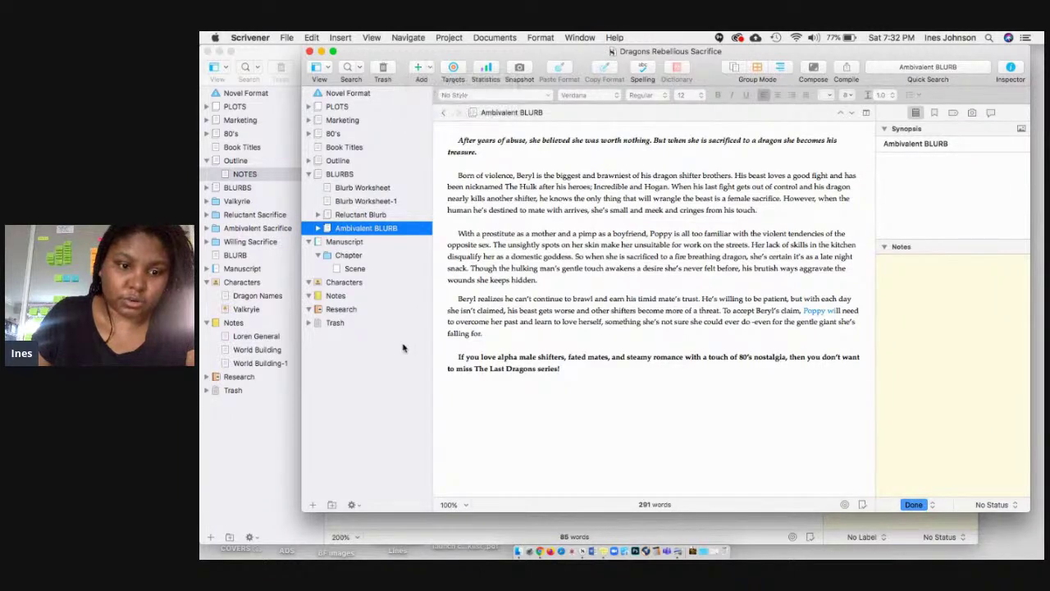
pyautogui.click(312, 505)
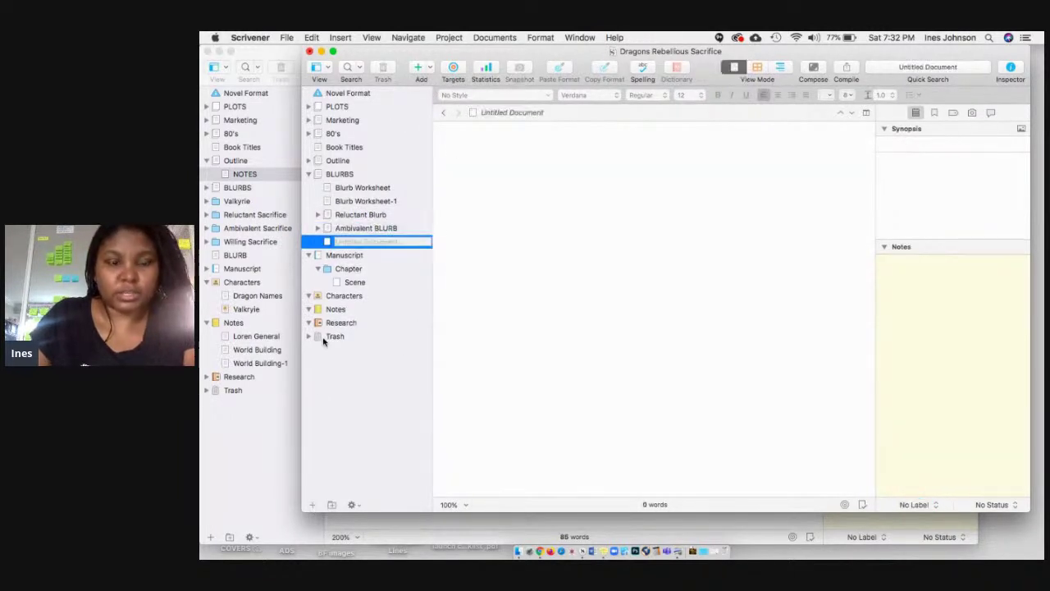
pyautogui.write('Willing Sacrifice')
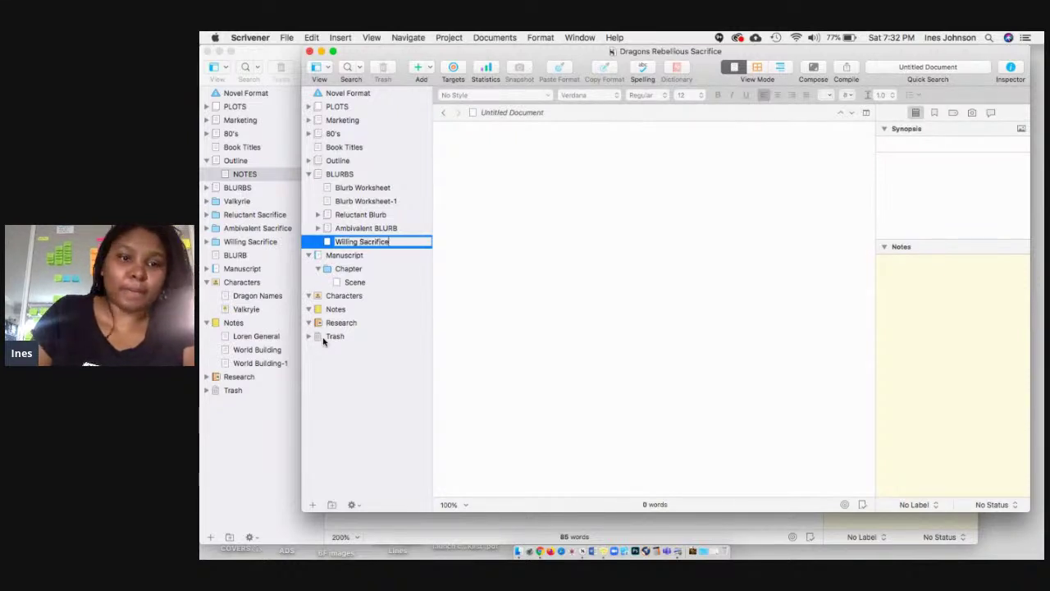
pyautogui.press('Return')
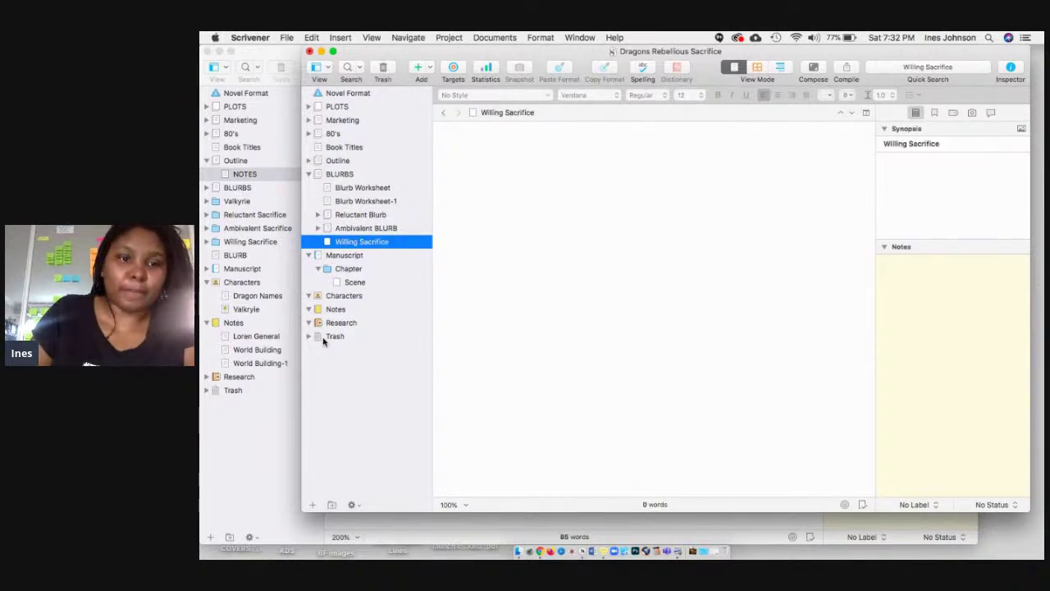
# Move all the blurb text from the BLURBS document into Willing Sacrifice and collapse the BLURBS group
pyautogui.click(351, 175)
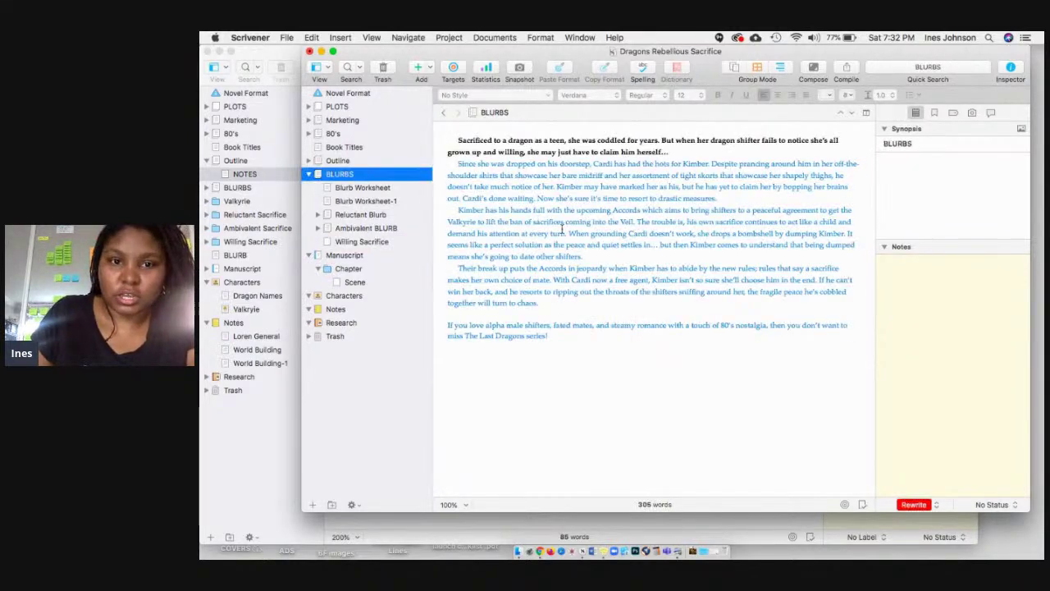
pyautogui.click(562, 228)
pyautogui.press('super+a')
pyautogui.press('BackSpace')
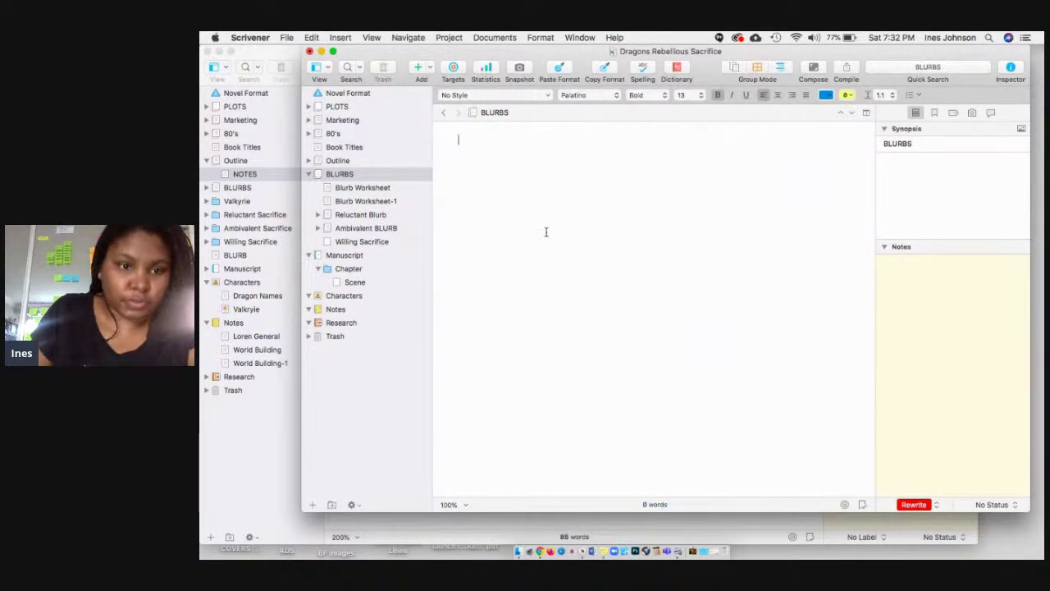
pyautogui.click(361, 241)
pyautogui.click(574, 239)
pyautogui.press('super+v')
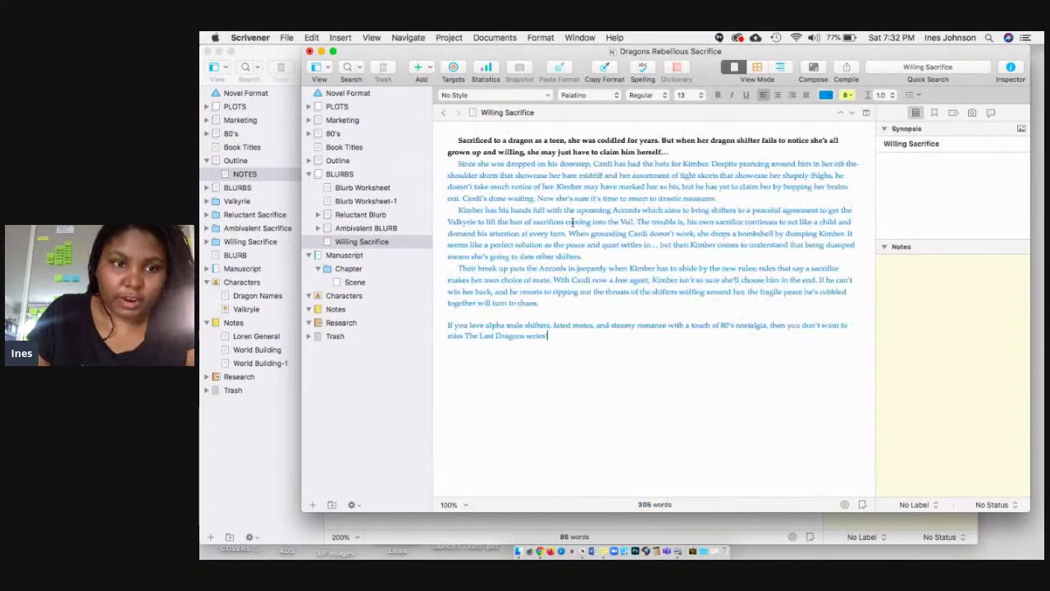
pyautogui.click(339, 173)
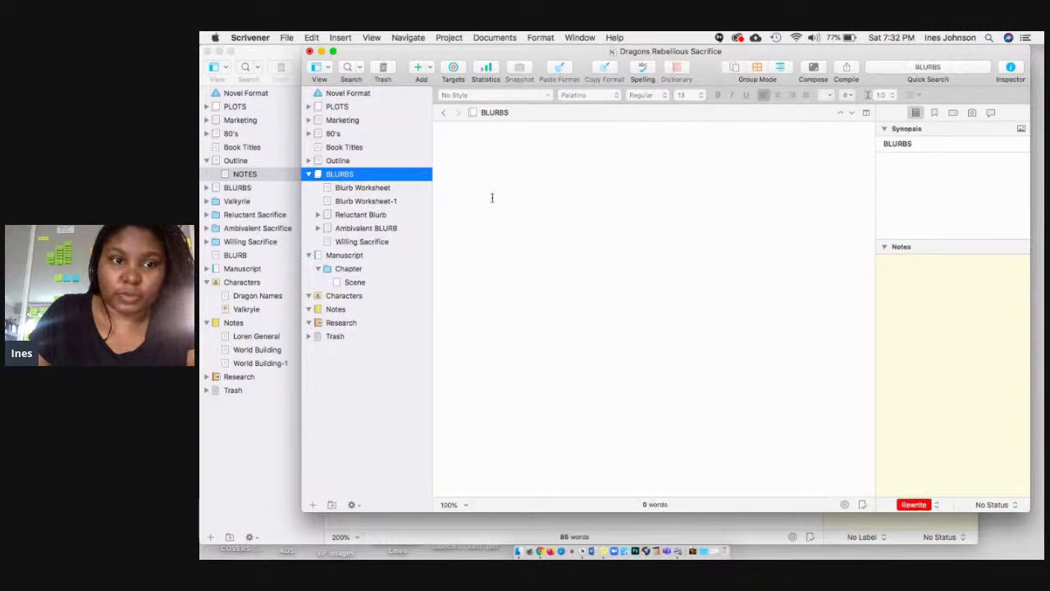
pyautogui.click(309, 175)
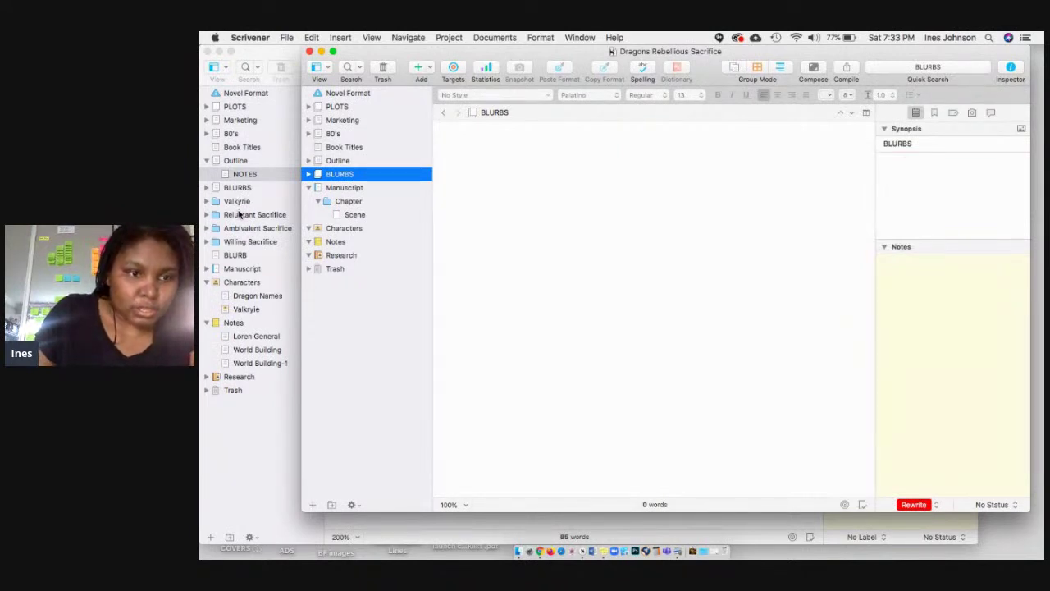
# Copy the Valkyrie, Reluctant Sacrifice, Ambivalent Sacrifice and Willing Sacrifice folders from LAST DRAGONS SERIES into Dragons Rebellious Sacrifice, between BLURBS and Manuscript
pyautogui.click(210, 203)
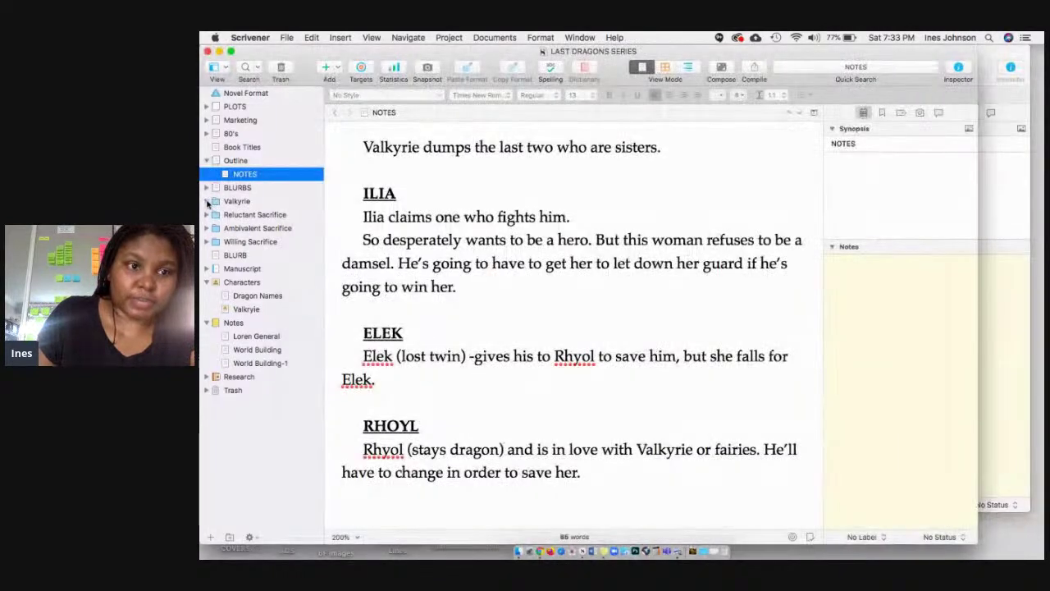
pyautogui.click(208, 202)
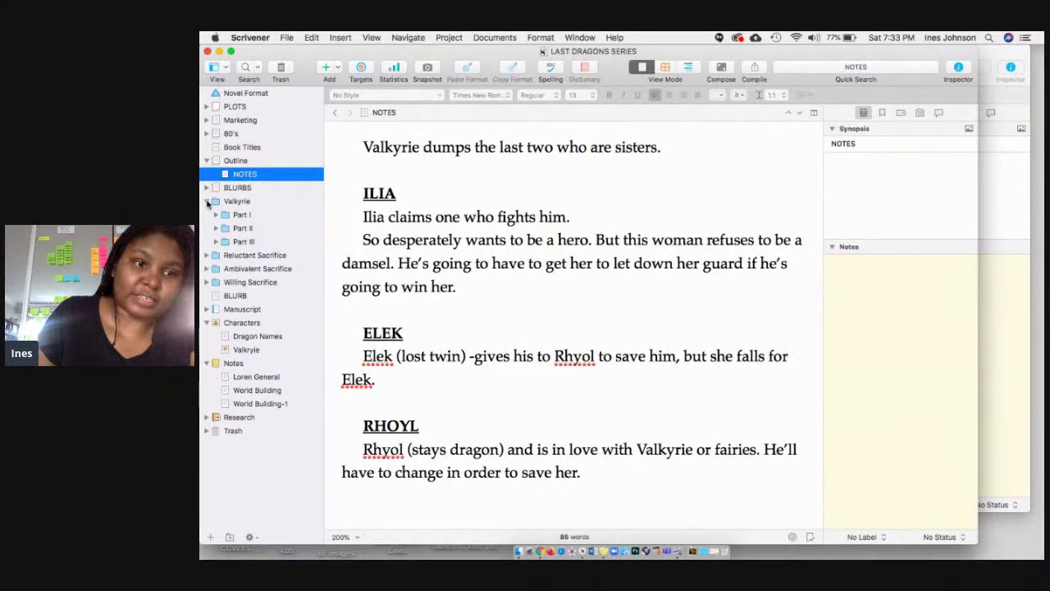
pyautogui.click(207, 201)
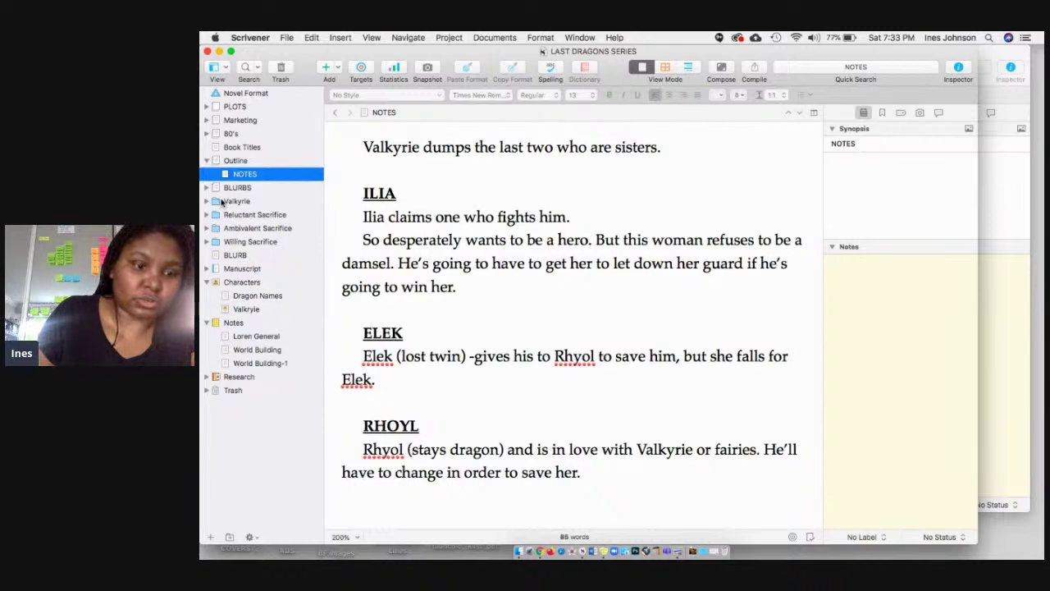
pyautogui.click(221, 202)
pyautogui.keyDown('shift'); pyautogui.click(240, 242); pyautogui.keyUp('shift')
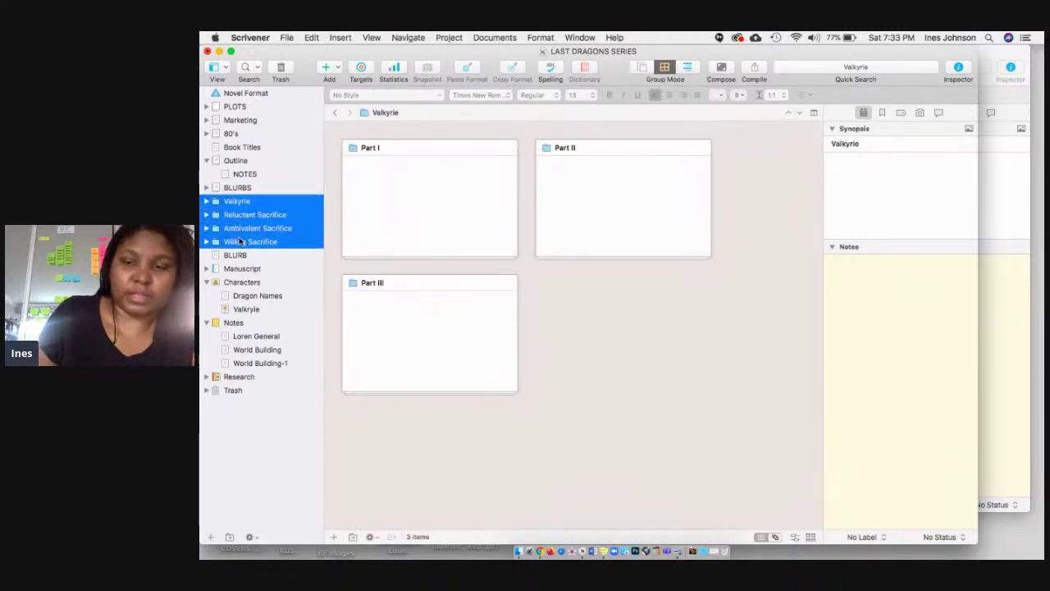
pyautogui.click(992, 302)
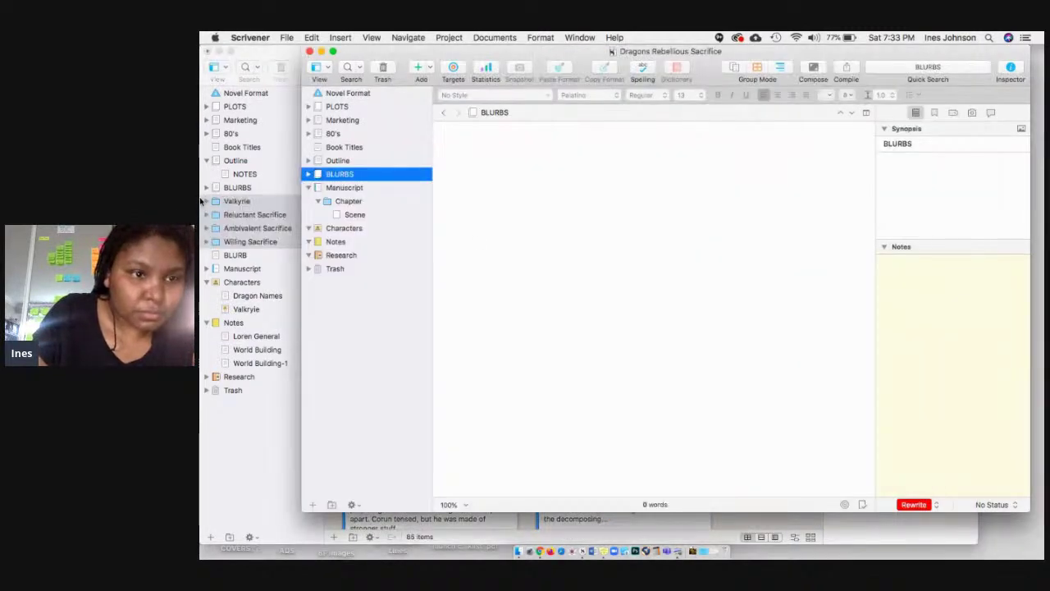
pyautogui.moveTo(218, 204); pyautogui.dragTo(314, 187)
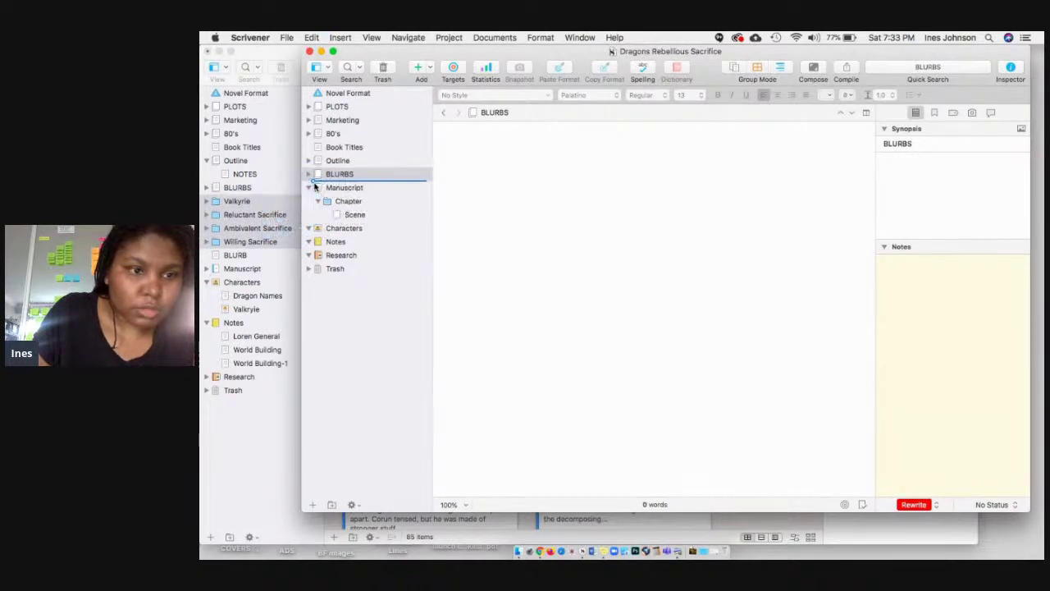
pyautogui.moveTo(314, 187); pyautogui.dragTo(314, 182)
# Copy the whole blurb template from the BLURB document in LAST DRAGONS SERIES into the BLURBS document of Dragons Rebellious Sacrifice
pyautogui.click(236, 251)
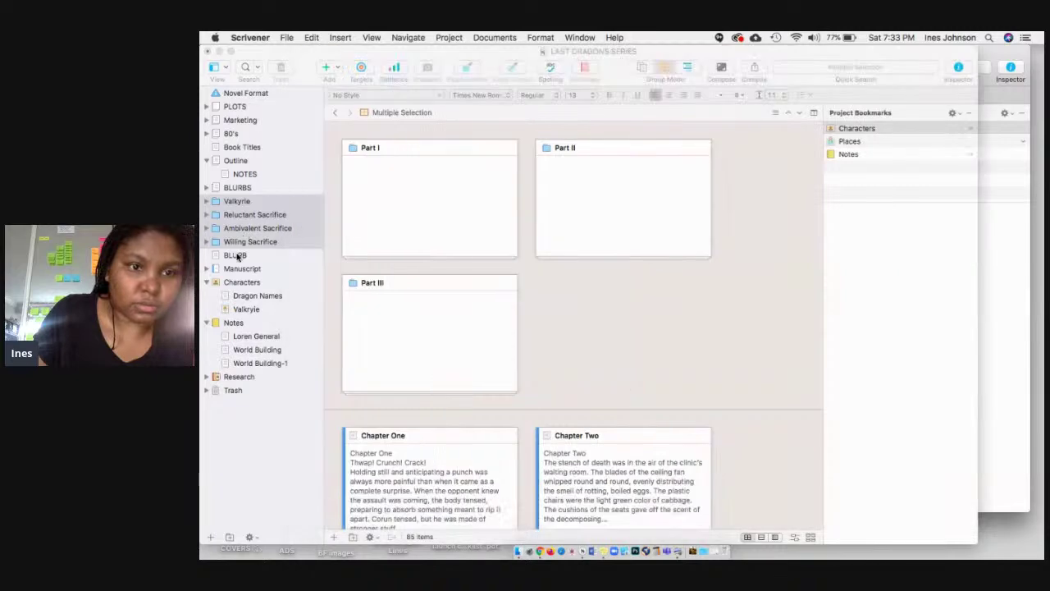
pyautogui.click(234, 255)
pyautogui.press('Return')
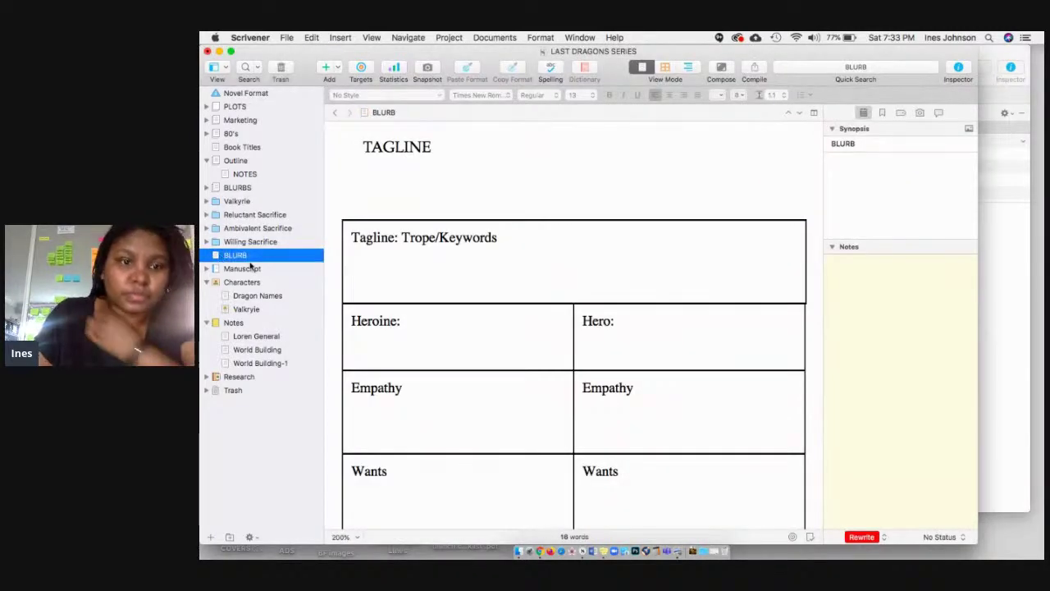
pyautogui.click(575, 292)
pyautogui.press('super+a')
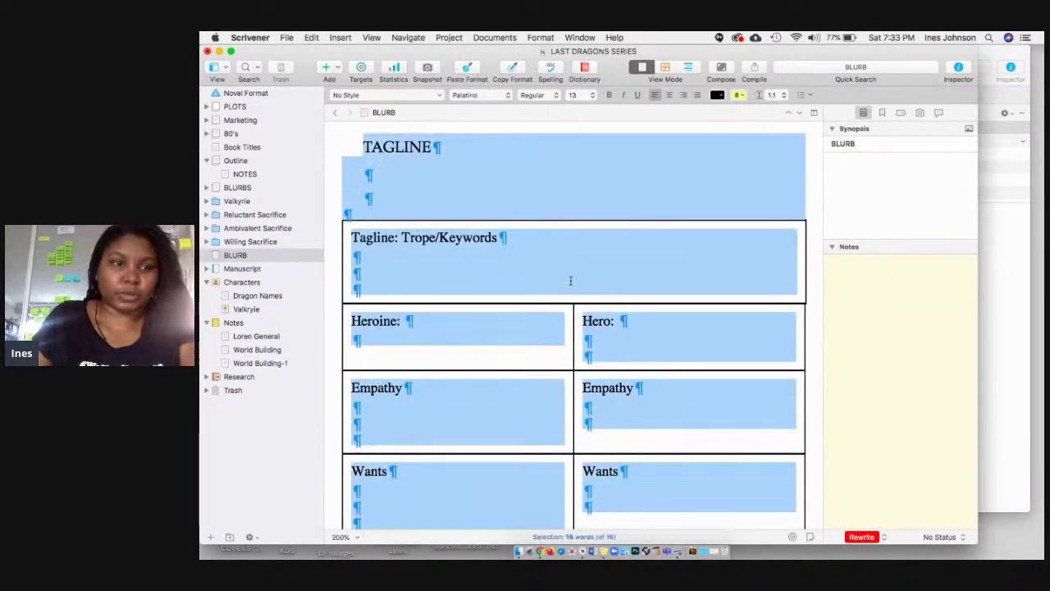
pyautogui.click(1010, 230)
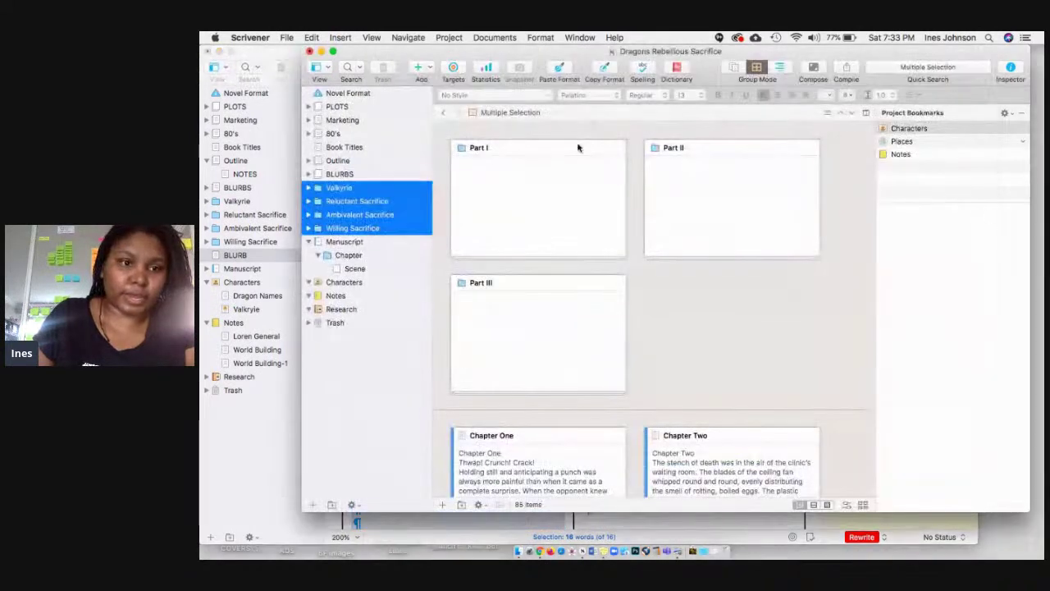
pyautogui.click(229, 189)
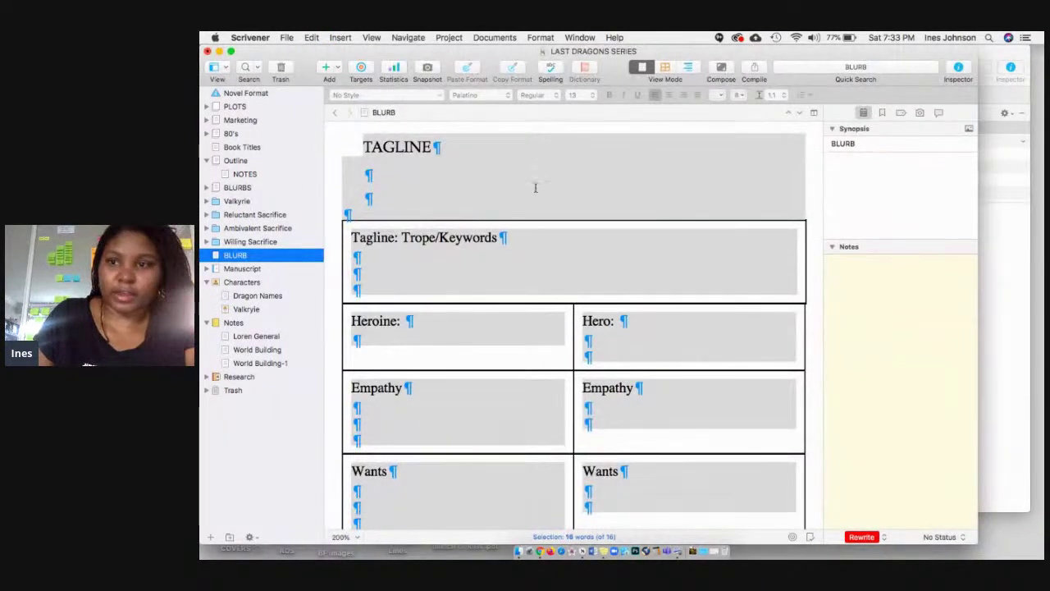
pyautogui.click(1015, 374)
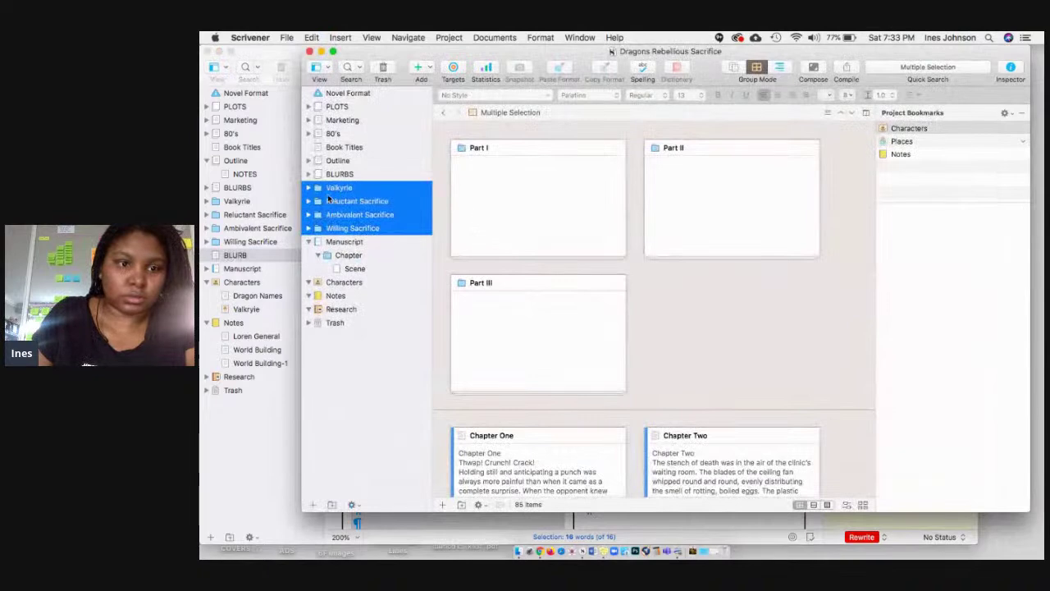
pyautogui.click(337, 174)
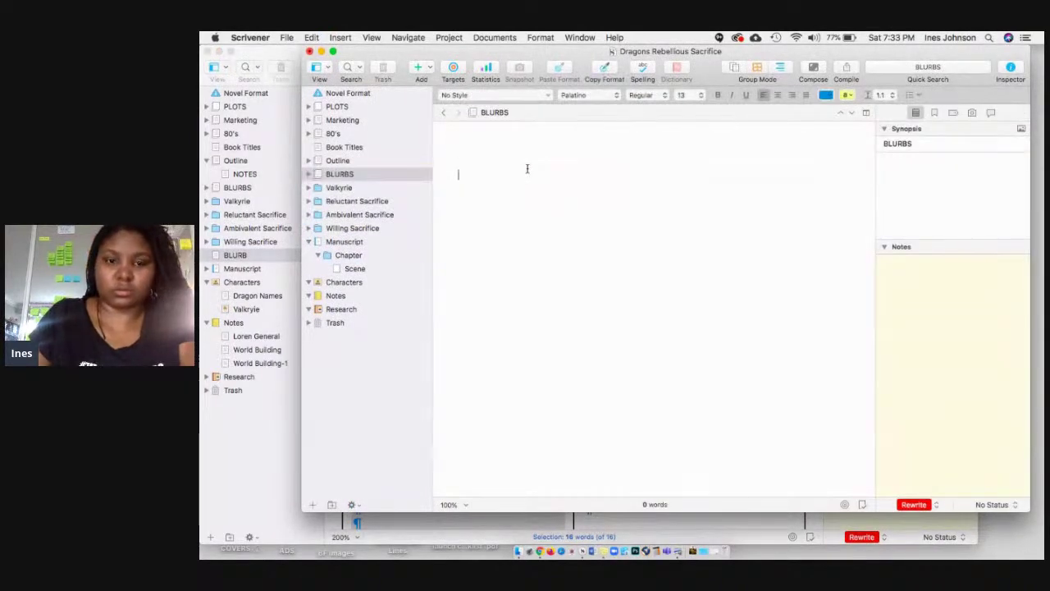
pyautogui.press('super+v')
# Read through the Dragon Names and Valkryie documents under Characters in LAST DRAGONS SERIES
pyautogui.click(217, 282)
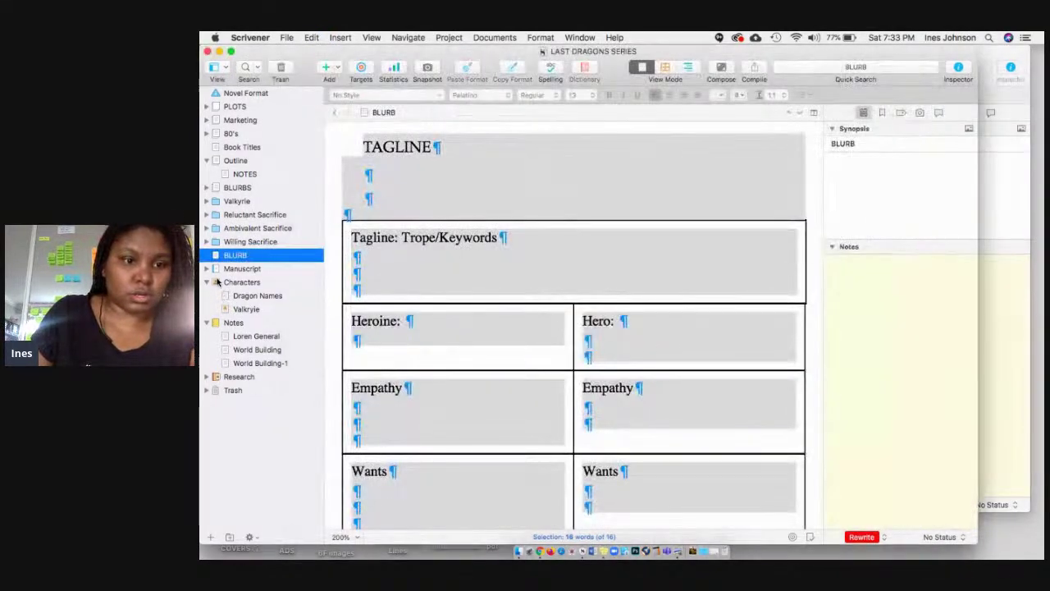
pyautogui.click(238, 297)
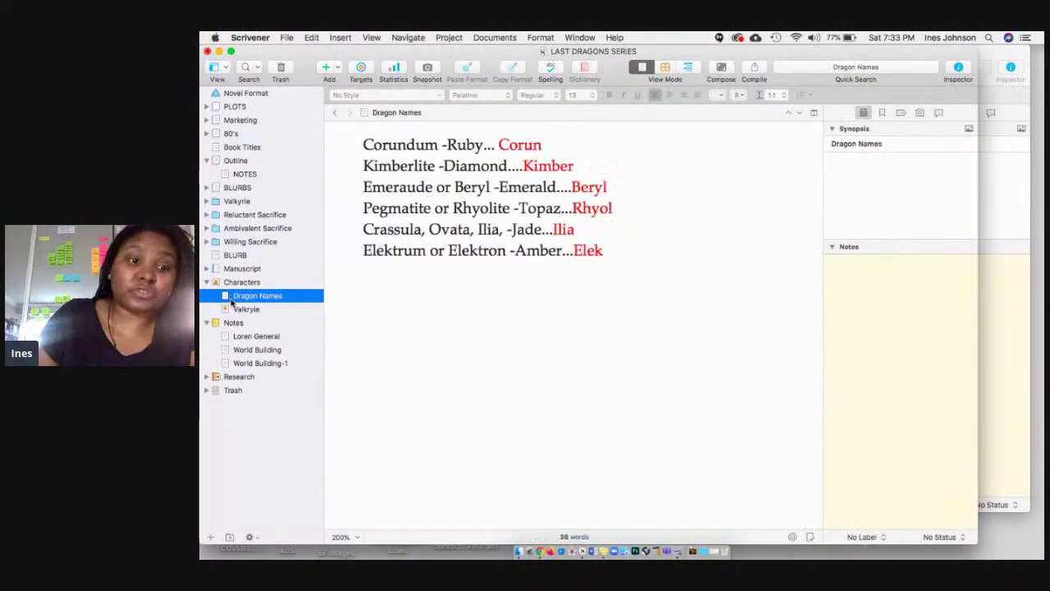
pyautogui.click(242, 309)
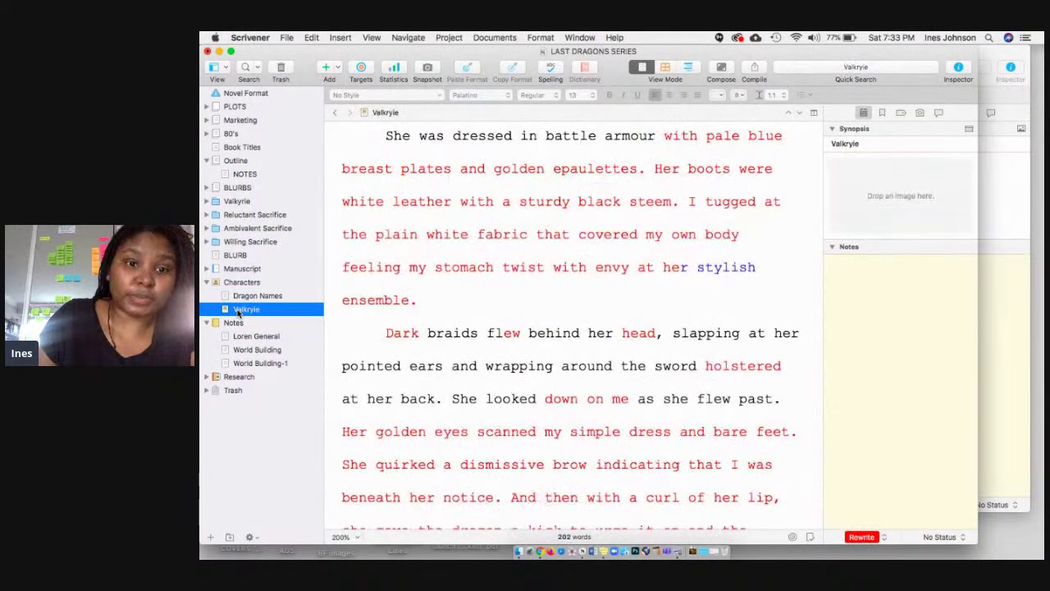
pyautogui.scroll(2, 409, 283)
pyautogui.scroll(8, 409, 284)
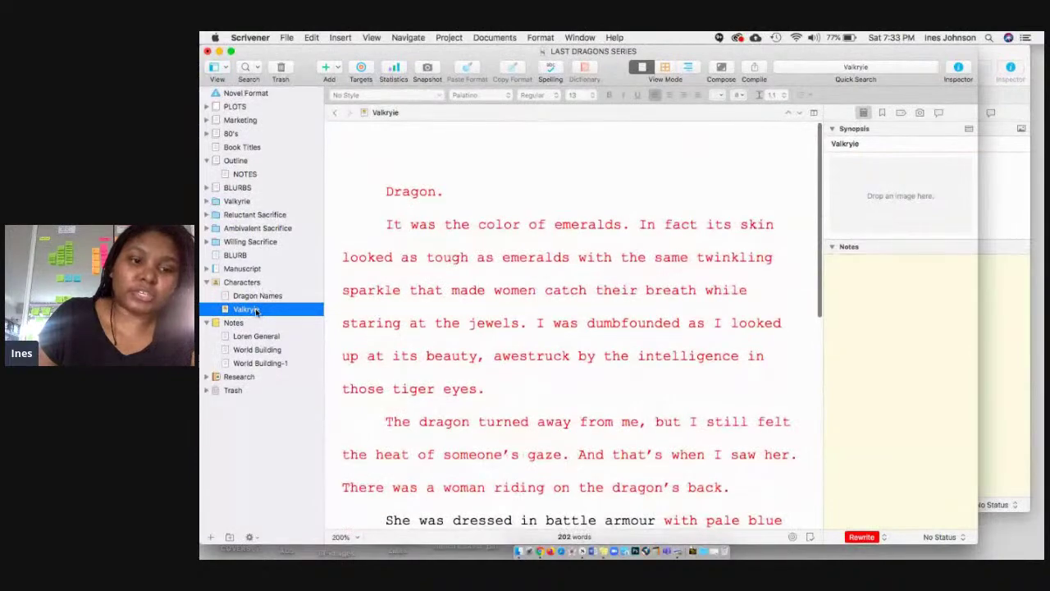
pyautogui.scroll(-10, 370, 320)
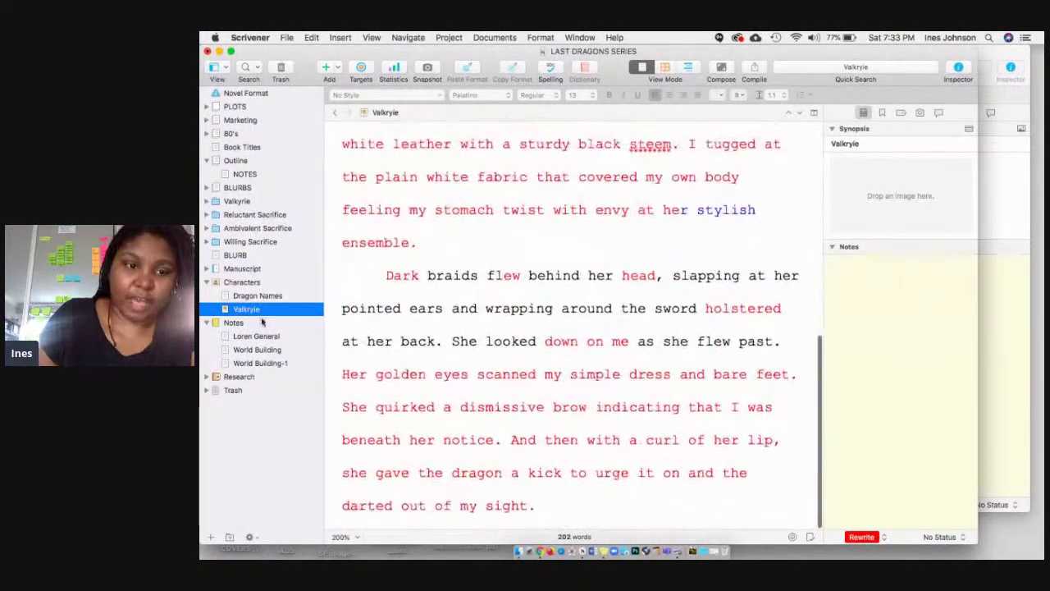
pyautogui.scroll(6, 476, 328)
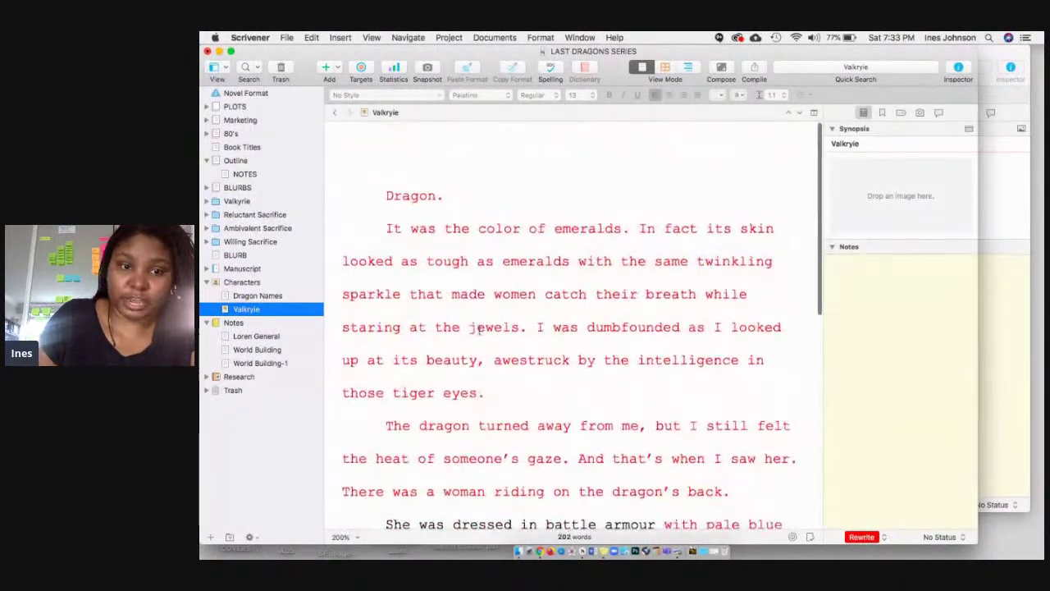
pyautogui.click(276, 297)
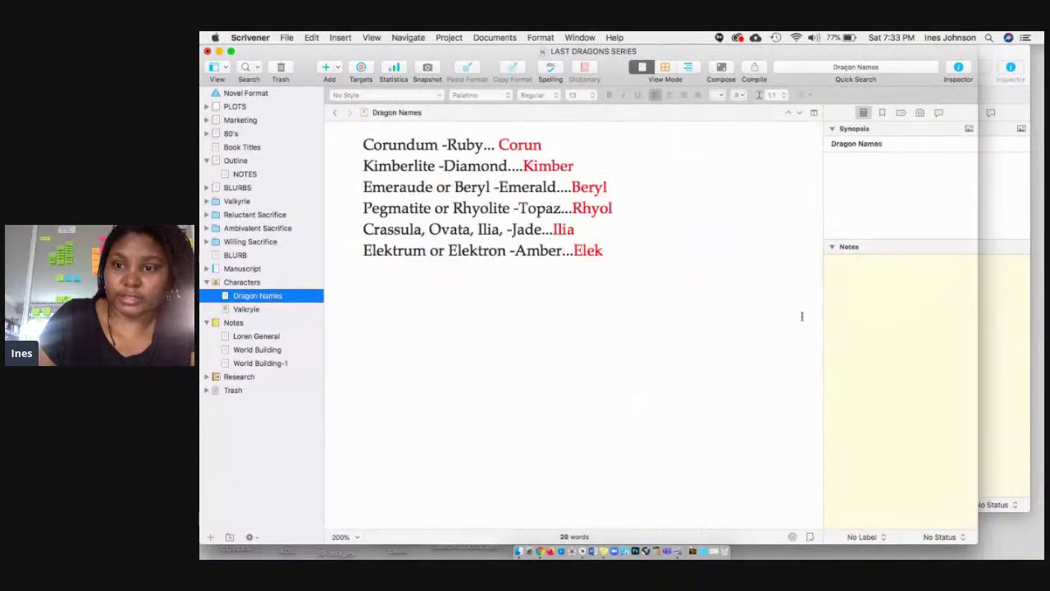
# Copy Dragon Names and Valkryie from LAST DRAGONS SERIES into the Characters folder of Dragons Rebellious Sacrifice and collapse that folder
pyautogui.click(990, 344)
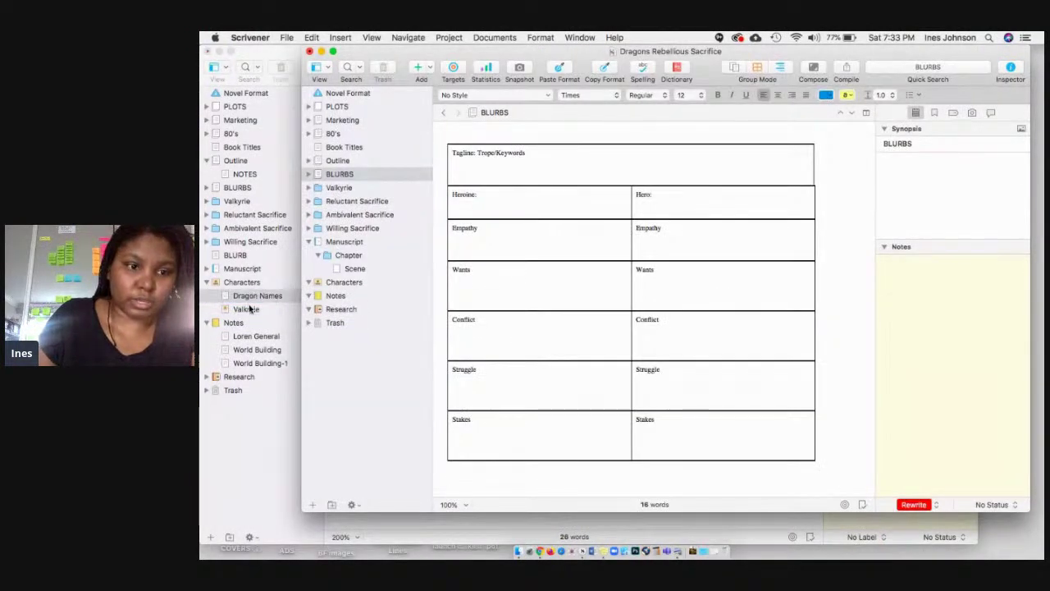
pyautogui.click(246, 306)
pyautogui.keyDown('shift'); pyautogui.click(246, 309); pyautogui.keyUp('shift')
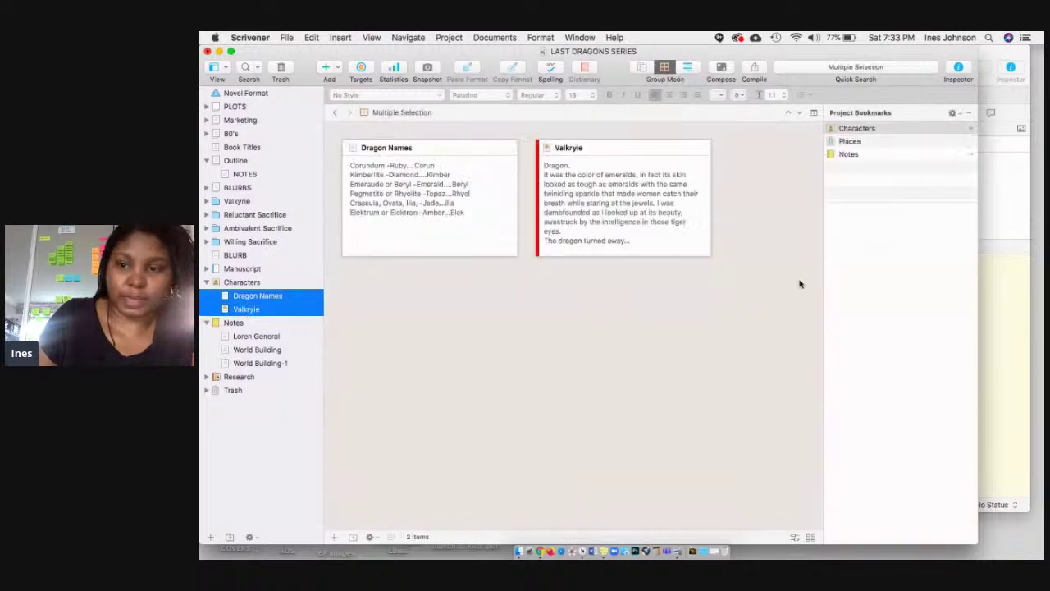
pyautogui.click(957, 308)
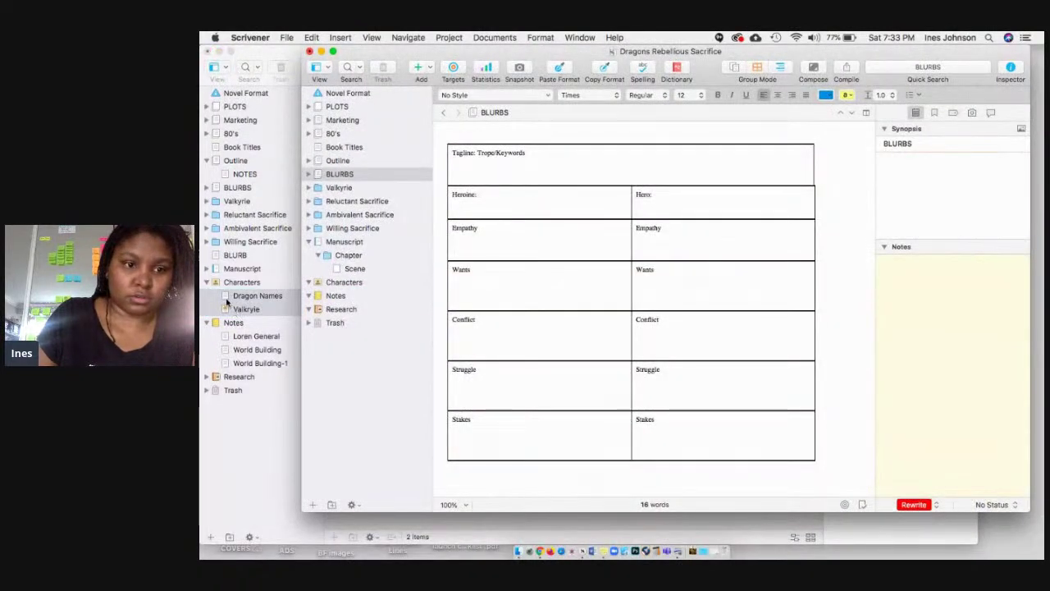
pyautogui.moveTo(235, 296); pyautogui.dragTo(345, 283)
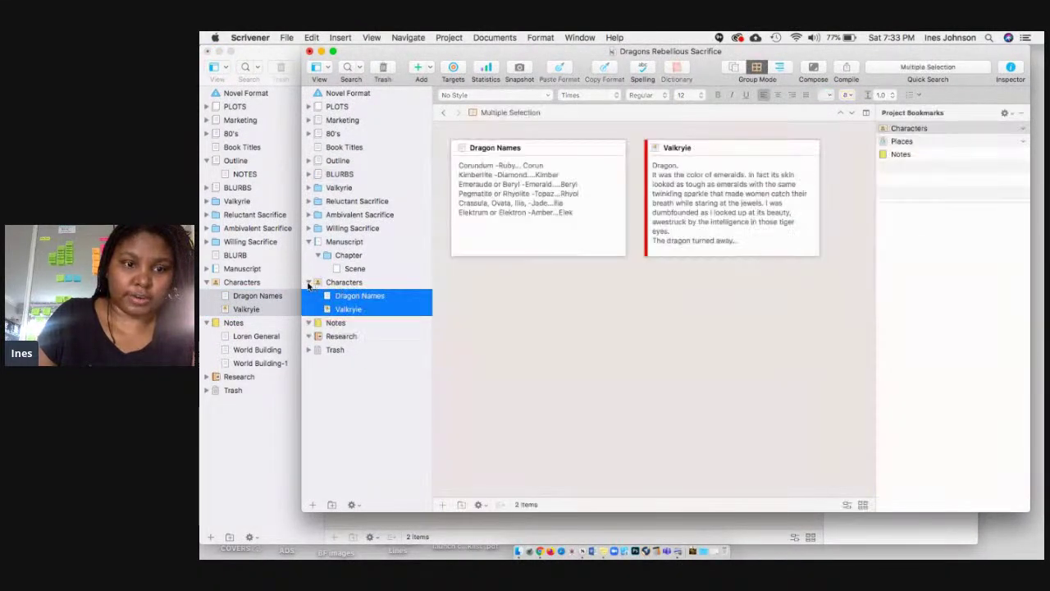
pyautogui.click(310, 282)
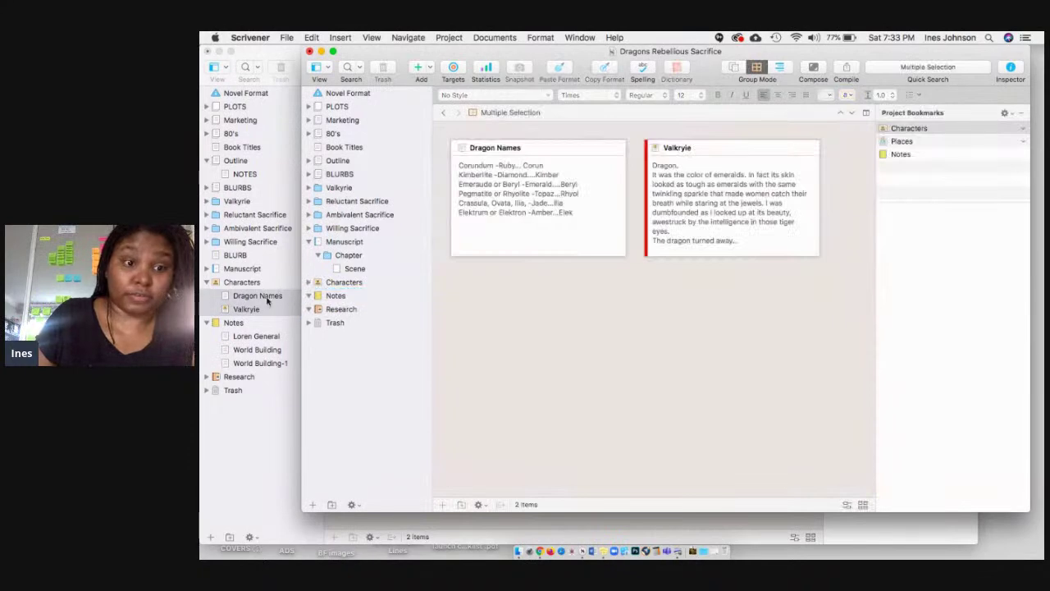
# Copy Loren General, World Building and World Building-1 from LAST DRAGONS SERIES into the Notes folder of Dragons Rebellious Sacrifice
pyautogui.click(240, 339)
pyautogui.click(239, 336)
pyautogui.keyDown('shift'); pyautogui.click(260, 366); pyautogui.keyUp('shift')
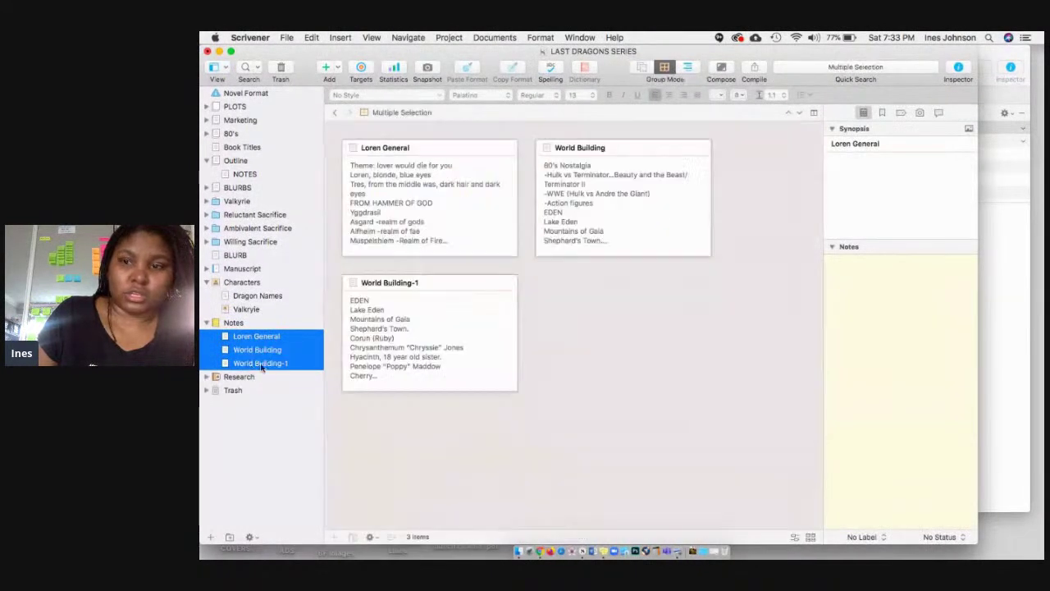
pyautogui.click(1005, 348)
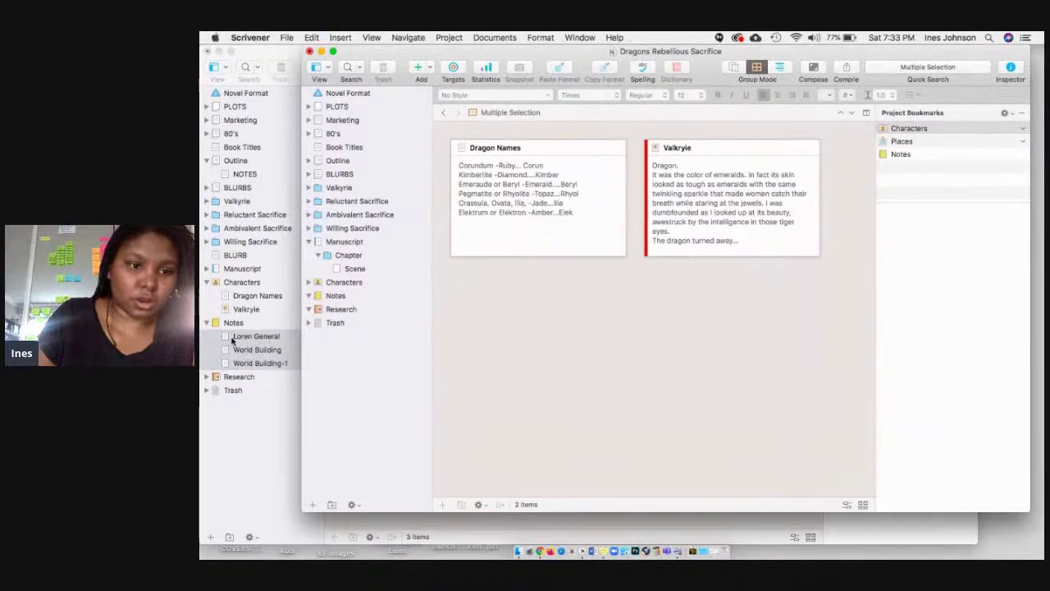
pyautogui.moveTo(227, 339); pyautogui.dragTo(336, 297)
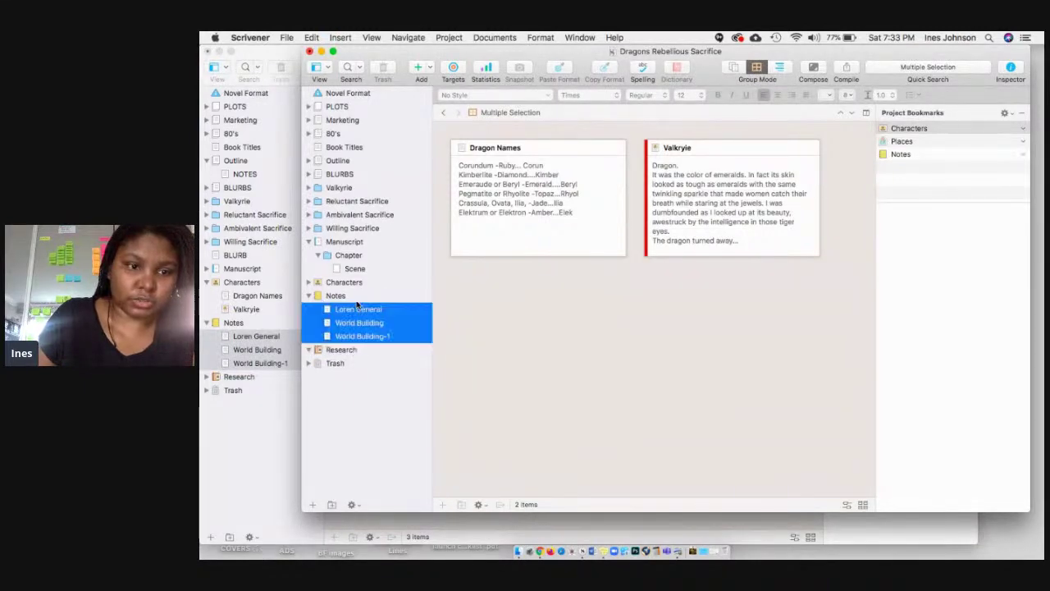
# Copy the Research folder from LAST DRAGONS SERIES into Research in Dragons Rebellious Sacrifice and look over the original folder's documents
pyautogui.click(261, 370)
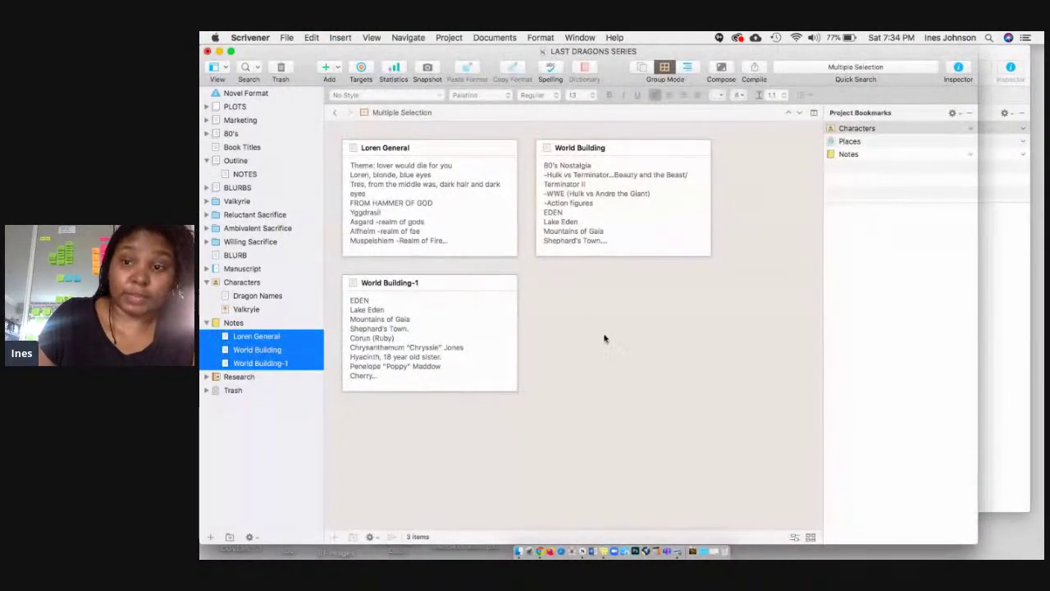
pyautogui.click(984, 300)
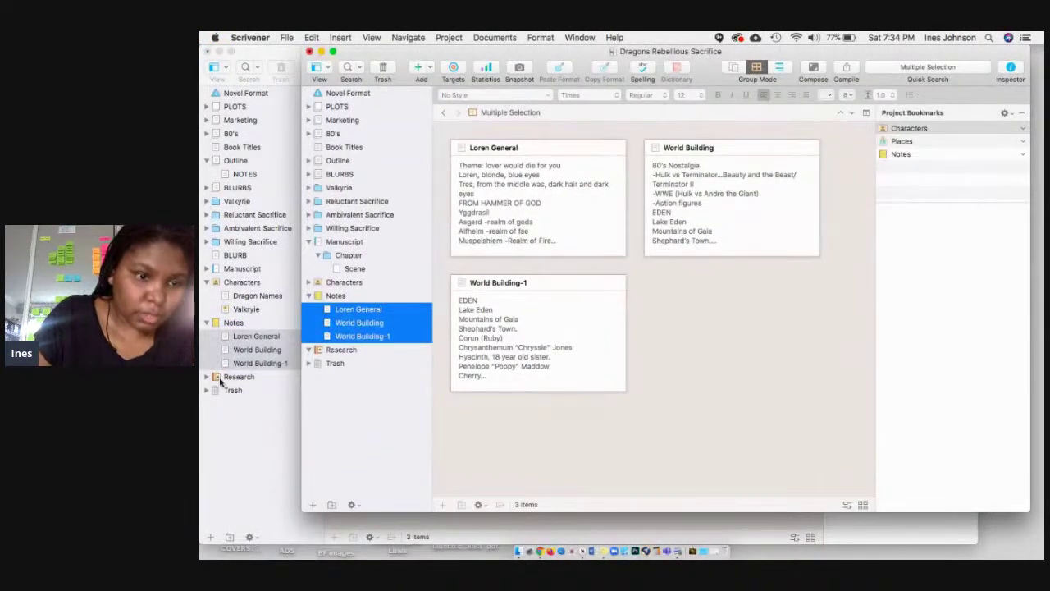
pyautogui.moveTo(216, 378); pyautogui.dragTo(328, 356)
pyautogui.click(249, 420)
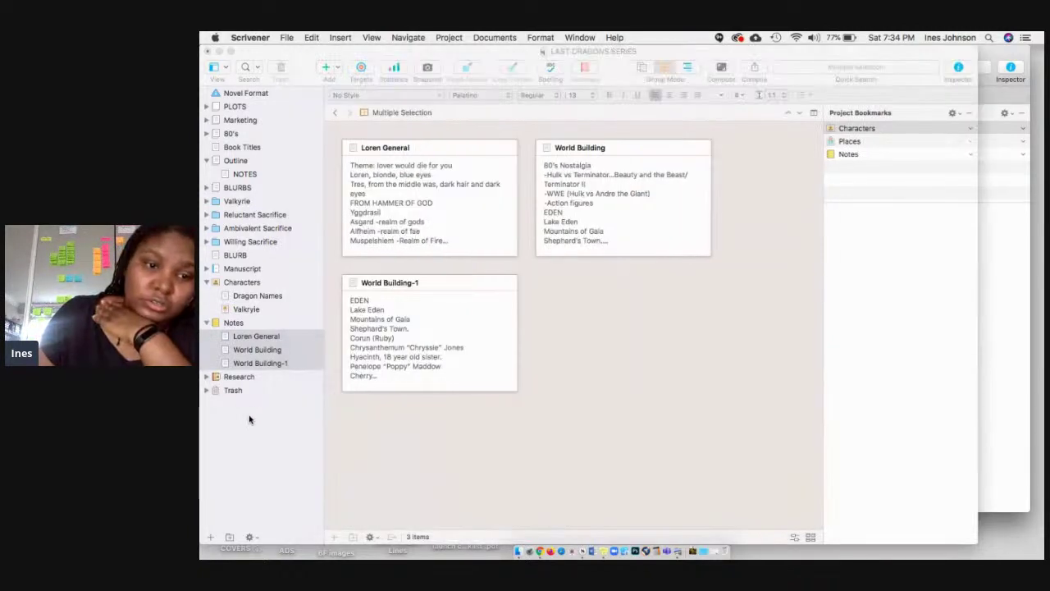
pyautogui.click(208, 377)
pyautogui.click(208, 377)
pyautogui.scroll(-6, 234, 378)
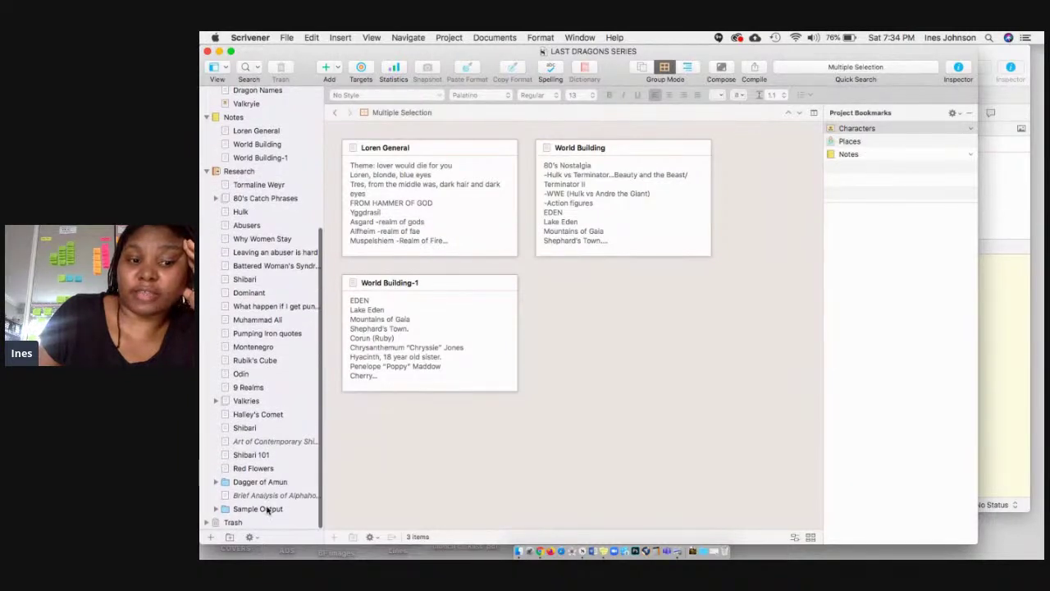
pyautogui.click(207, 171)
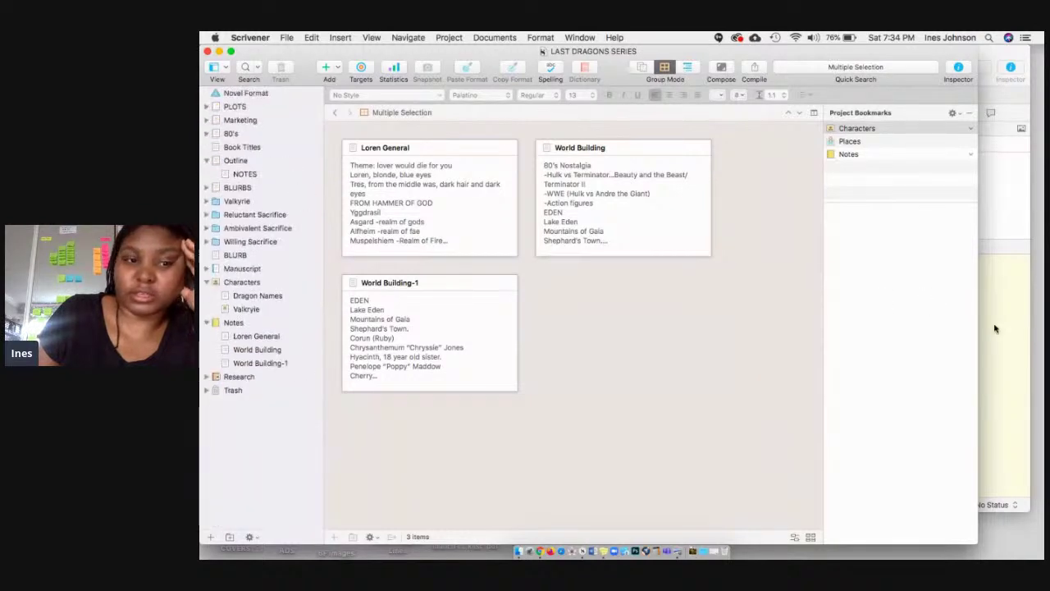
# Rename the Research subfolder copied into Dragons Rebellious Sacrifice as Last Dragons and leave it collapsed
pyautogui.click(995, 328)
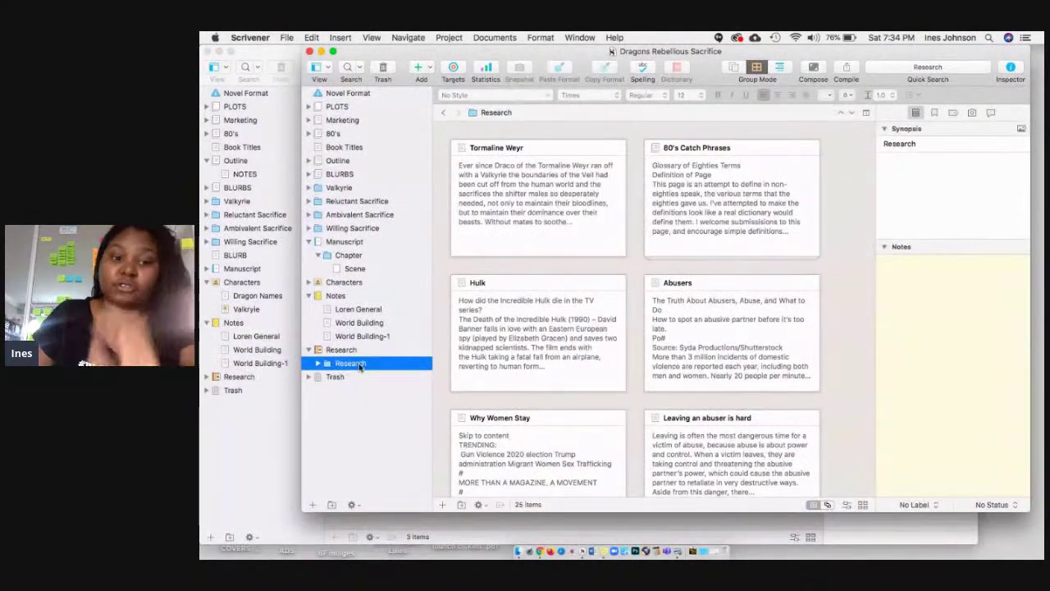
pyautogui.click(358, 367)
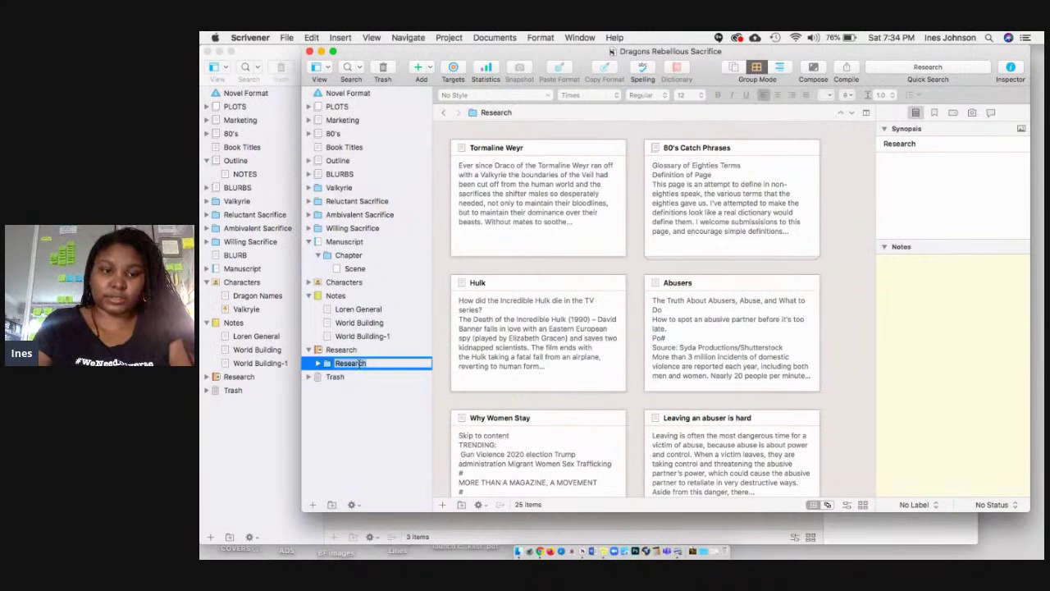
pyautogui.write('Last D')
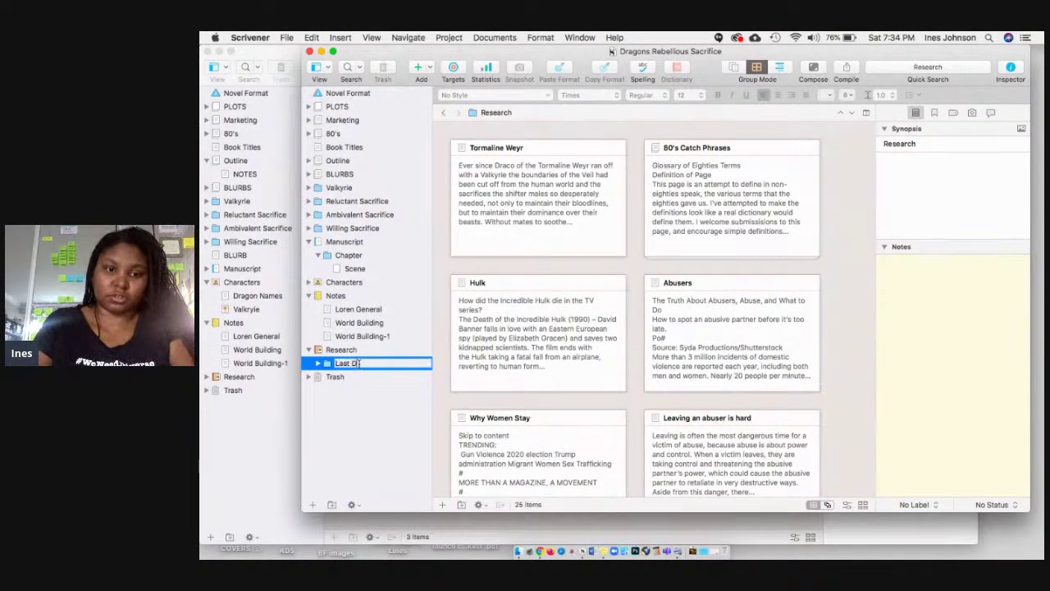
pyautogui.press('Return')
pyautogui.click(319, 363)
pyautogui.click(318, 364)
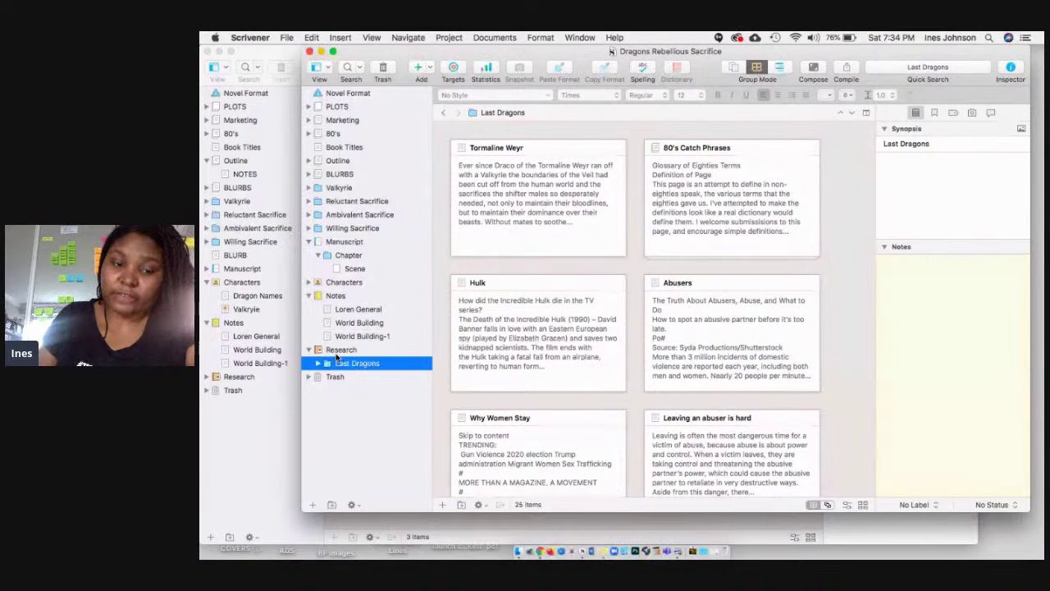
# Add a document named New Document under Research and enter the line "And start to type" in it
pyautogui.click(336, 355)
pyautogui.press('super+n')
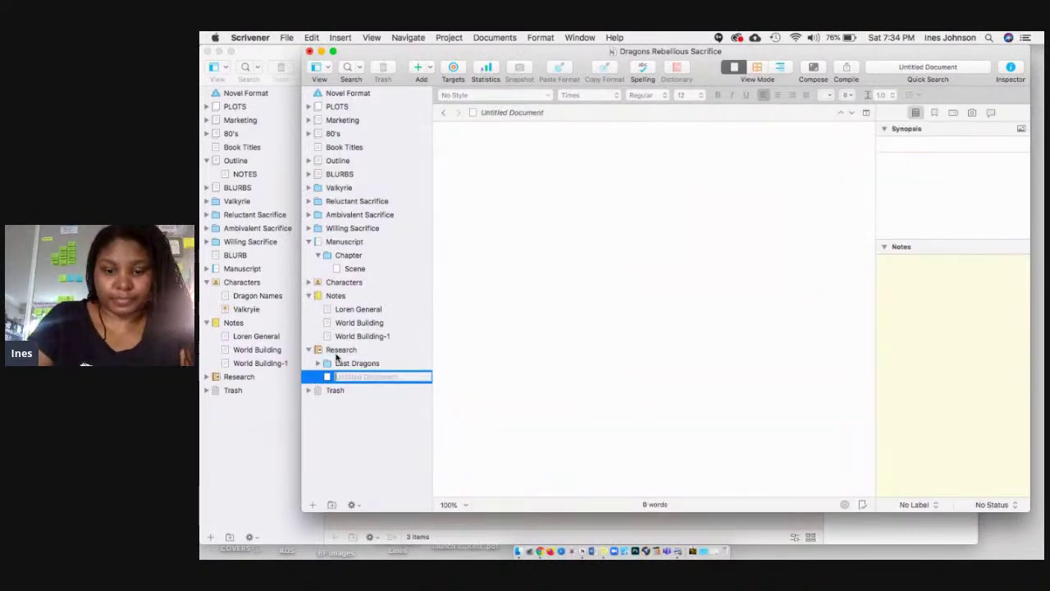
pyautogui.write('New Docu')
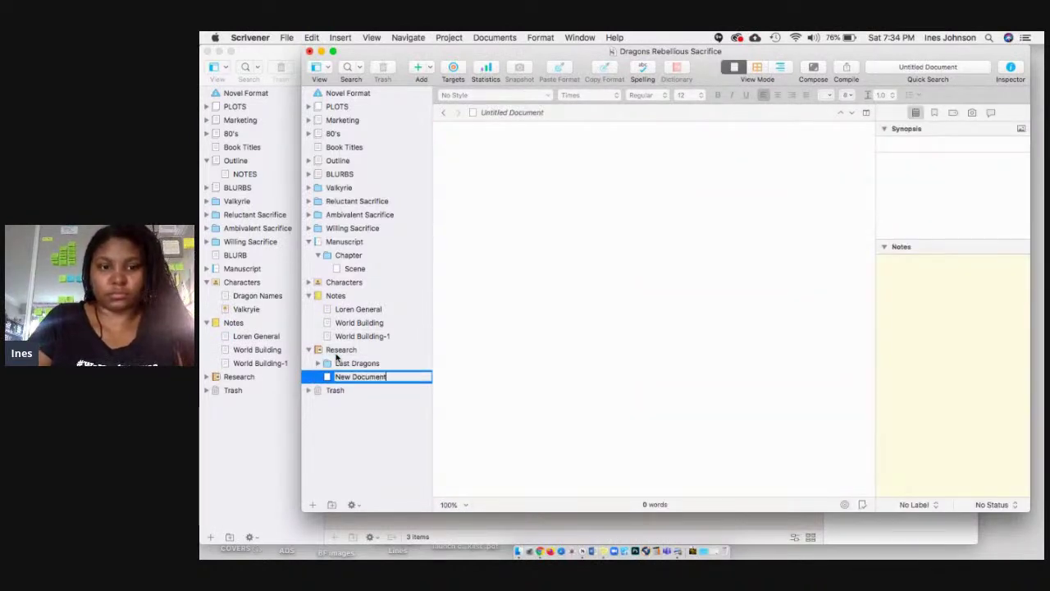
pyautogui.press('Return')
pyautogui.click(591, 298)
pyautogui.write('s')
pyautogui.write('nd start')
pyautogui.write(' to type')
pyautogui.press('Return')
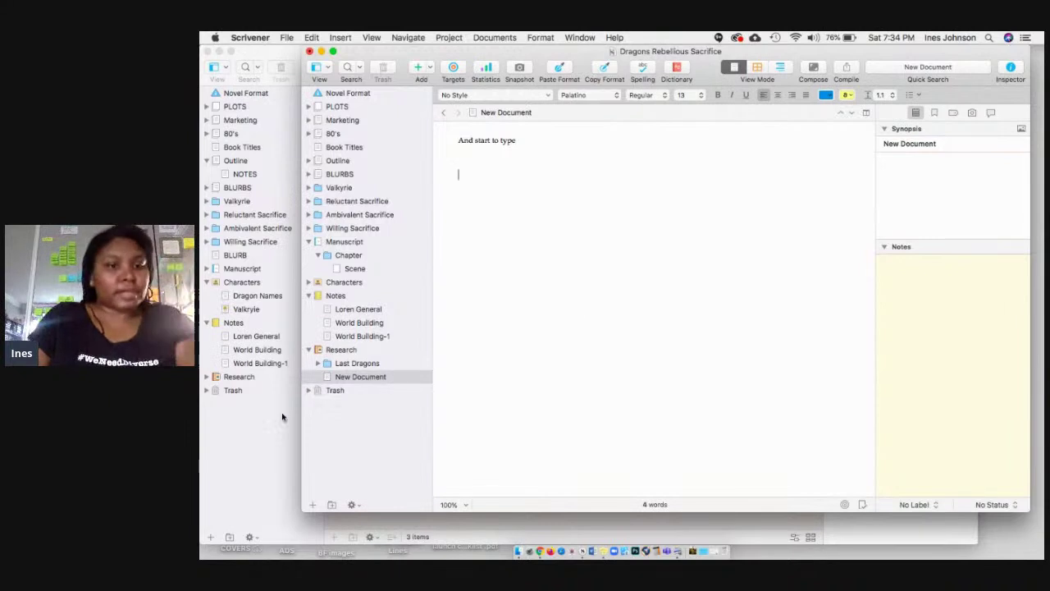
# Close the LAST DRAGONS SERIES project, then reposition and enlarge the Dragons Rebellious Sacrifice window
pyautogui.click(271, 424)
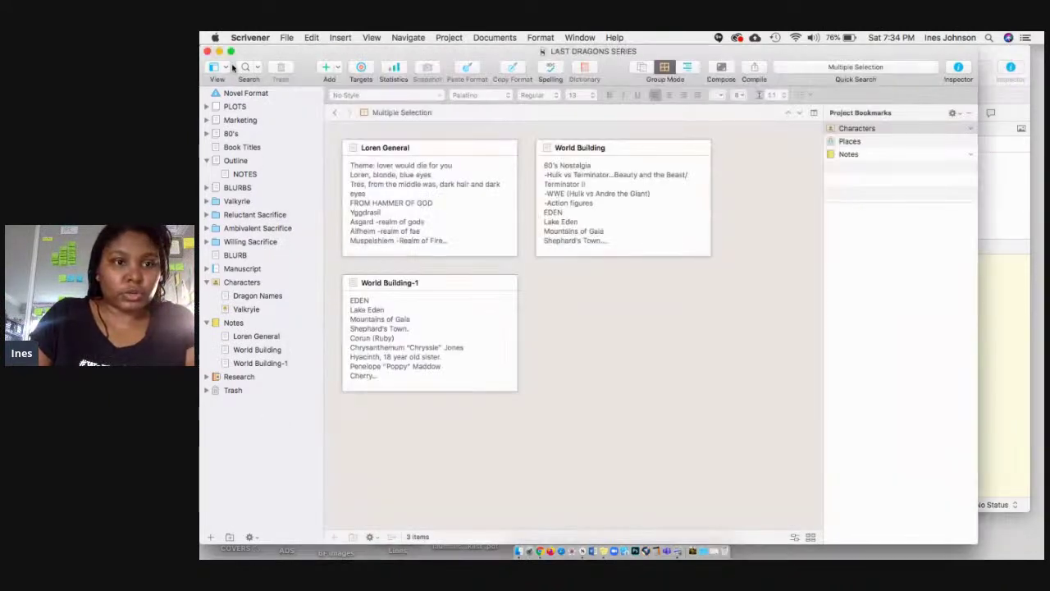
pyautogui.click(207, 51)
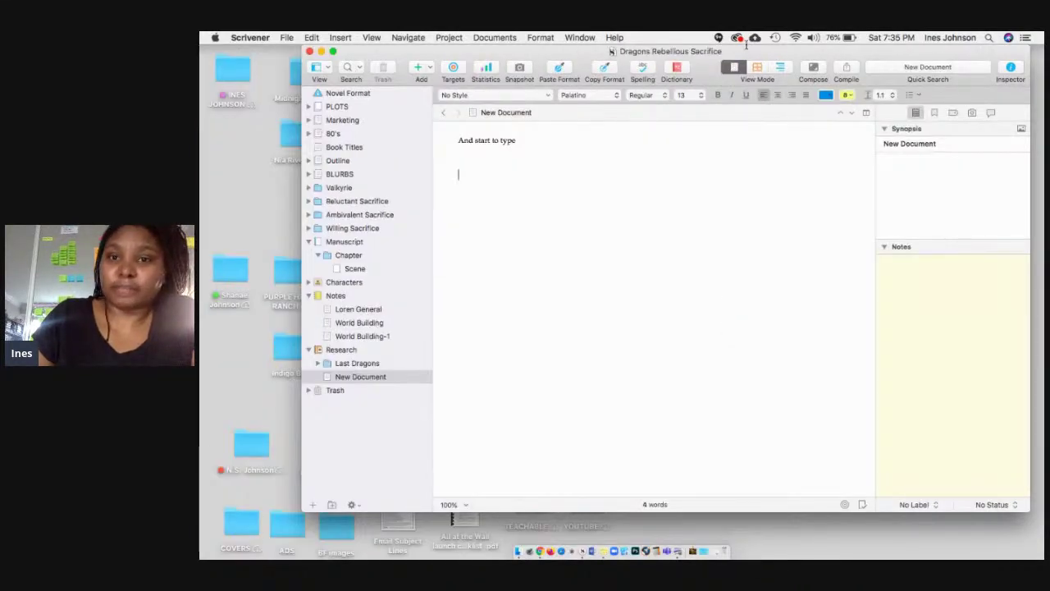
pyautogui.moveTo(761, 50); pyautogui.dragTo(684, 42)
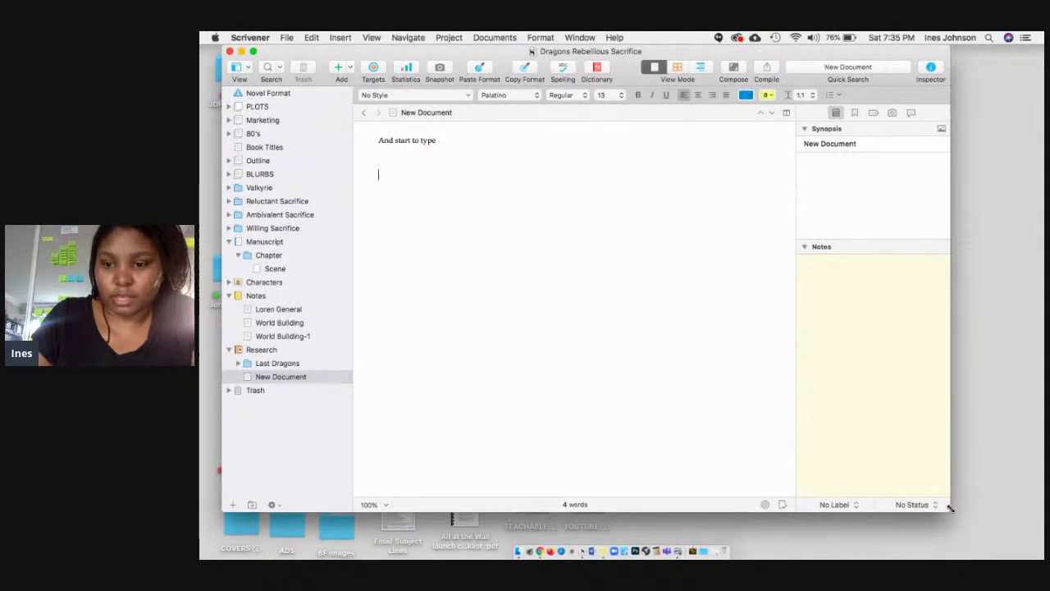
pyautogui.moveTo(949, 510); pyautogui.dragTo(1038, 553)
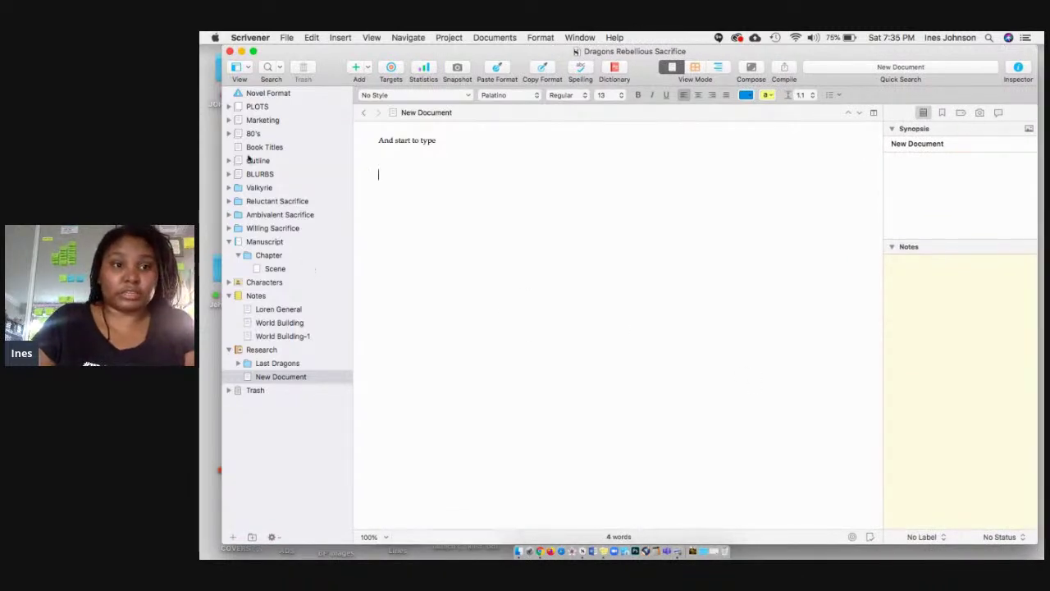
# Look through the Marketing document's text and the list of its subdocuments
pyautogui.click(252, 122)
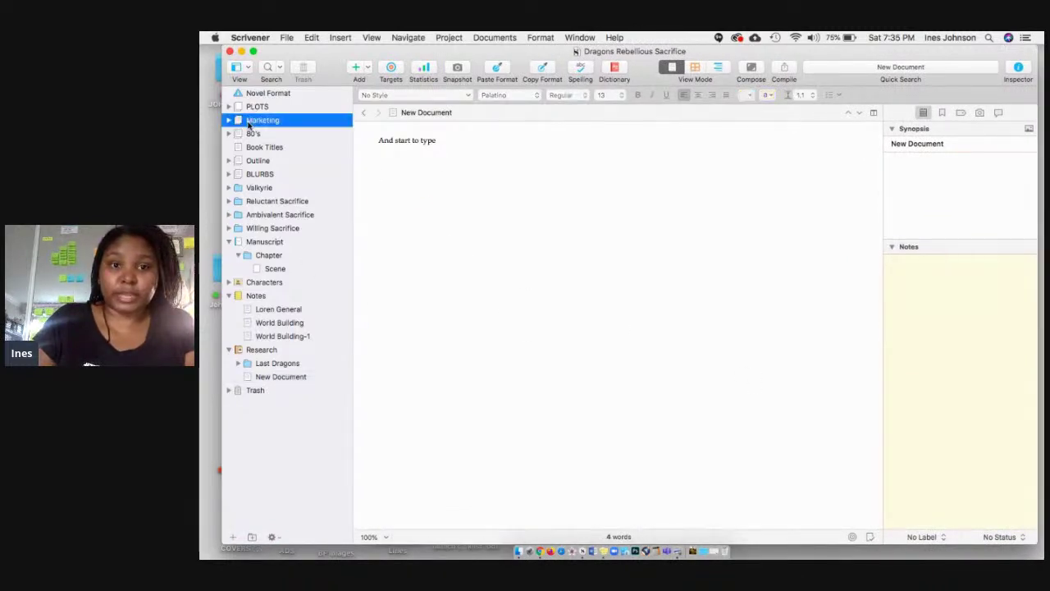
pyautogui.scroll(-5, 420, 302)
pyautogui.scroll(5, 420, 302)
pyautogui.scroll(-4, 420, 302)
pyautogui.click(229, 121)
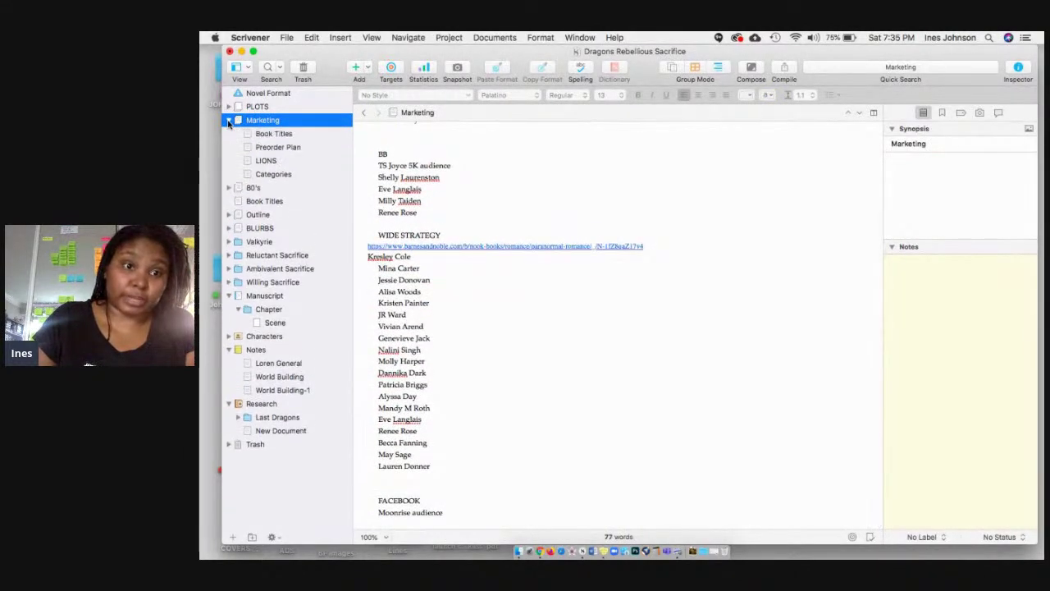
pyautogui.click(229, 121)
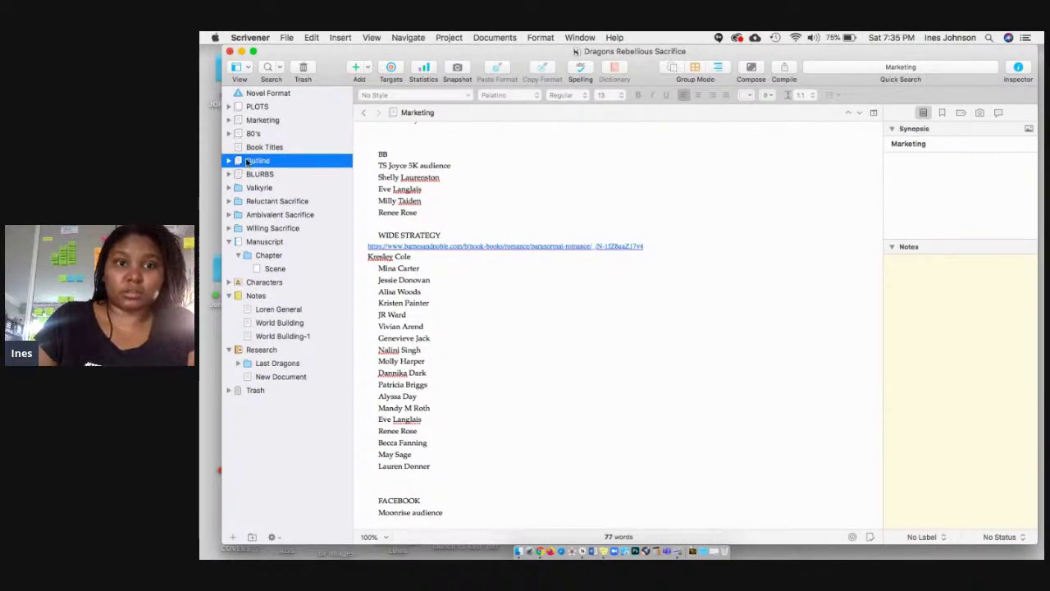
# Move all text from the Outline document into a new document named Book 2 Outline beneath it, leaving Outline empty
pyautogui.click(247, 163)
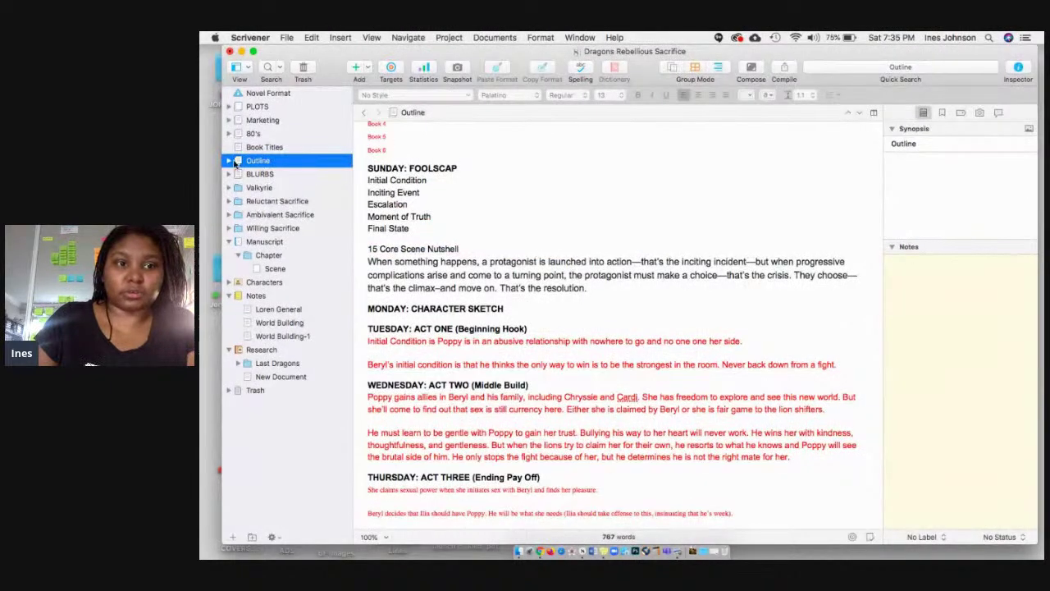
pyautogui.click(230, 161)
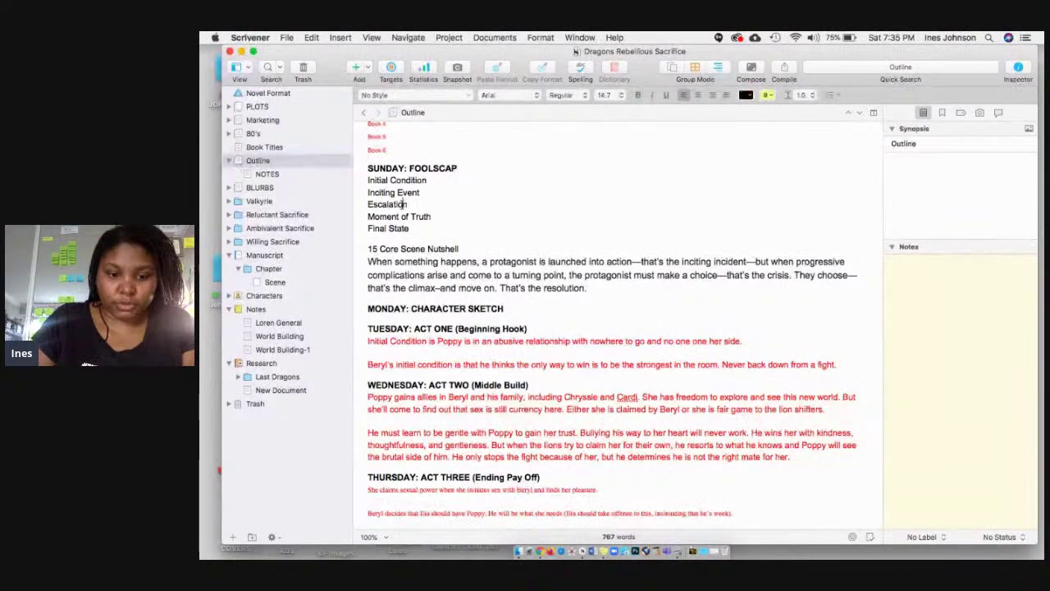
pyautogui.press('super+a')
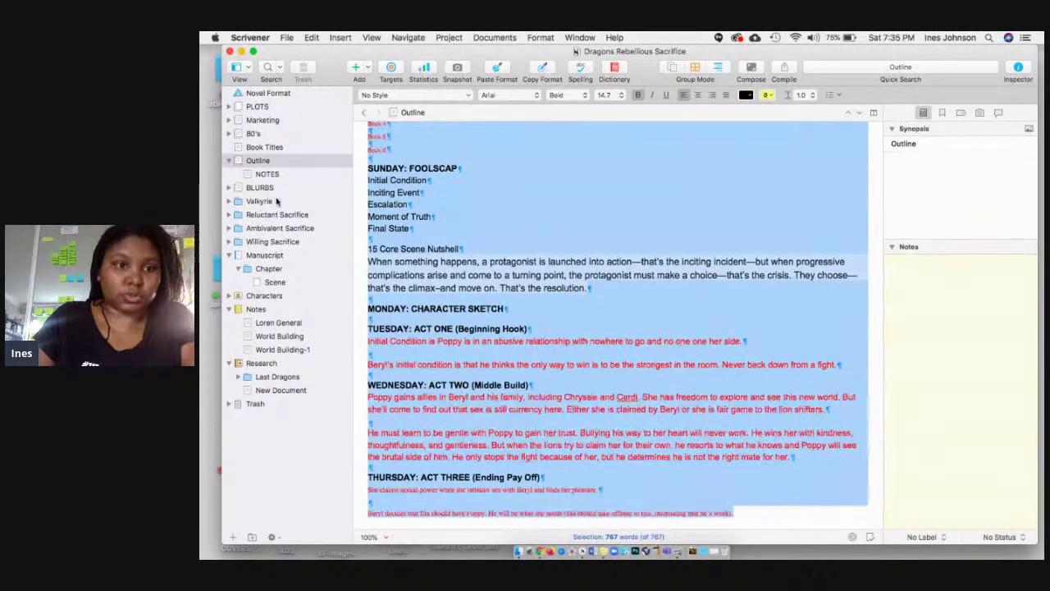
pyautogui.press('super+x')
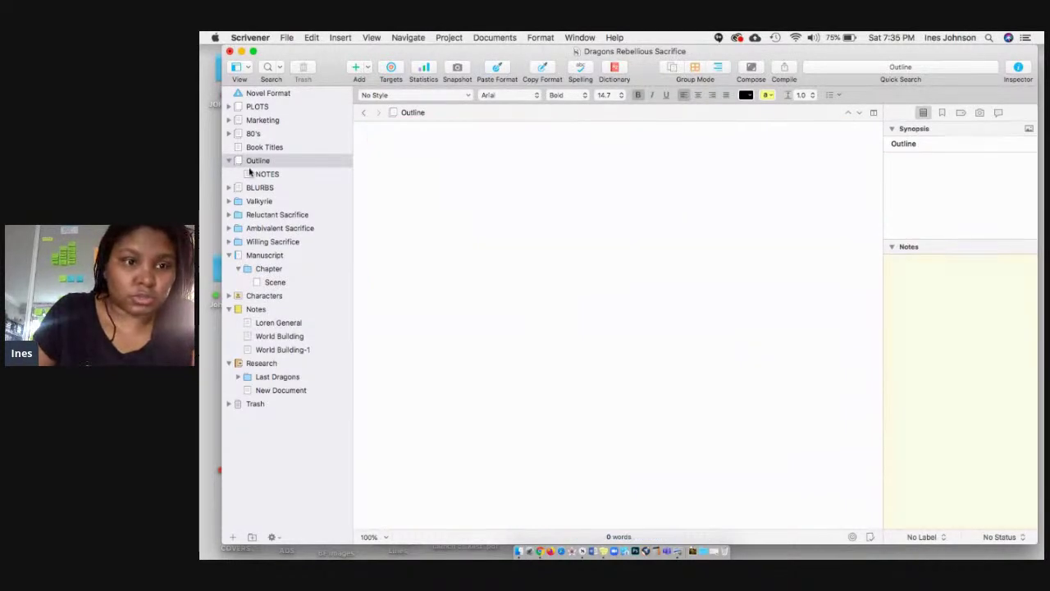
pyautogui.click(250, 174)
pyautogui.press('super+n')
pyautogui.write('Book 2 Ou')
pyautogui.press('Return')
pyautogui.click(433, 211)
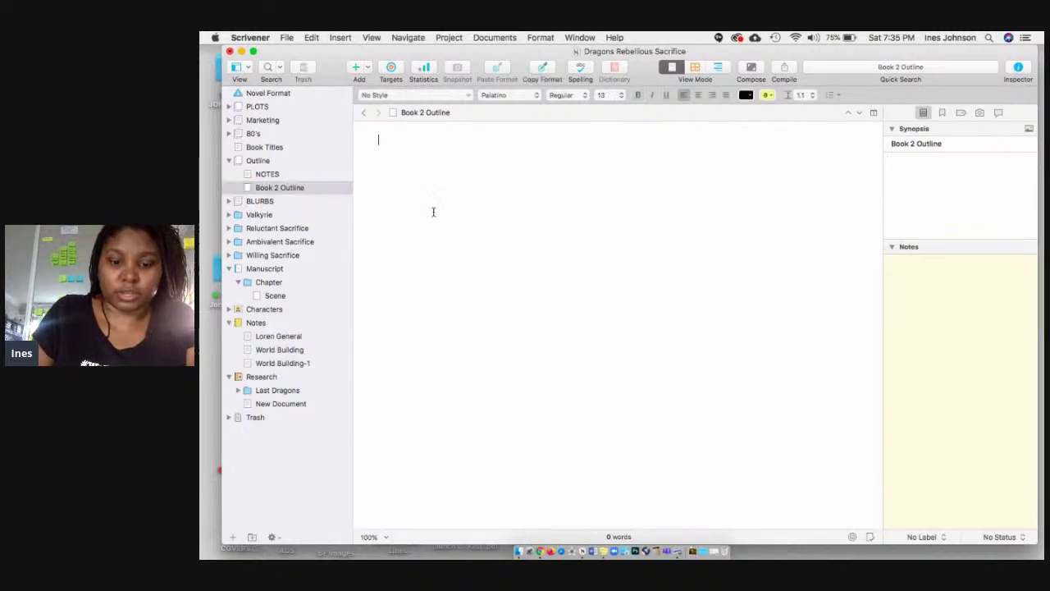
pyautogui.press('super+v')
# Rename the emptied Outline document as Rebilious Outline and collapse it
pyautogui.click(257, 161)
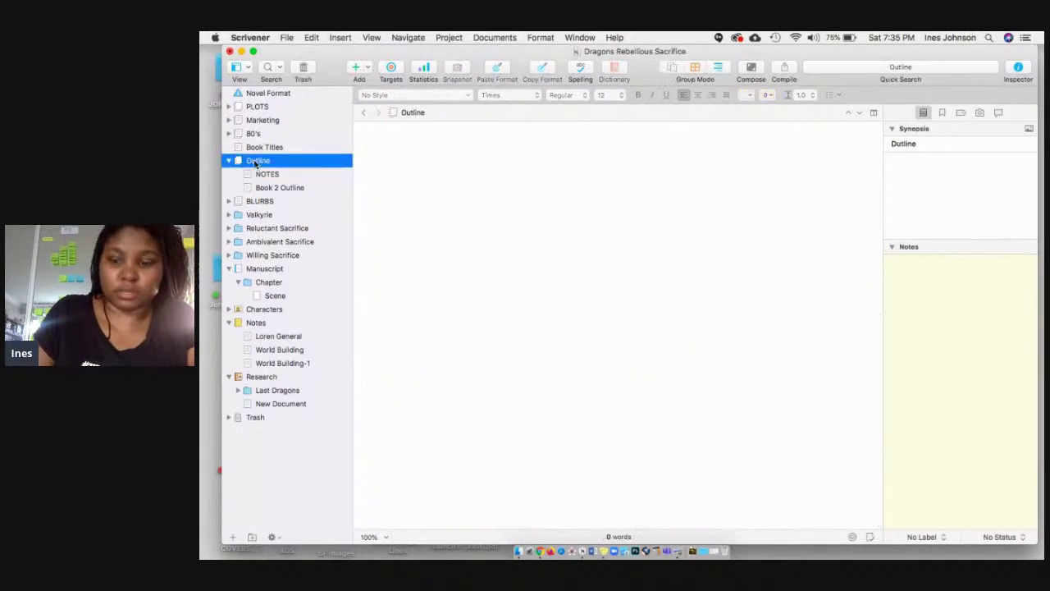
pyautogui.click(255, 161)
pyautogui.write('Rebellious')
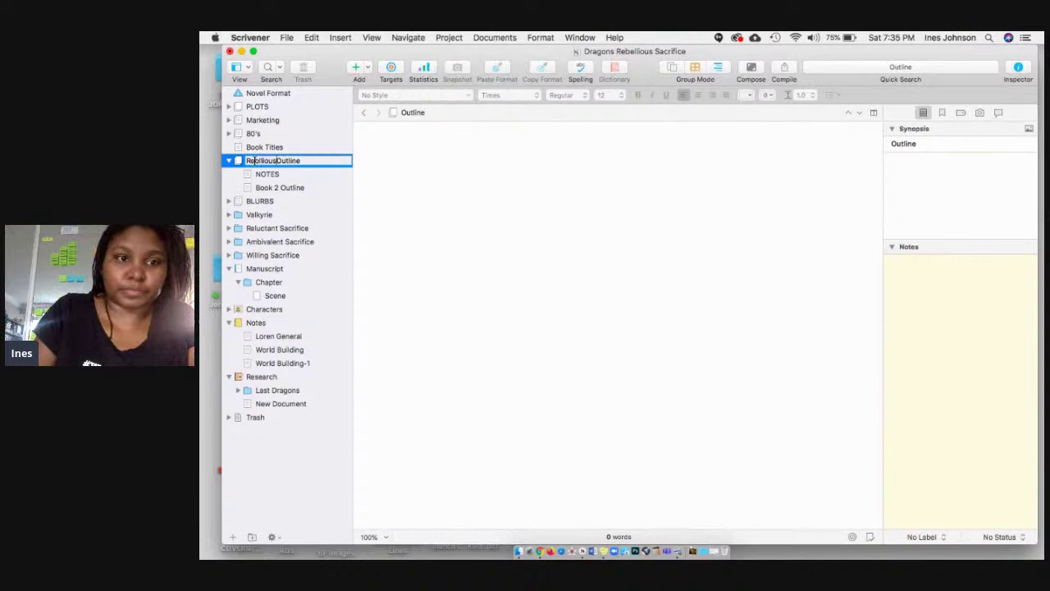
pyautogui.press('Return')
pyautogui.click(228, 161)
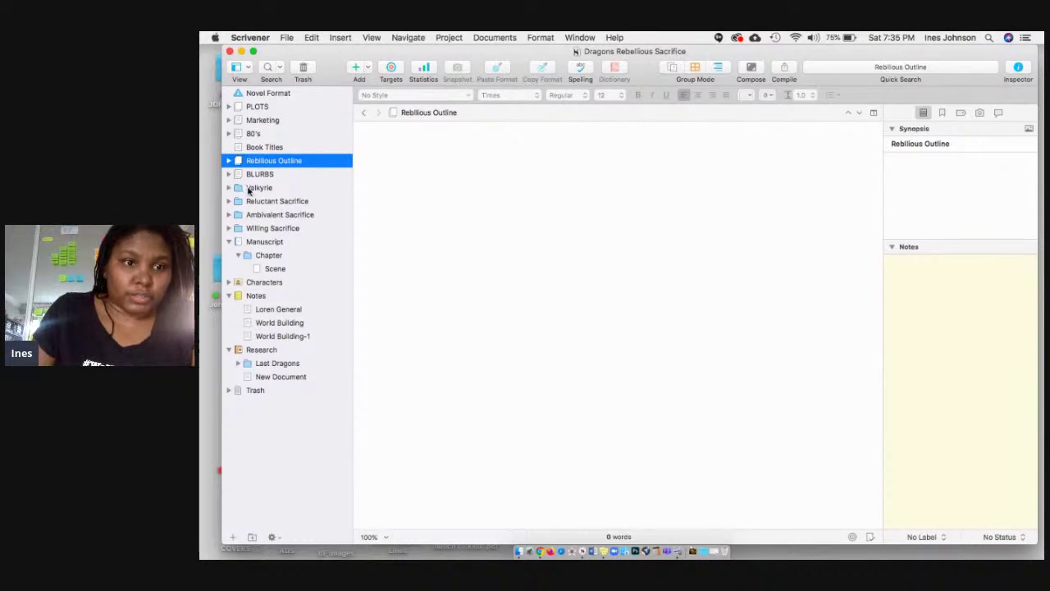
# Move the Valkyrie, Reluctant Sacrifice, Ambivalent Sacrifice and Willing Sacrifice folders into Notes and check the contents of the first two
pyautogui.click(251, 189)
pyautogui.keyDown('shift'); pyautogui.click(239, 228); pyautogui.keyUp('shift')
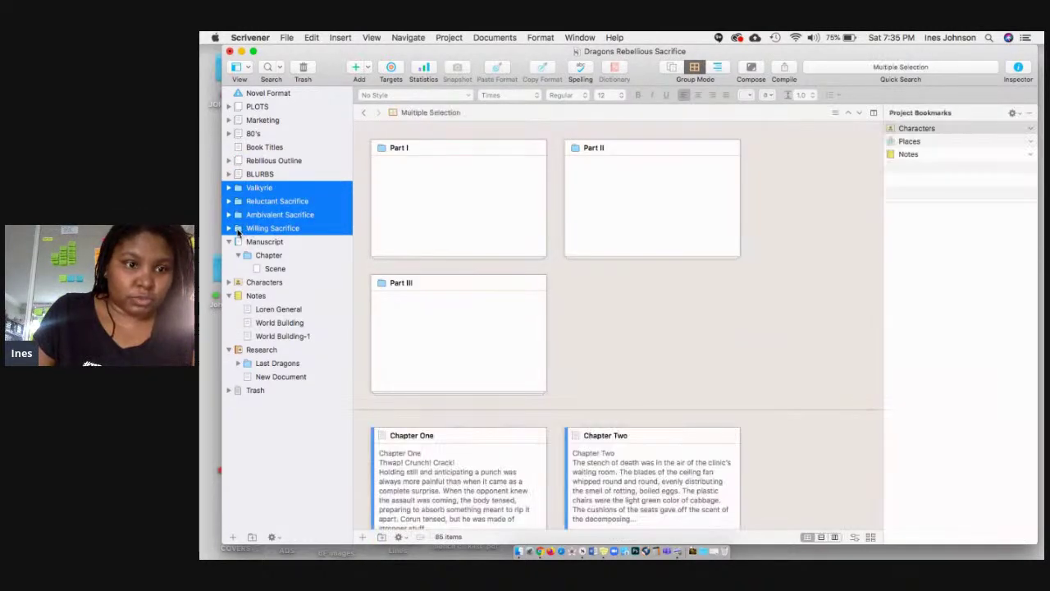
pyautogui.moveTo(238, 234); pyautogui.dragTo(250, 349)
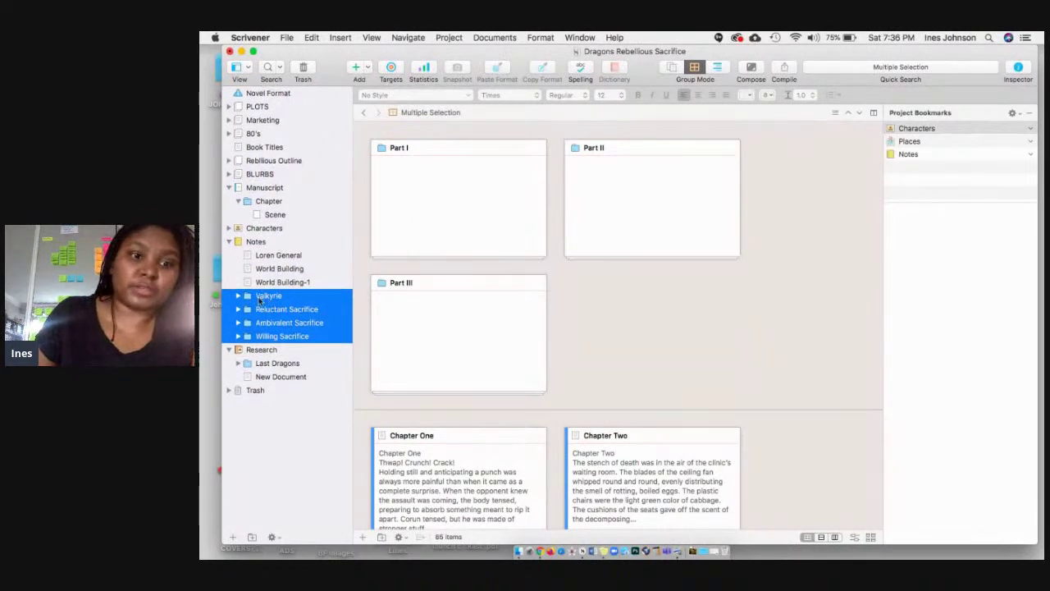
pyautogui.click(238, 295)
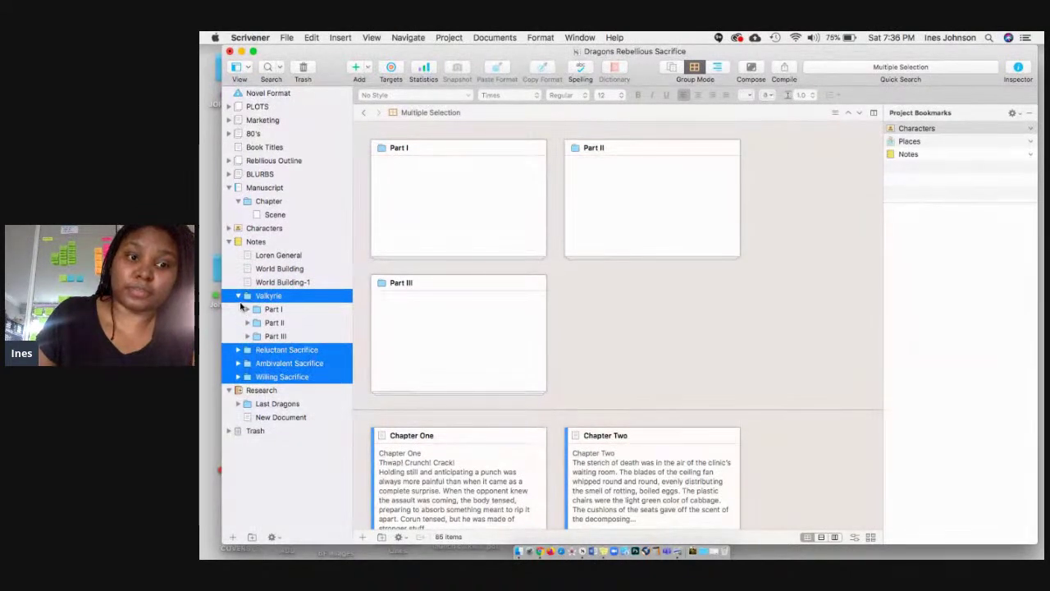
pyautogui.click(238, 296)
pyautogui.click(238, 308)
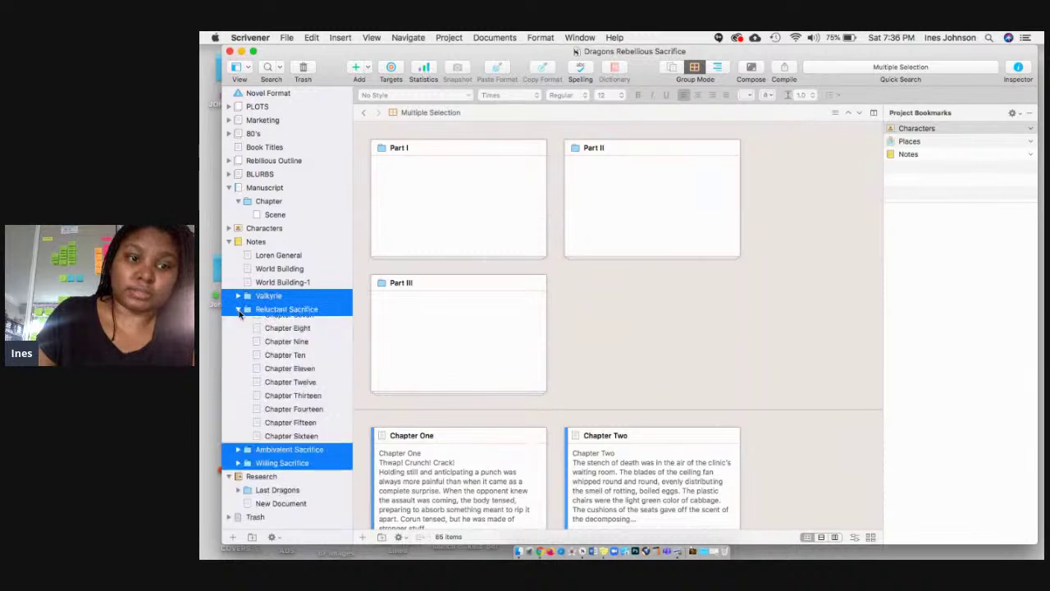
pyautogui.scroll(-5, 271, 347)
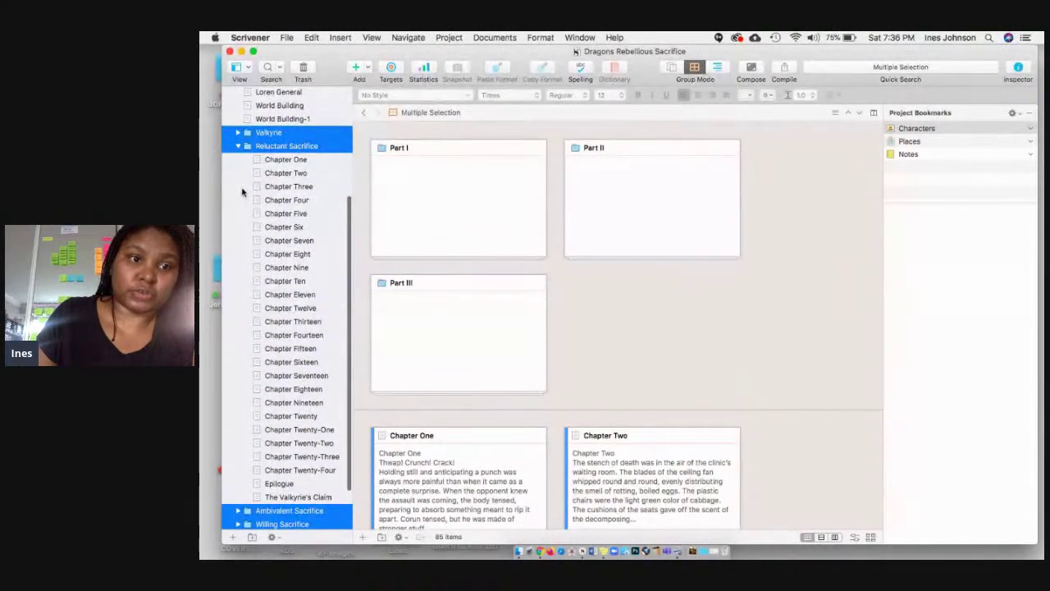
pyautogui.click(238, 146)
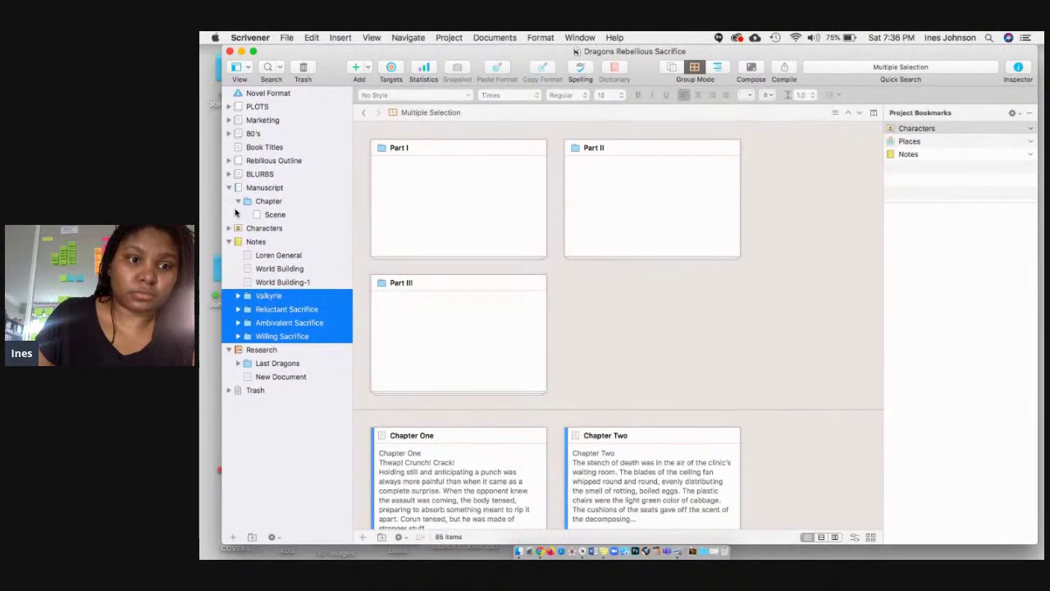
# Collapse Research and read through the Loren General, World Building and World Building-1 documents in Notes
pyautogui.click(269, 203)
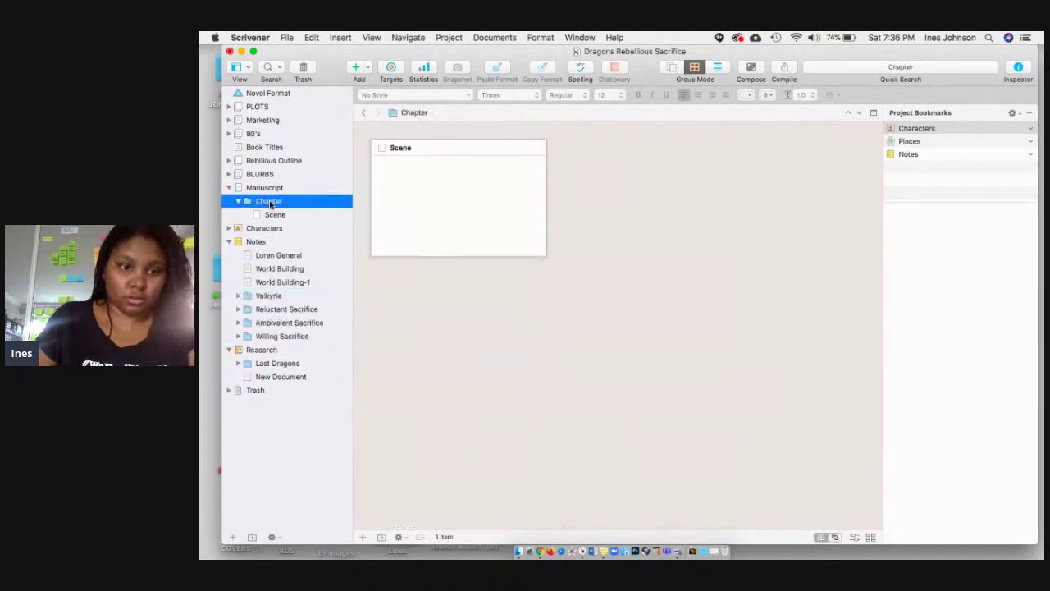
pyautogui.click(230, 350)
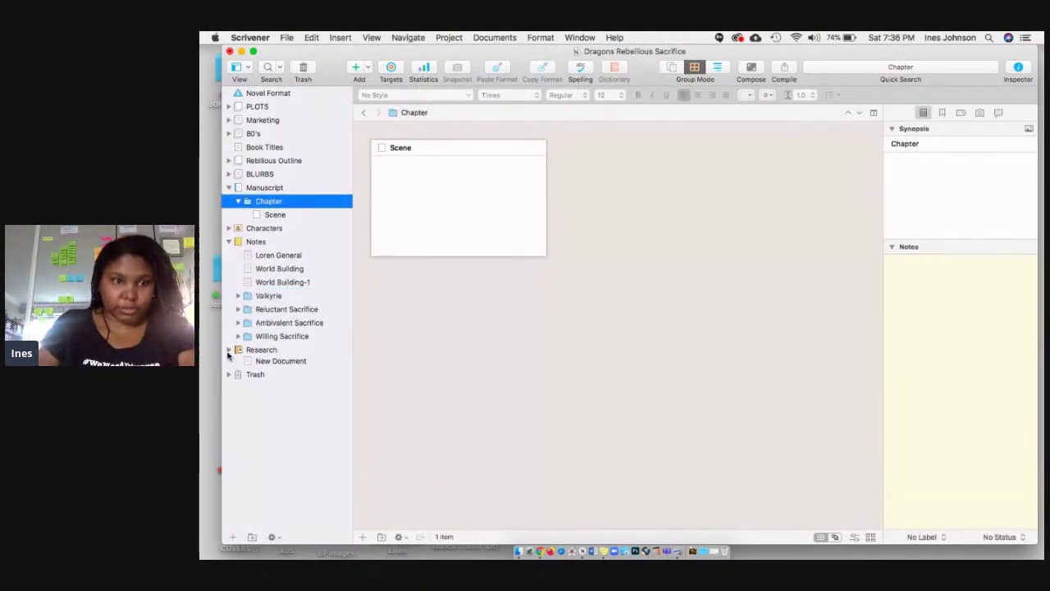
pyautogui.click(276, 257)
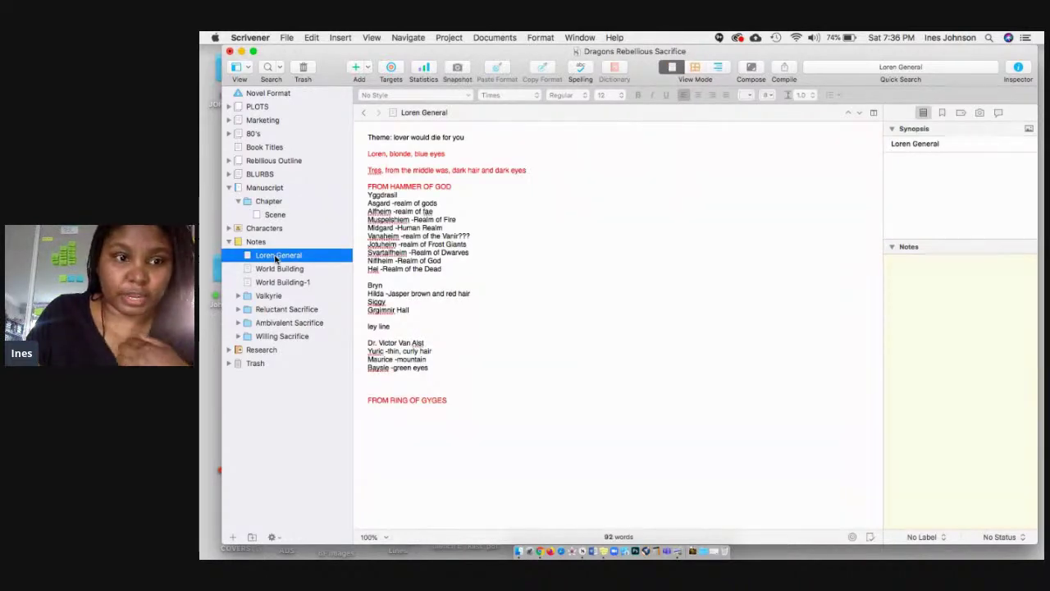
pyautogui.click(278, 270)
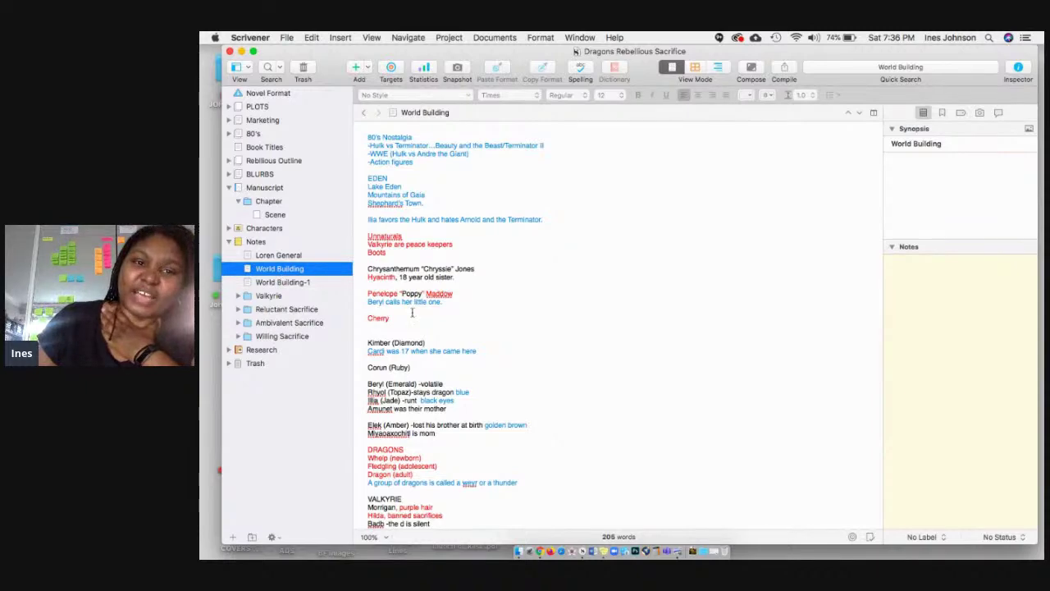
pyautogui.scroll(-5, 415, 314)
pyautogui.scroll(5, 415, 313)
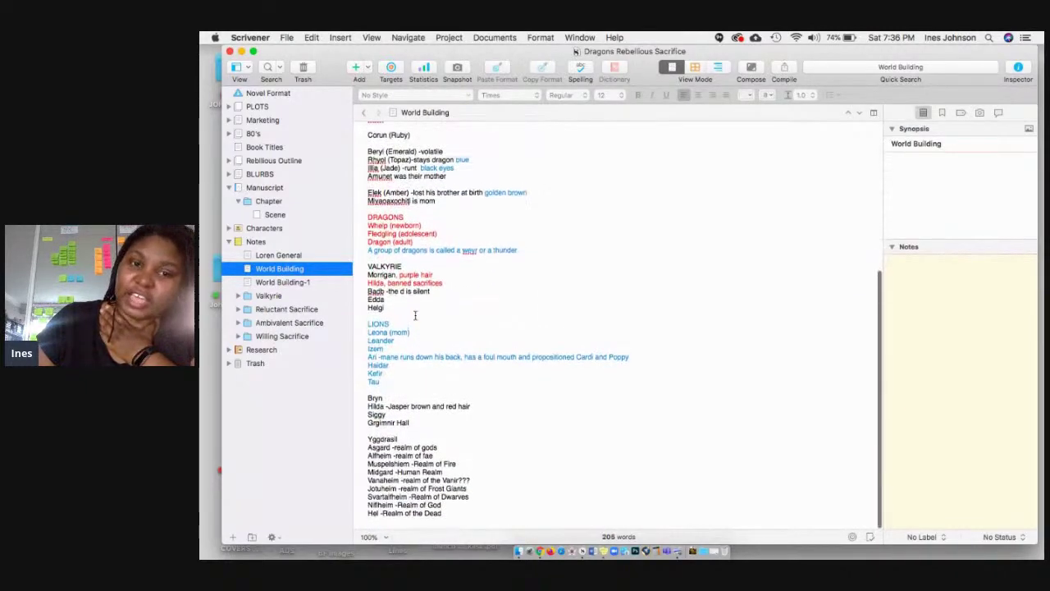
pyautogui.click(282, 282)
pyautogui.scroll(3, 419, 242)
pyautogui.scroll(-3, 419, 243)
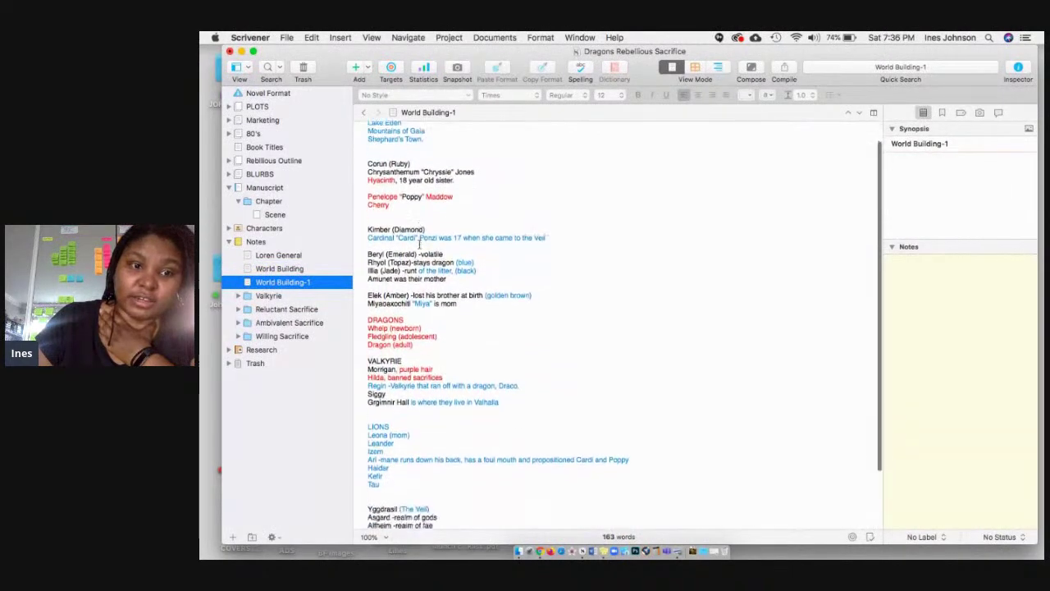
pyautogui.click(279, 269)
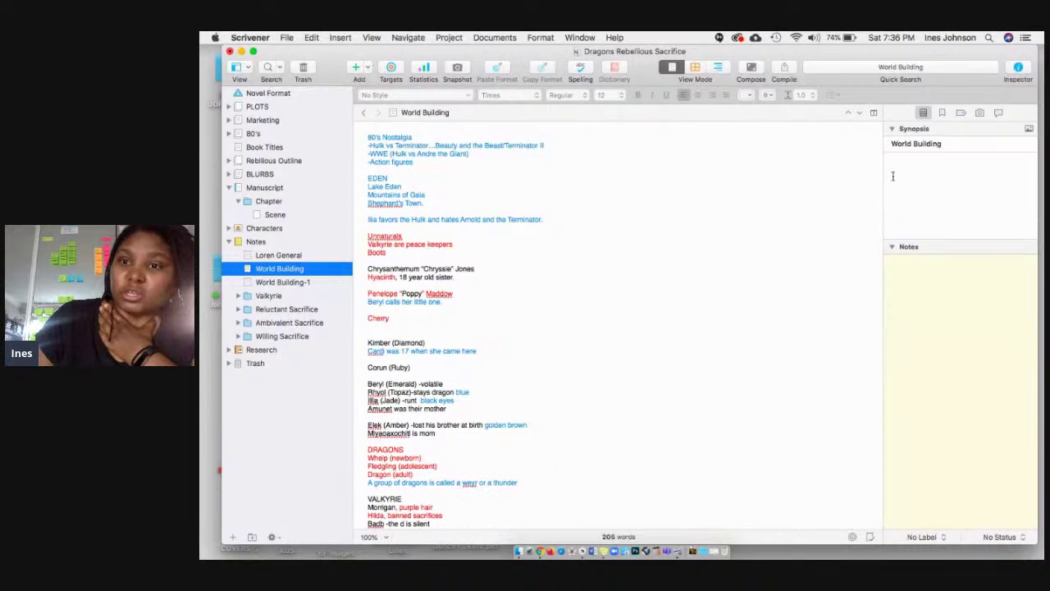
# Rename the World Building document in Notes as Last Dragons World Building
pyautogui.doubleClick(280, 269)
pyautogui.click(256, 269)
pyautogui.write('Last Dragons')
pyautogui.press('Return')
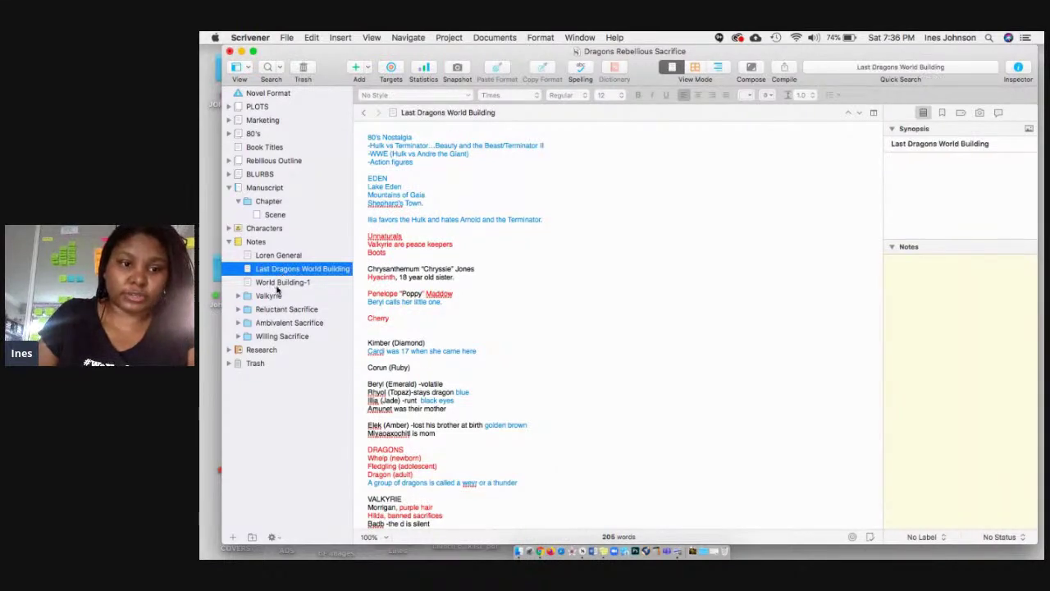
# Rename World Building-1 as Knights Caerloen World Building and move Loren General below Last Dragons World Building
pyautogui.click(279, 282)
pyautogui.click(279, 283)
pyautogui.press('Left')
pyautogui.write('Knights Caerleon')
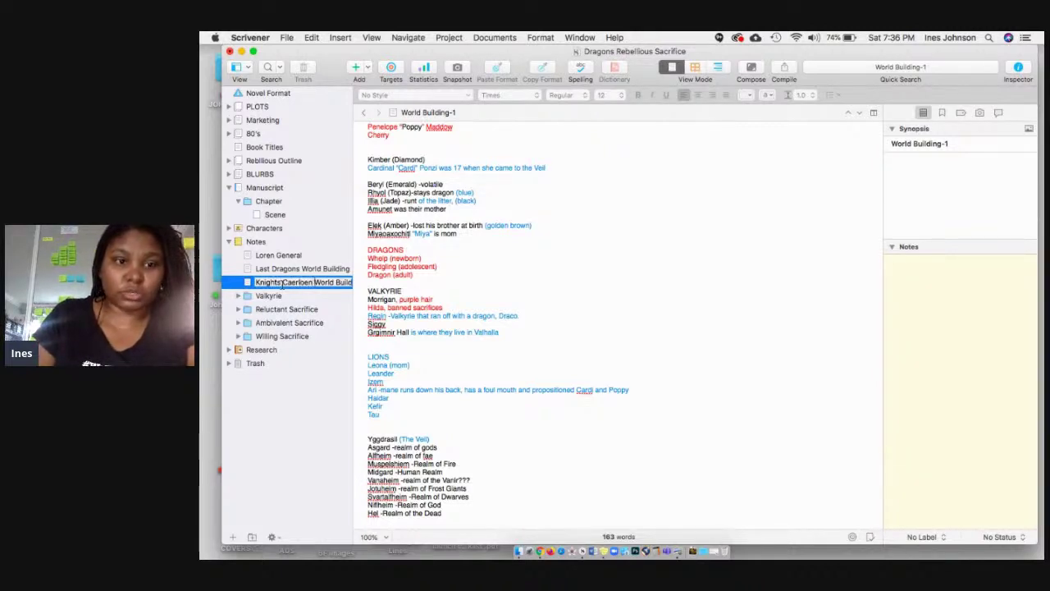
pyautogui.press('Return')
pyautogui.moveTo(248, 257); pyautogui.dragTo(261, 276)
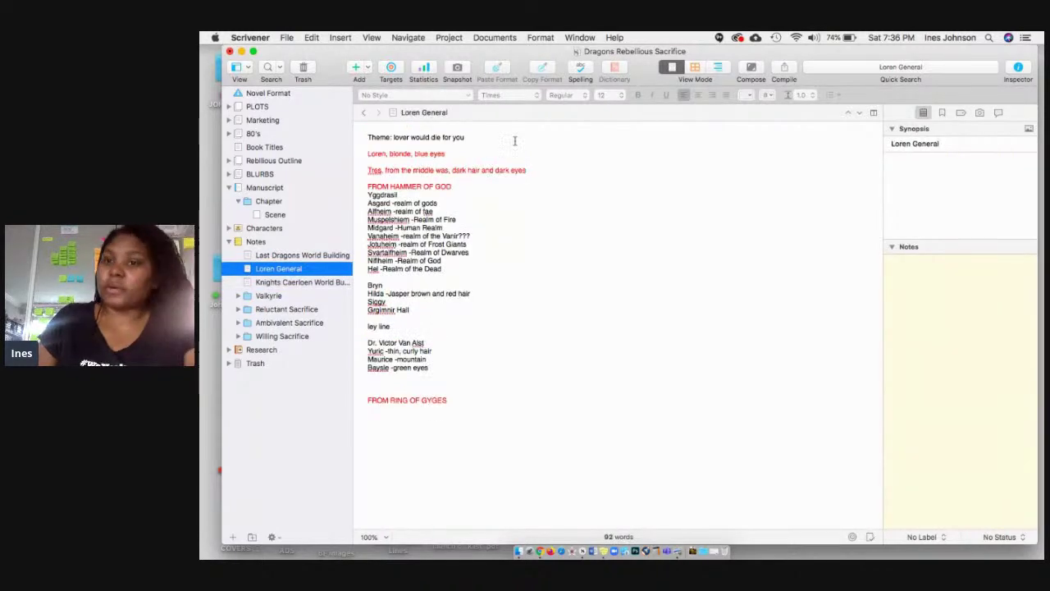
# Show the project bookmarks in the inspector and add the Last Dragons World Building note as an internal bookmark
pyautogui.click(952, 312)
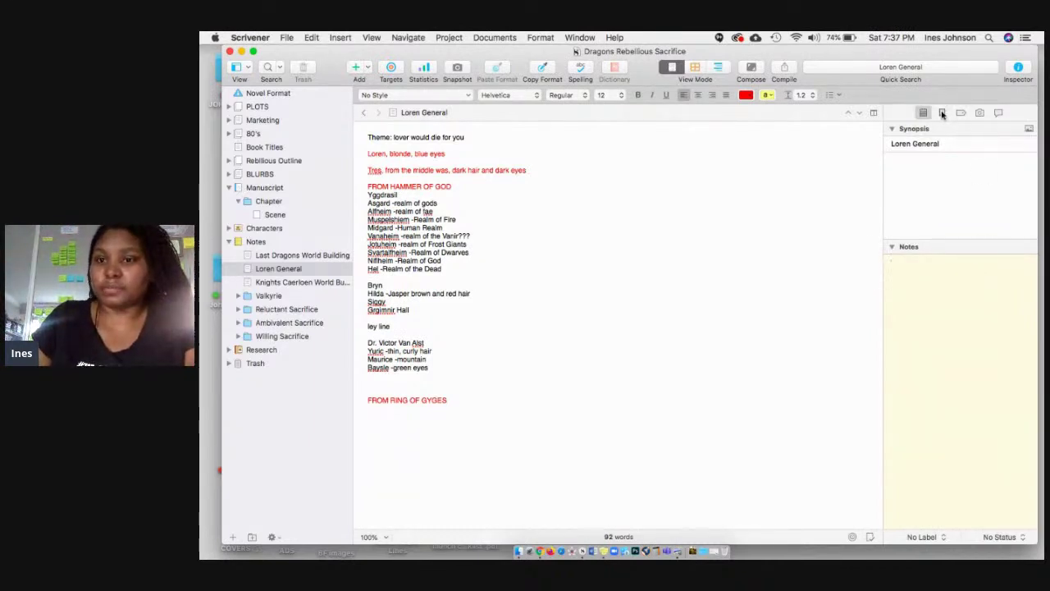
pyautogui.click(942, 114)
pyautogui.click(1019, 141)
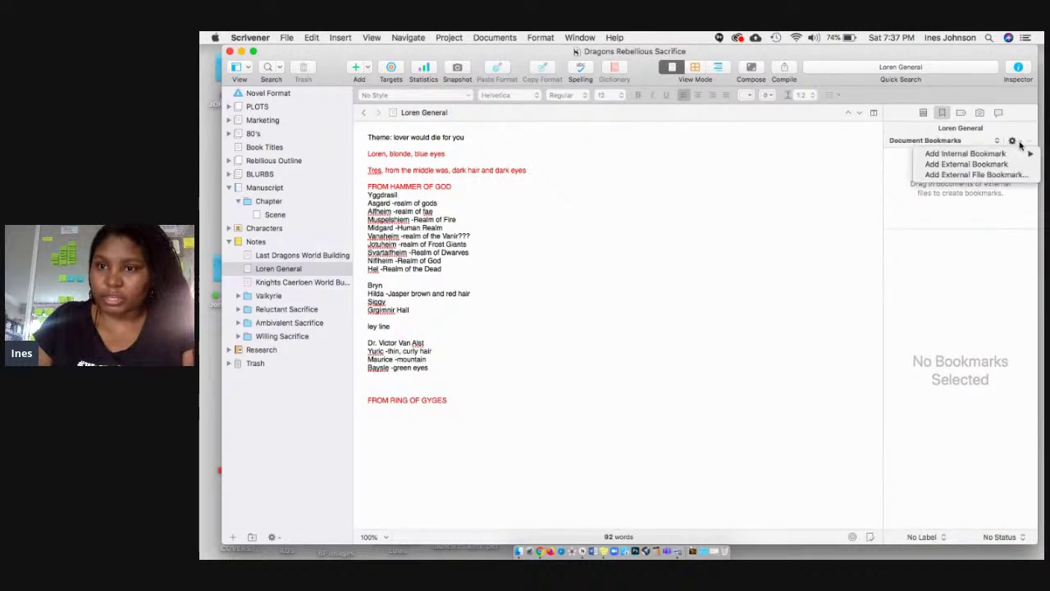
pyautogui.click(1009, 141)
pyautogui.click(997, 141)
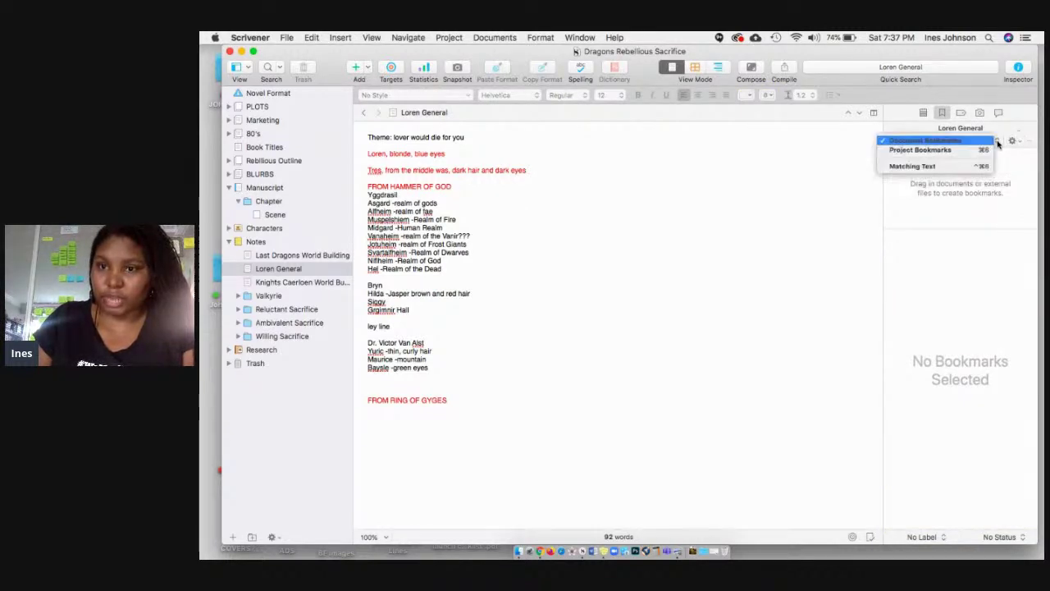
pyautogui.click(981, 151)
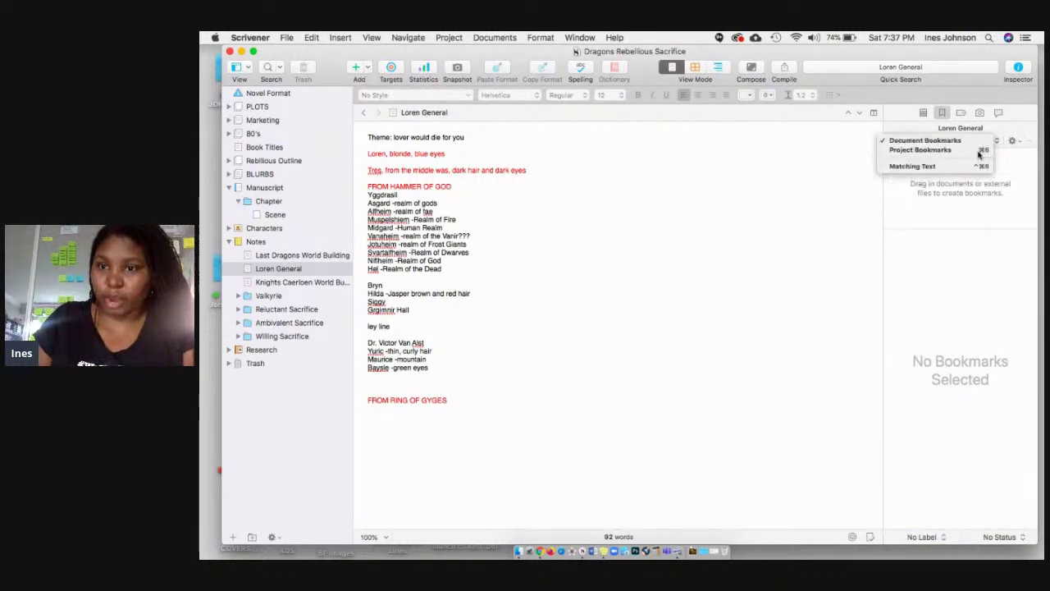
pyautogui.click(1020, 142)
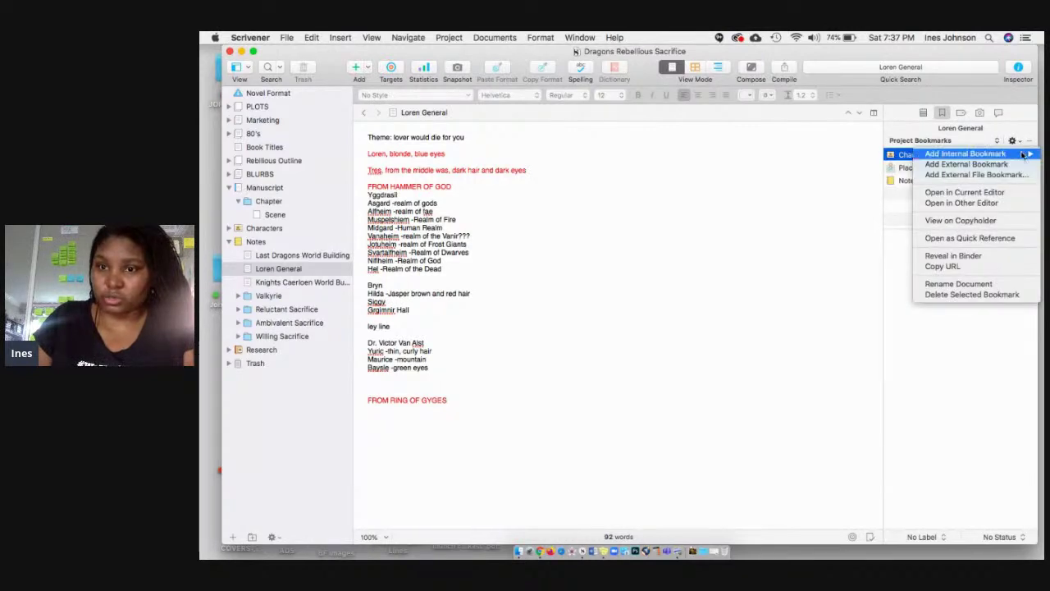
pyautogui.moveTo(1027, 155)
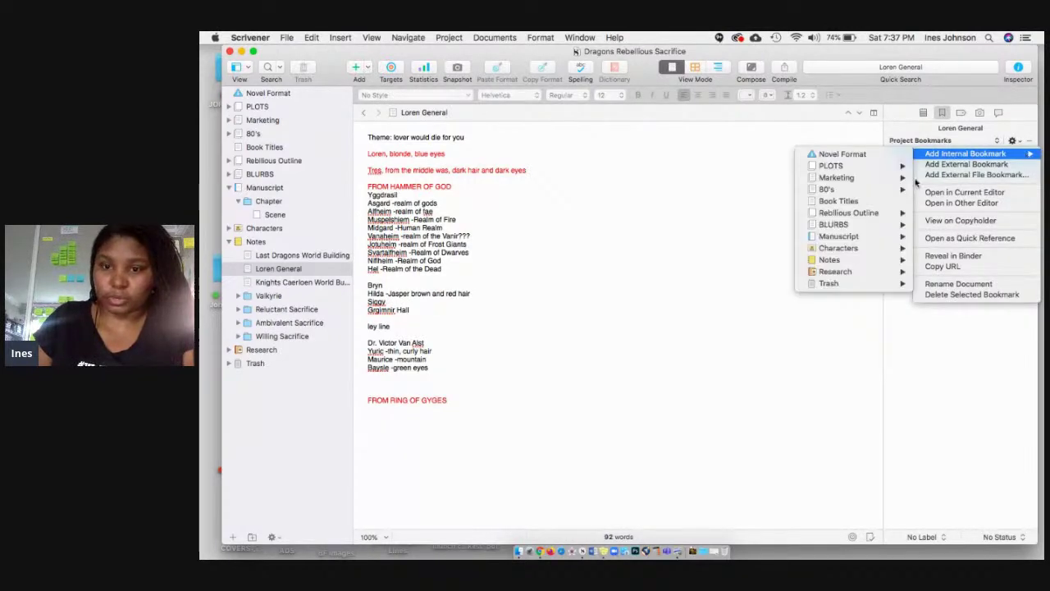
pyautogui.moveTo(893, 261)
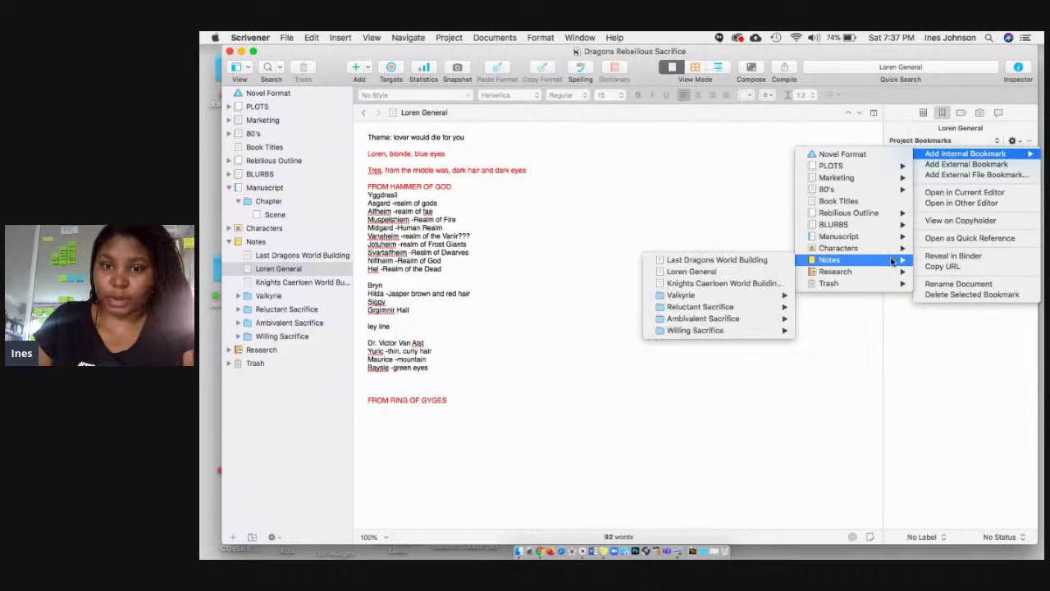
pyautogui.click(747, 260)
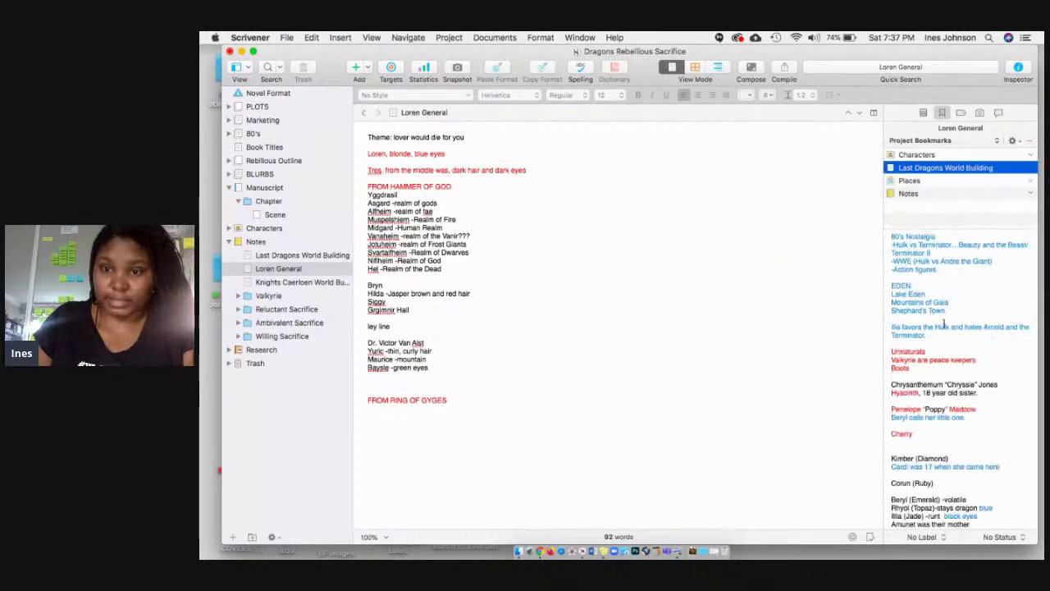
# Open Last Dragons World Building, Scene, Rebilious Outline, 80's and Marketing in turn, checking the bookmarked note beside each
pyautogui.click(294, 255)
pyautogui.scroll(-3, 965, 357)
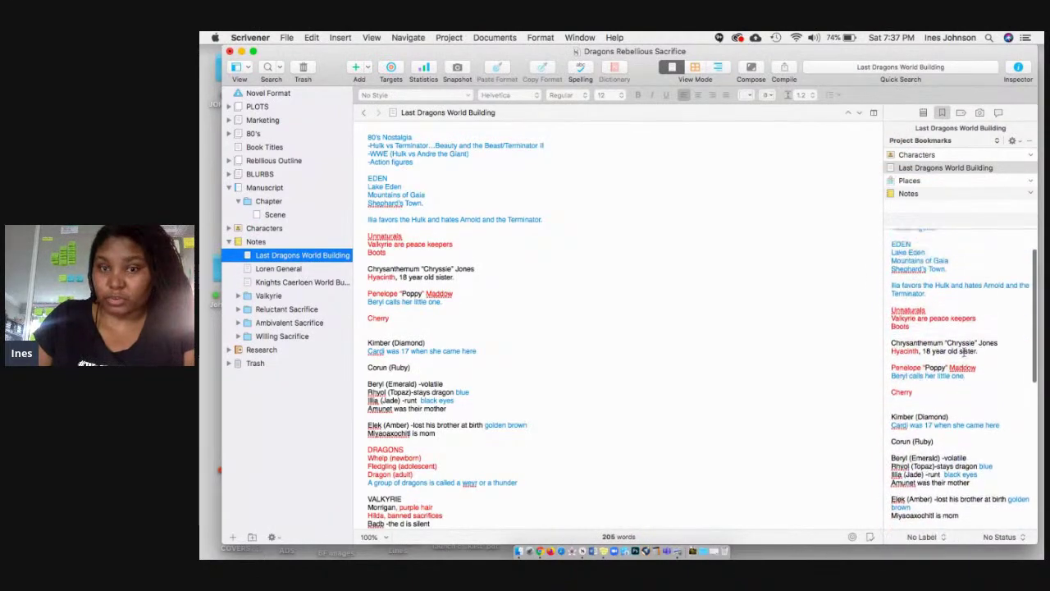
pyautogui.scroll(5, 960, 378)
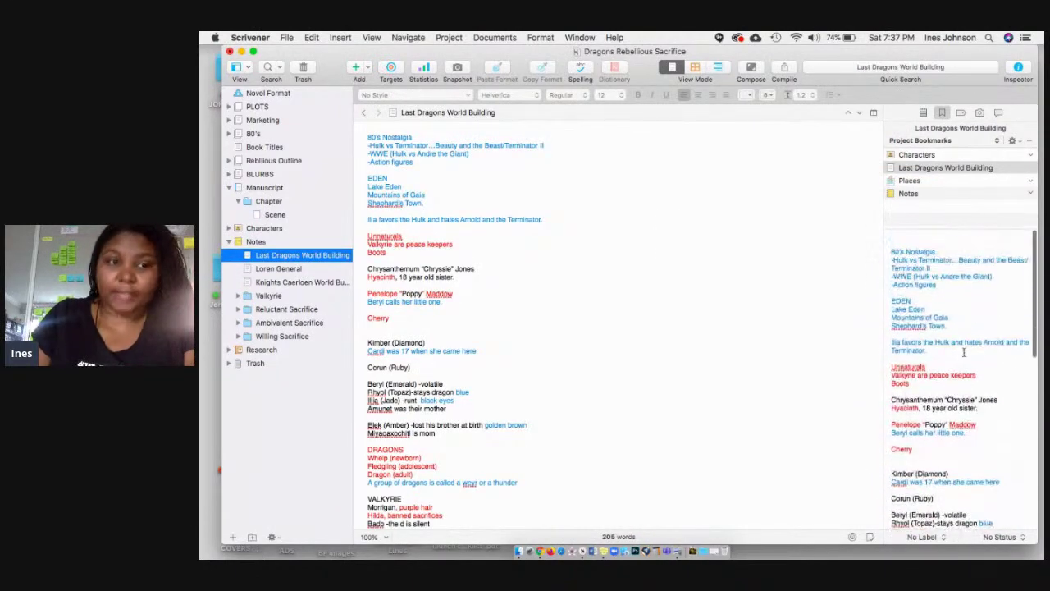
pyautogui.click(274, 215)
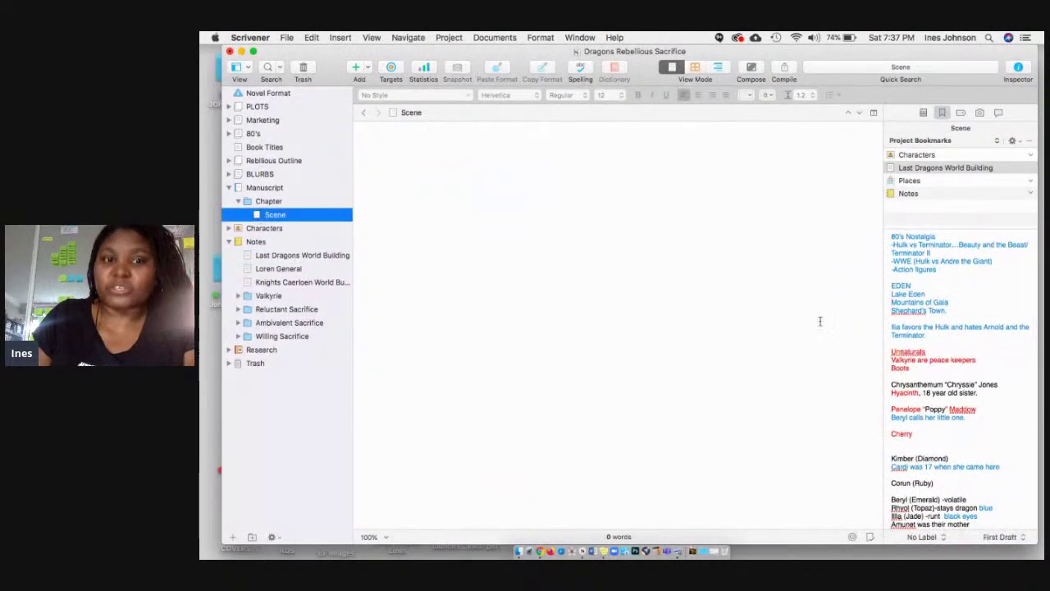
pyautogui.click(279, 161)
pyautogui.click(254, 134)
pyautogui.click(256, 121)
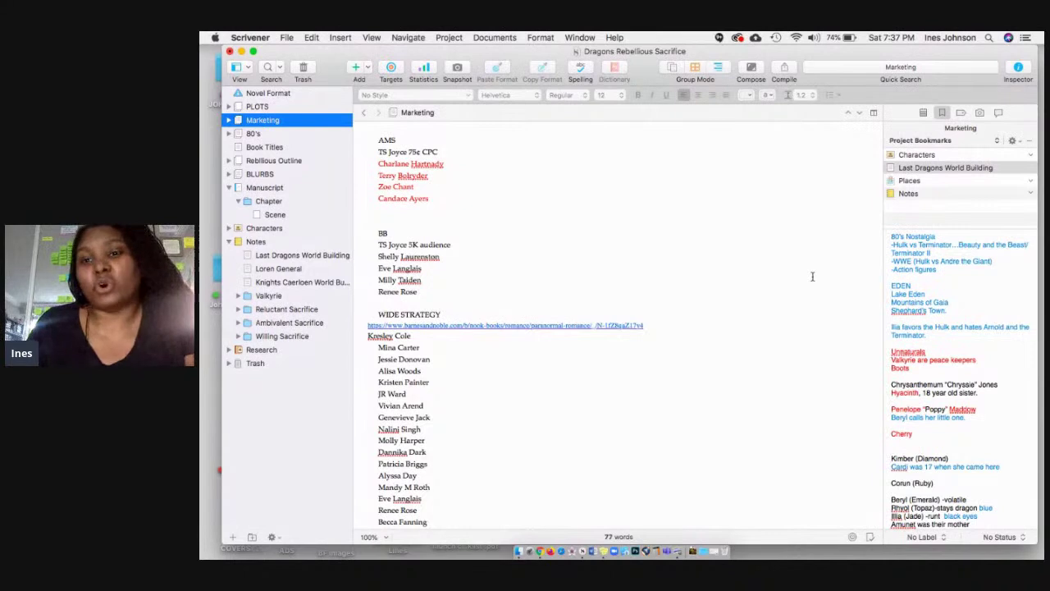
# Write the sample sentence "And started writing the scene." in the Scene document
pyautogui.click(276, 215)
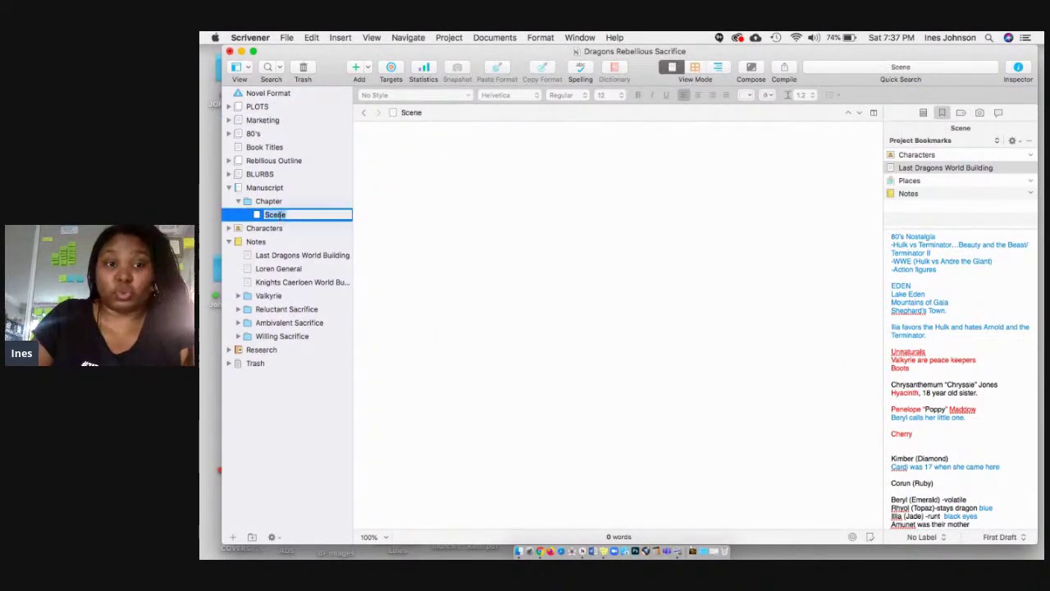
pyautogui.click(400, 227)
pyautogui.write('And s')
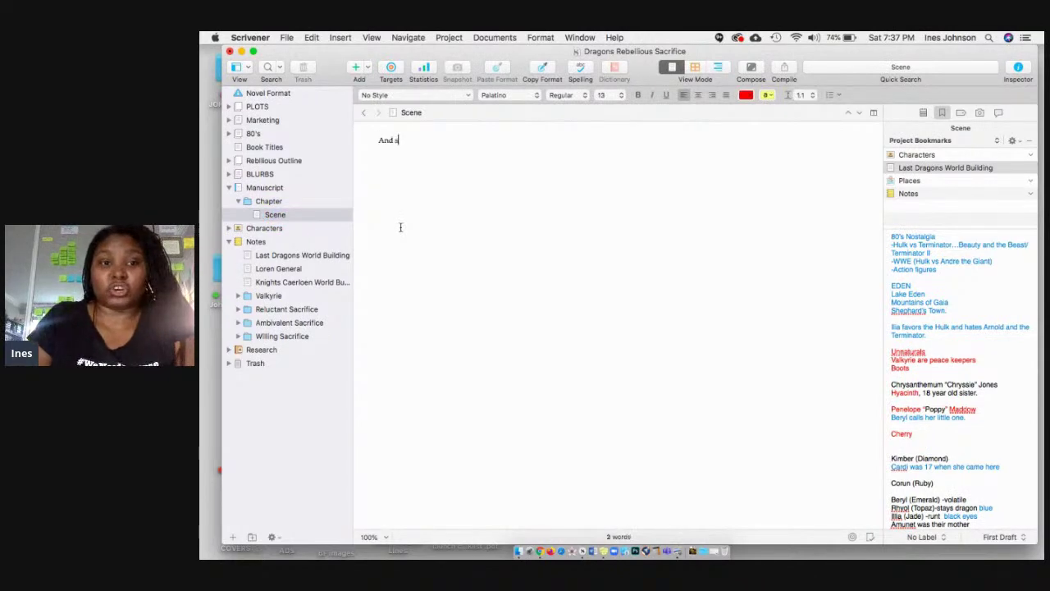
pyautogui.write('tarted writing the sce')
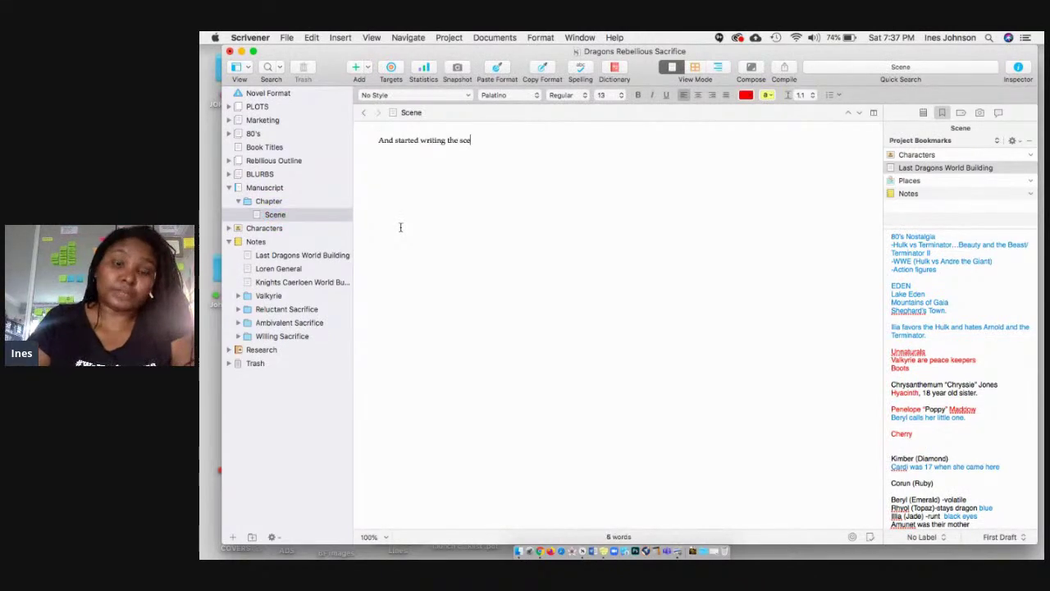
pyautogui.write('ne.')
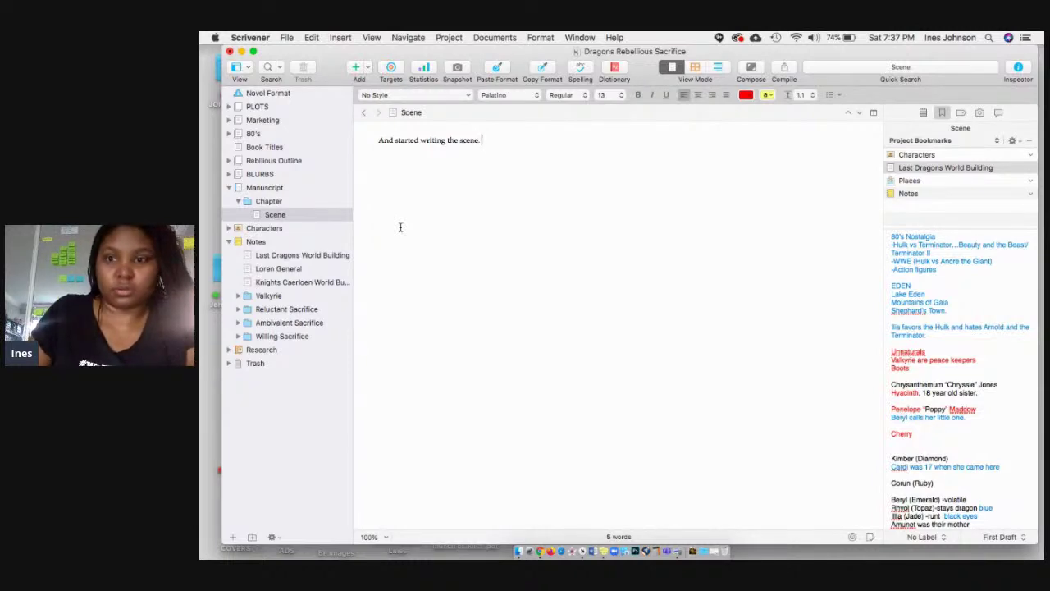
# Read through the bookmarked Last Dragons World Building note, examining the Illia entry and the LIONS list
pyautogui.scroll(-3, 966, 297)
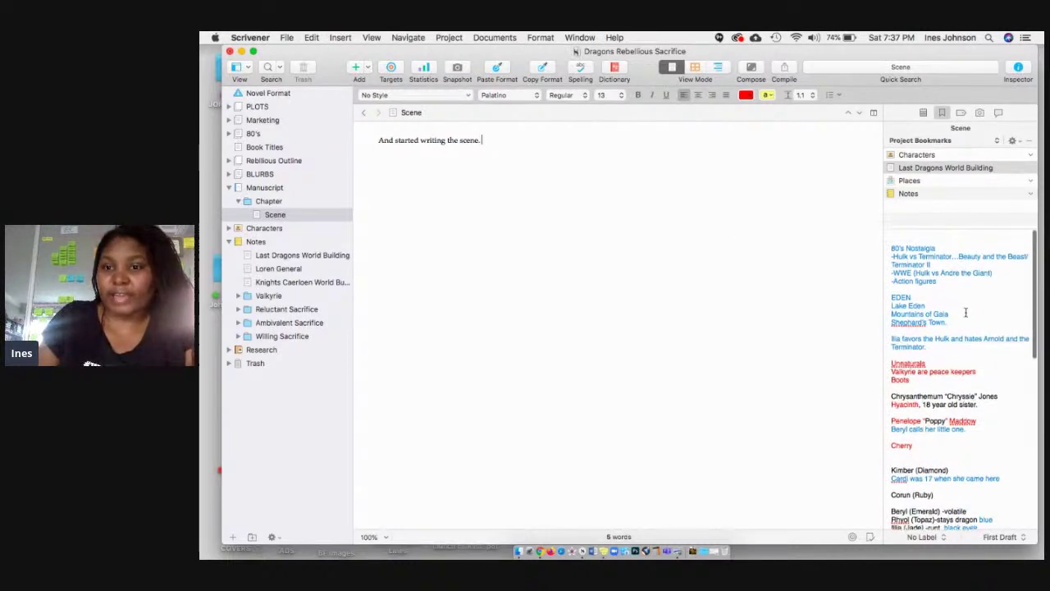
pyautogui.scroll(-5, 966, 297)
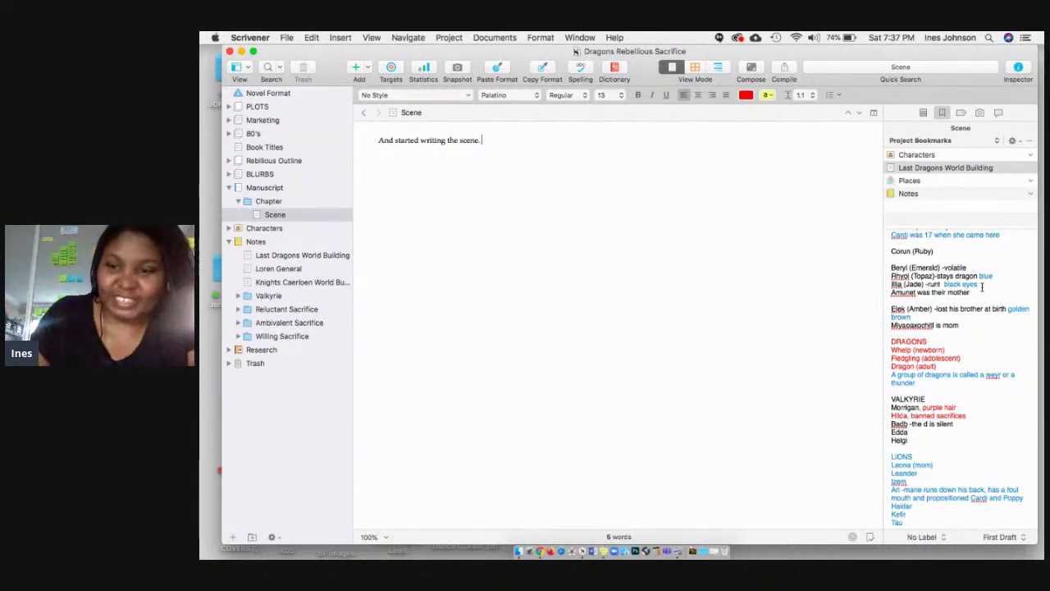
pyautogui.moveTo(981, 287); pyautogui.dragTo(891, 285)
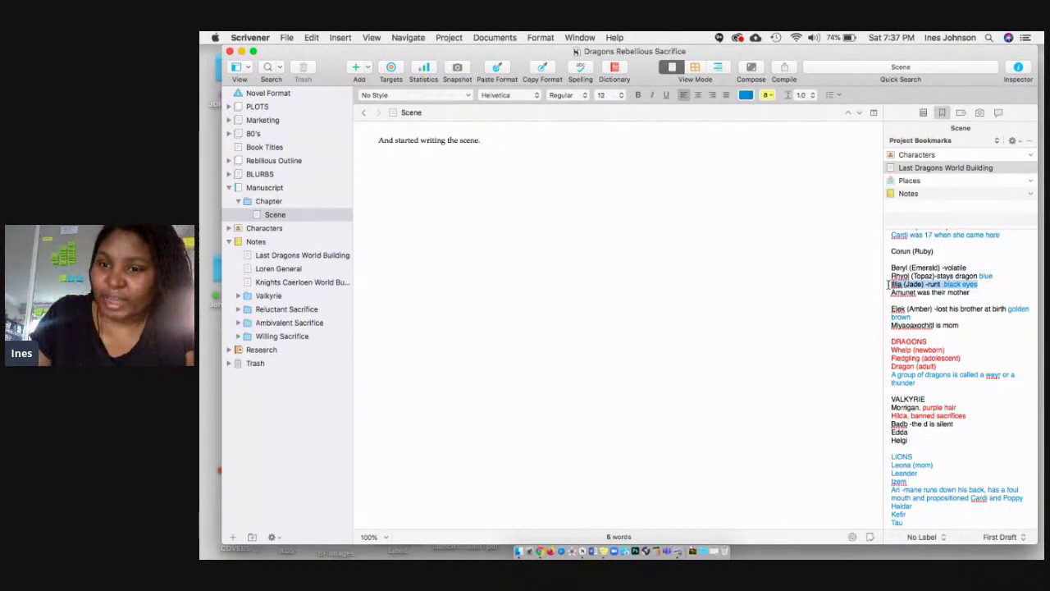
pyautogui.click(980, 302)
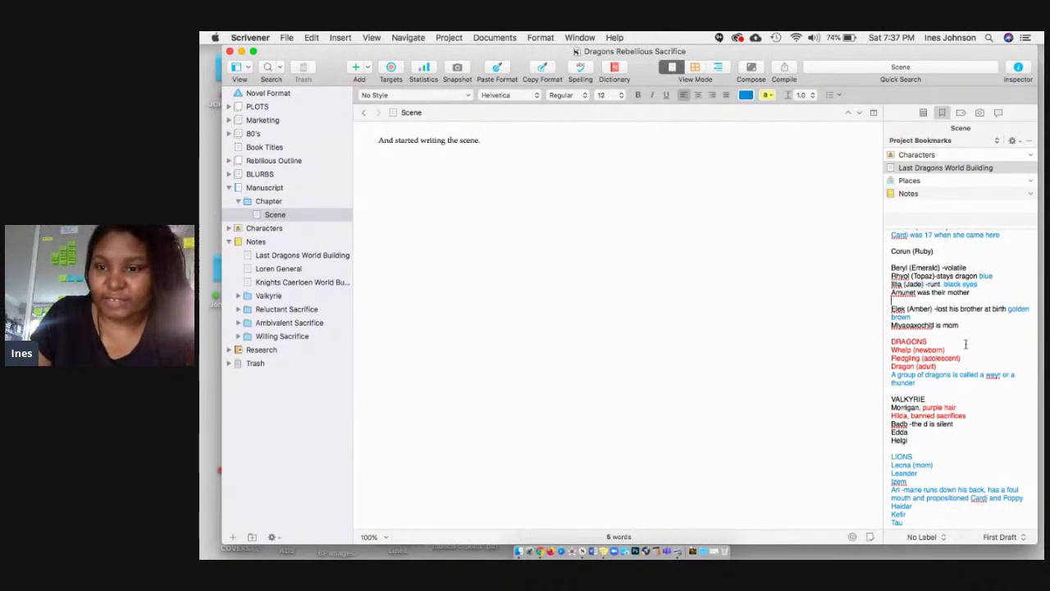
pyautogui.scroll(-5, 966, 345)
pyautogui.scroll(2, 975, 357)
pyautogui.click(936, 347)
pyautogui.moveTo(936, 347); pyautogui.dragTo(892, 348)
pyautogui.click(928, 379)
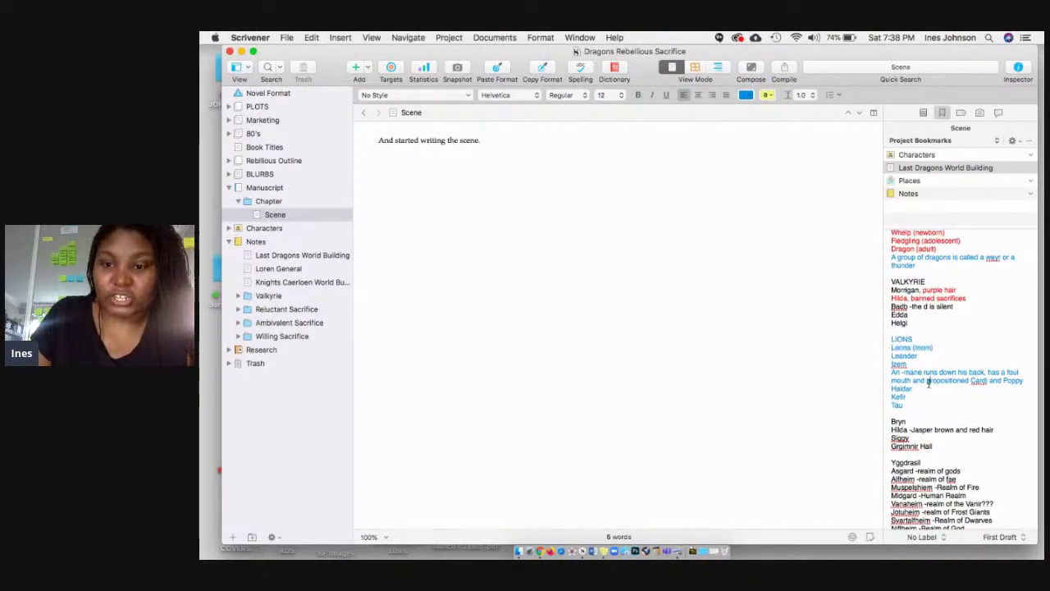
pyautogui.moveTo(913, 389); pyautogui.dragTo(886, 374)
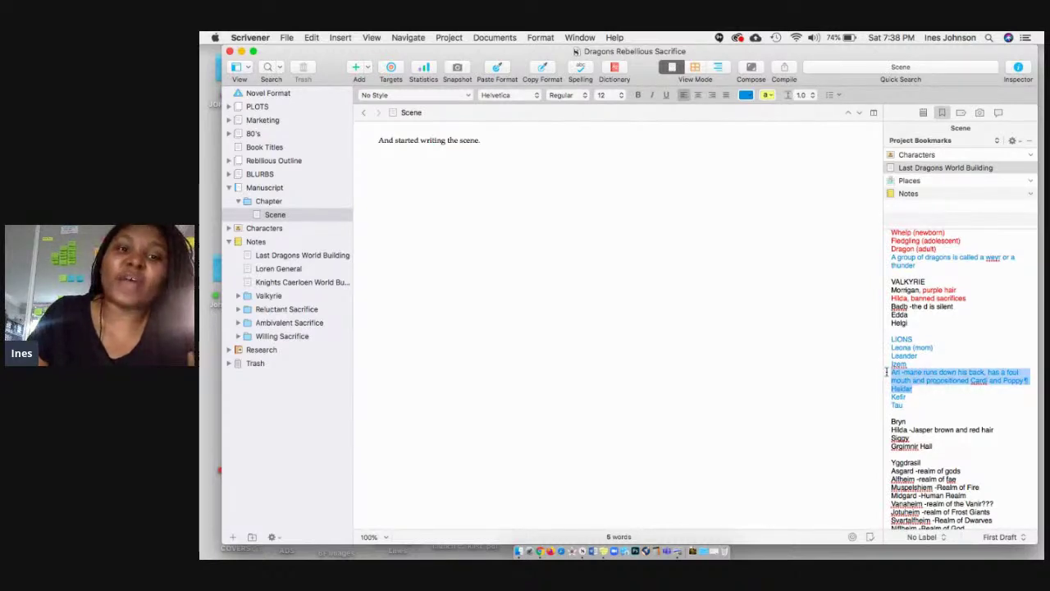
pyautogui.scroll(10, 927, 361)
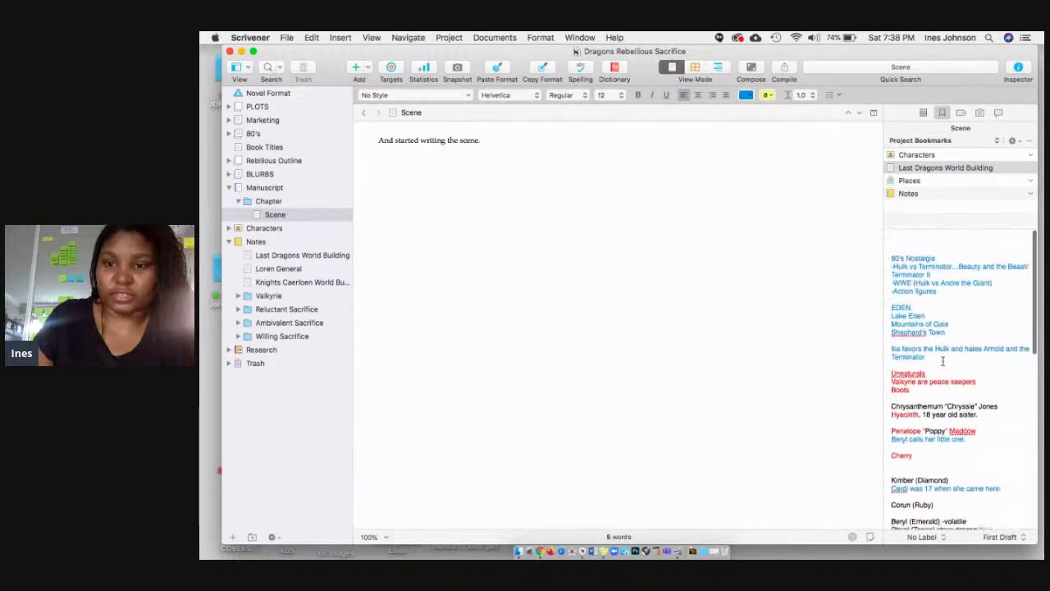
# Add a black REBELLIOUS SACRIFICE heading at the start of the bookmarked Last Dragons World Building note
pyautogui.click(889, 236)
pyautogui.press('Return')
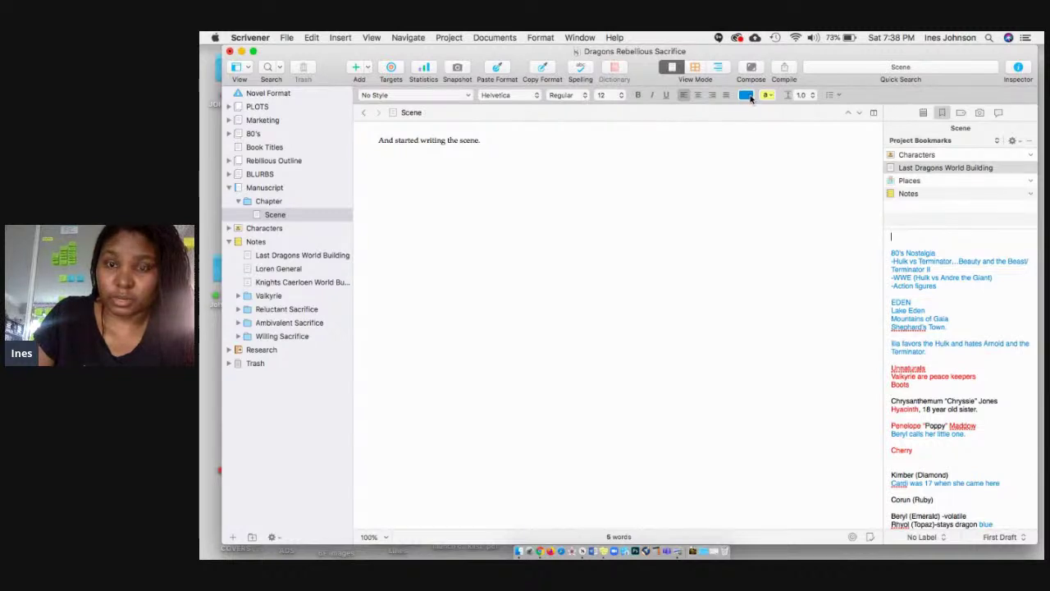
pyautogui.click(748, 96)
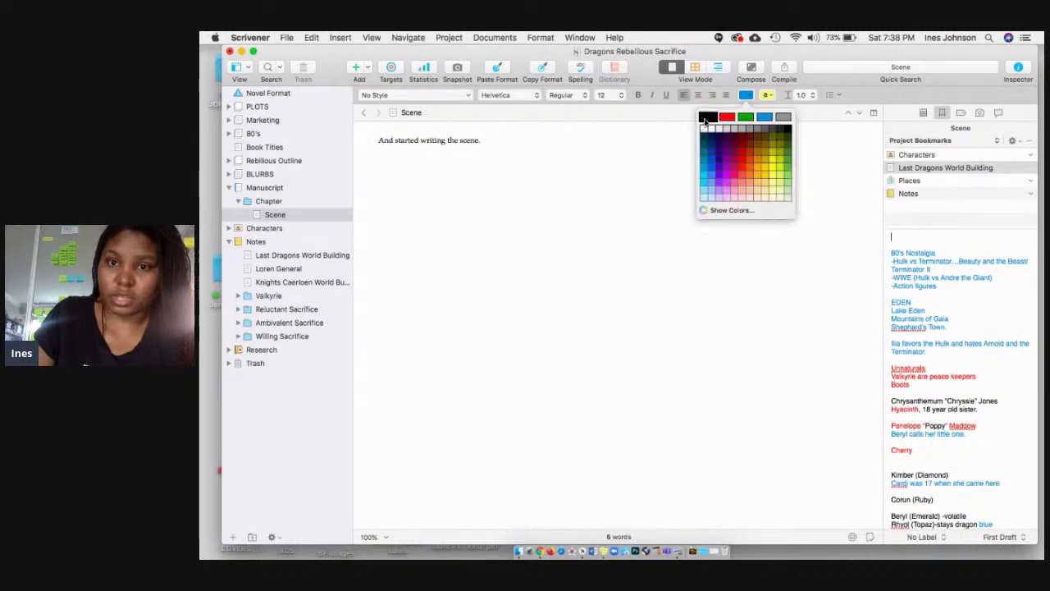
pyautogui.click(705, 119)
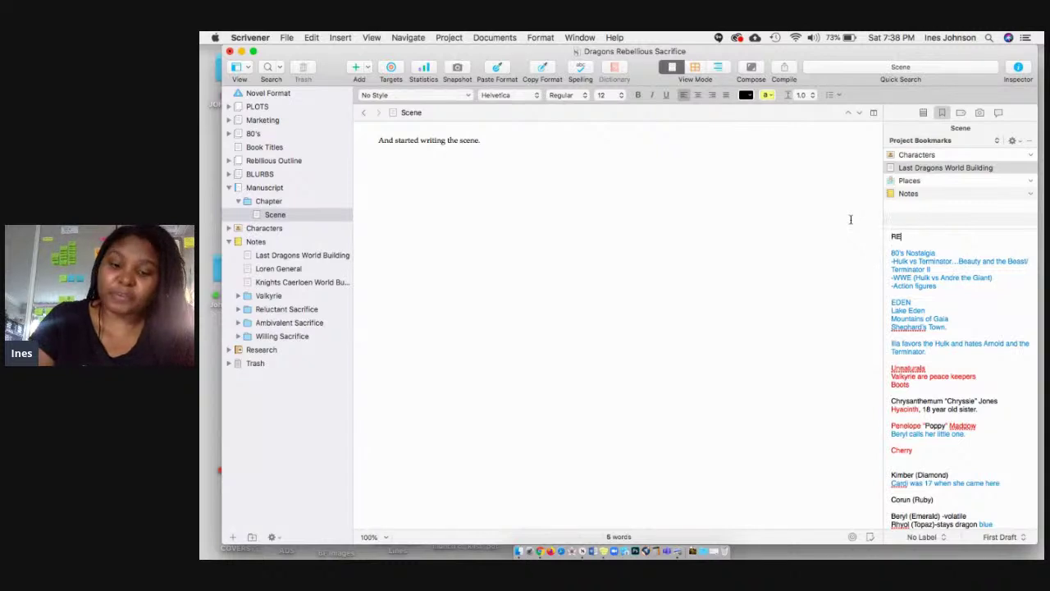
pyautogui.write('LIOUS SACRI')
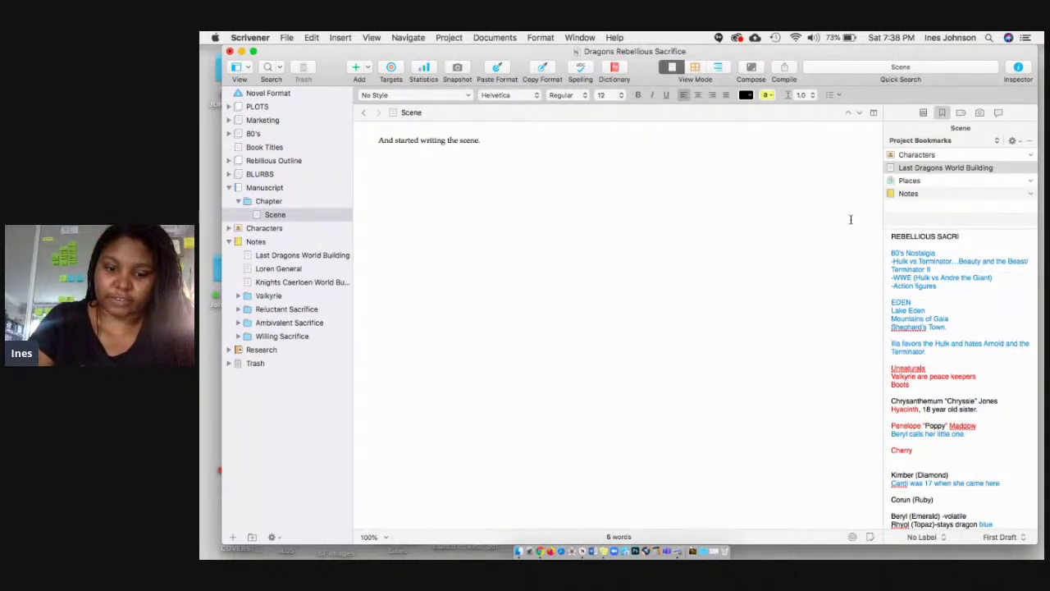
pyautogui.write('FICE')
# Add a GENERAL heading directly above 80's Nostalgia in the bookmarked note, with a blank line before it
pyautogui.press('Down')
pyautogui.press('Return')
pyautogui.press('Return')
pyautogui.write('GE')
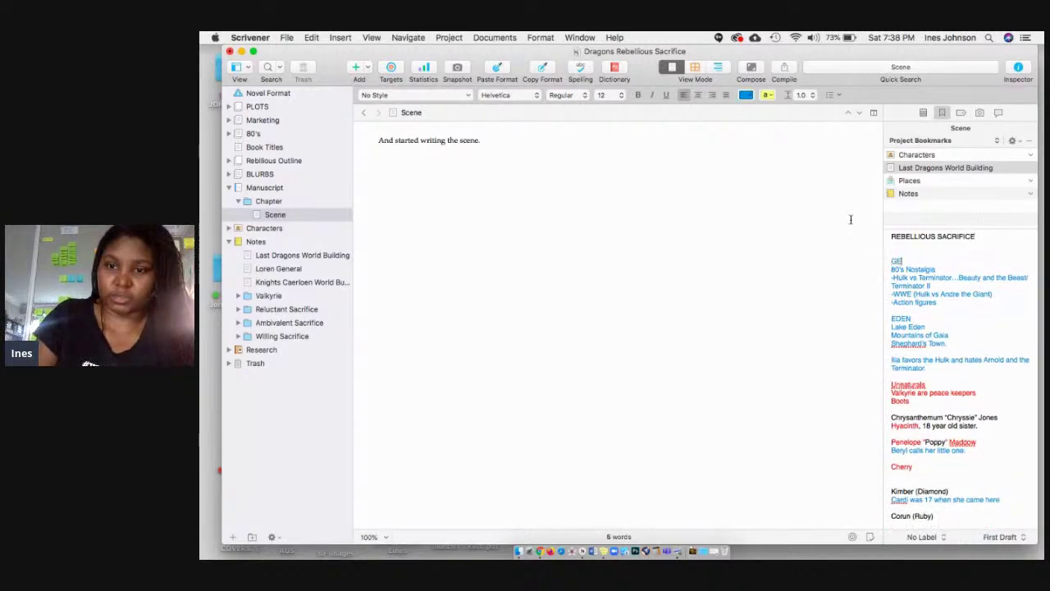
pyautogui.press('BackSpace')
pyautogui.press('BackSpace')
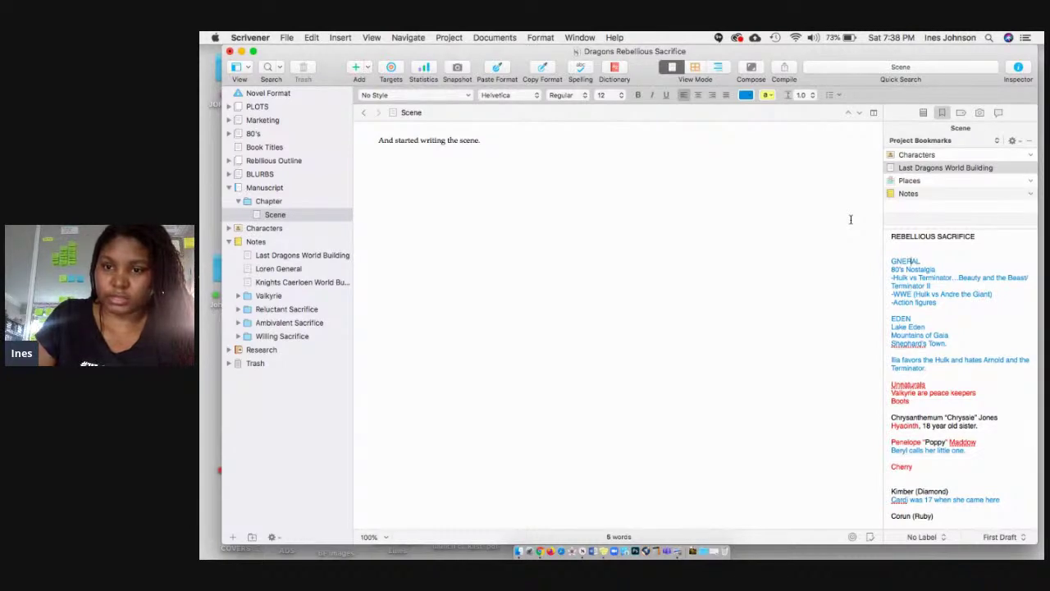
pyautogui.write('E')
# Delete the sample sentence from the Scene document and select PLOTS
pyautogui.click(480, 139)
pyautogui.moveTo(487, 143); pyautogui.dragTo(370, 140)
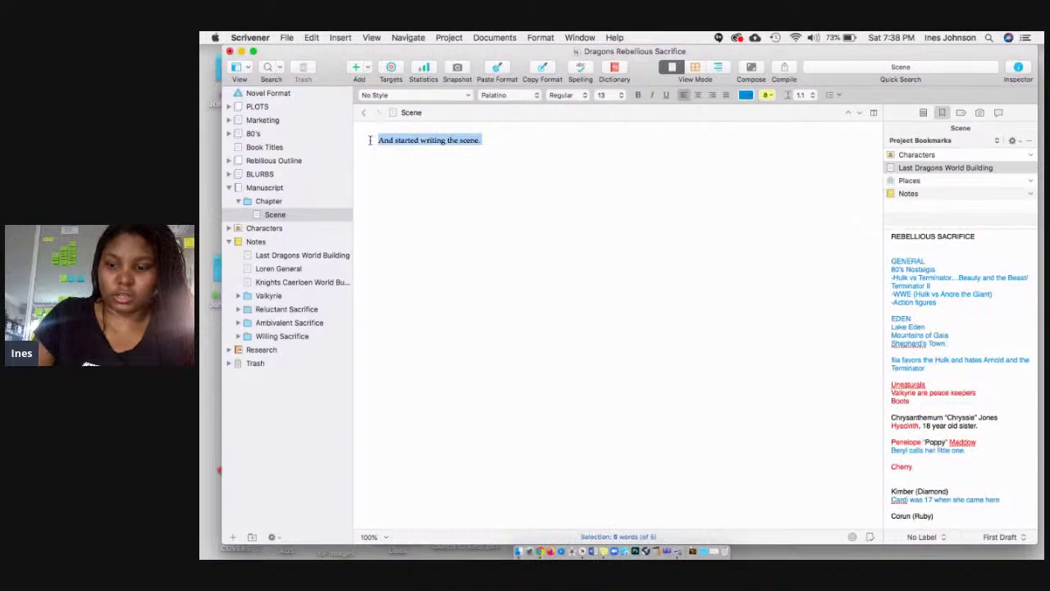
pyautogui.press('BackSpace')
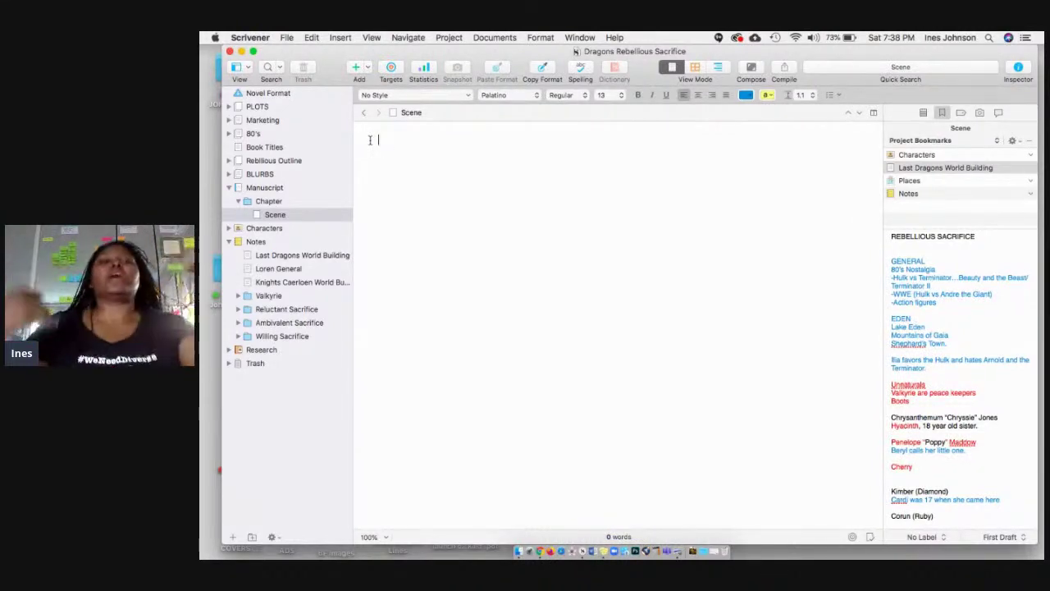
pyautogui.click(257, 107)
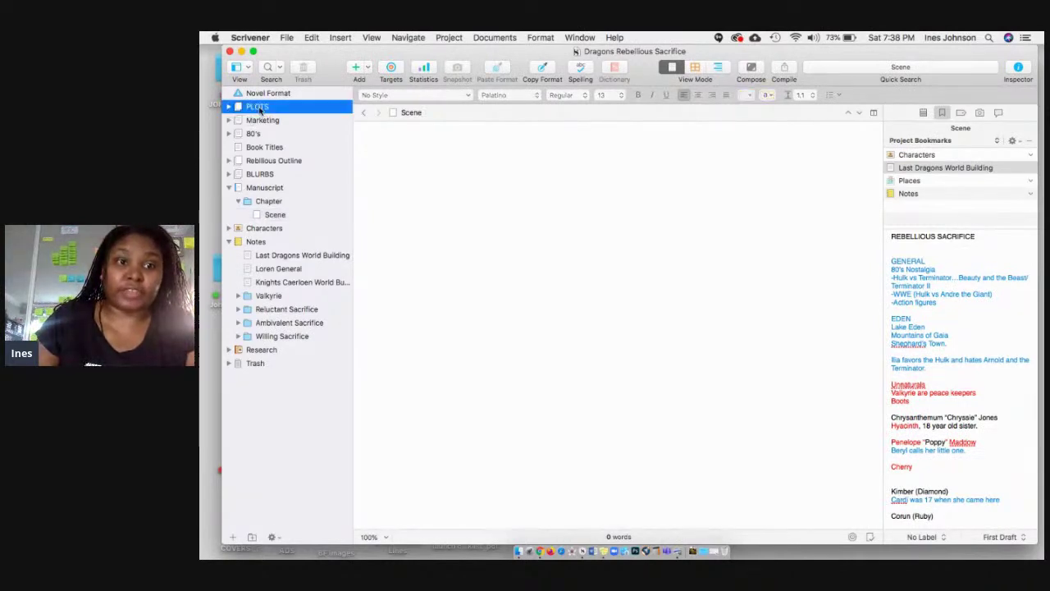
# View the Marketing document, collapse the Notes folder, and rename the Manuscript's Chapter folder as Act I
pyautogui.click(261, 122)
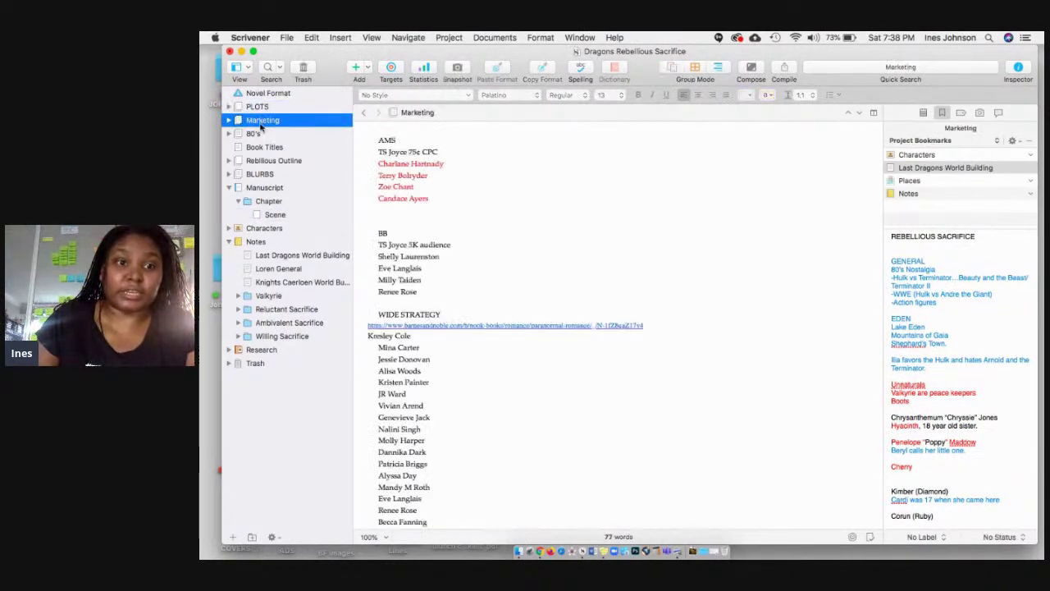
pyautogui.click(230, 243)
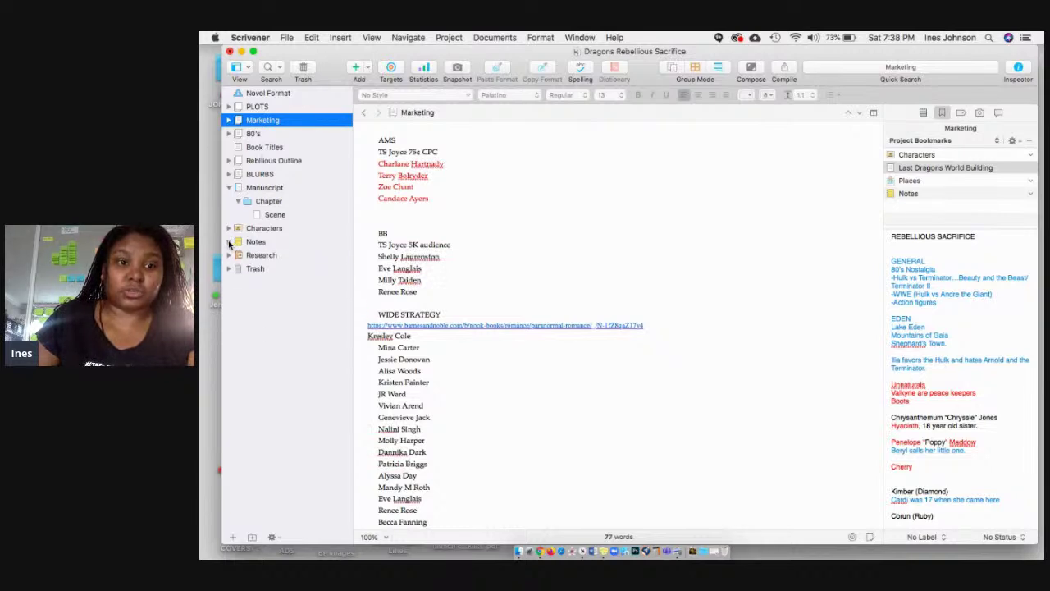
pyautogui.click(270, 202)
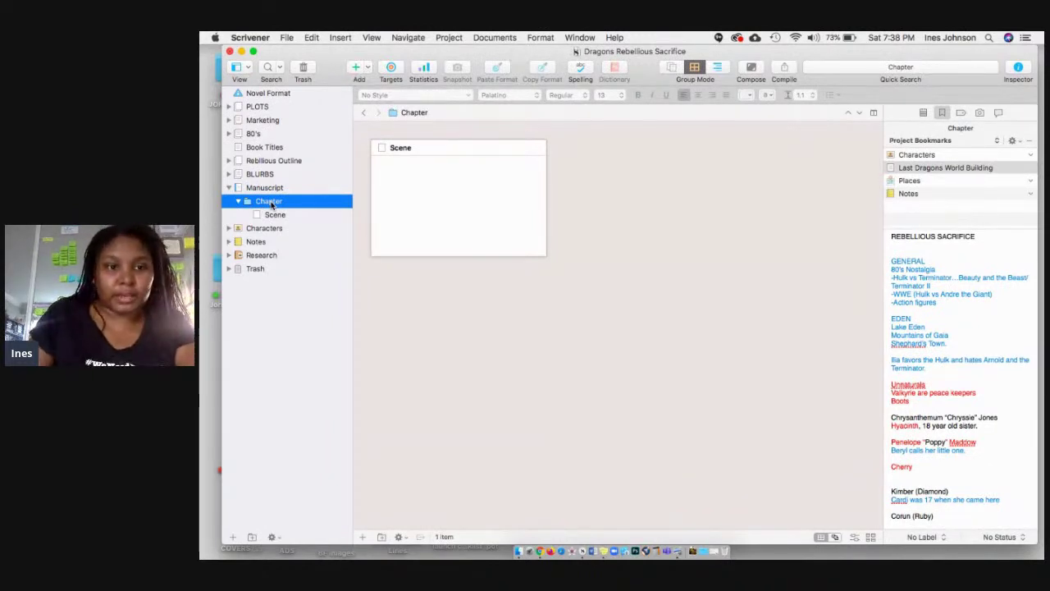
pyautogui.click(271, 202)
pyautogui.write('Act')
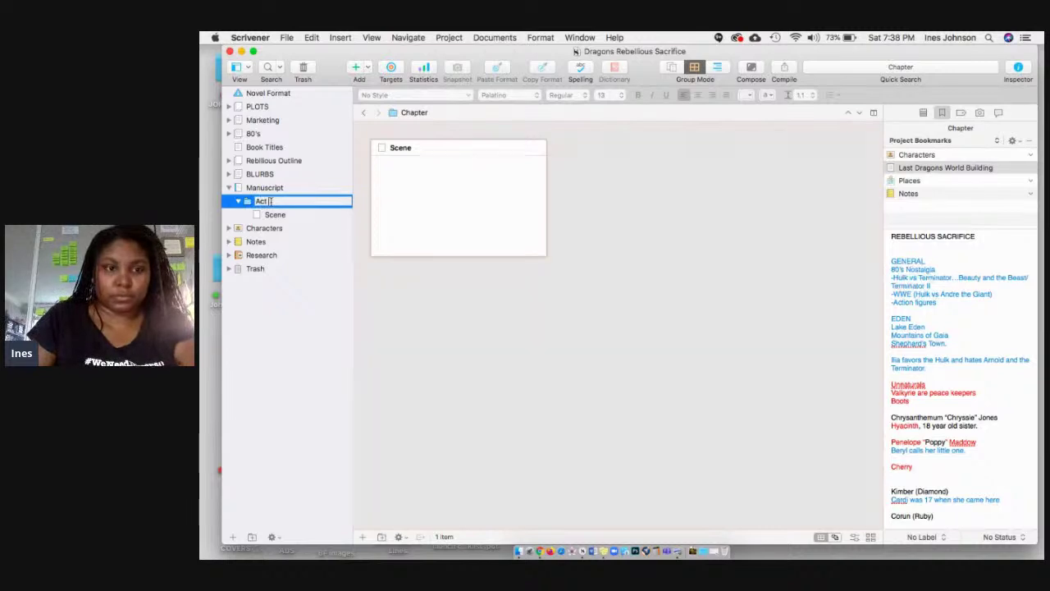
pyautogui.write(' I')
pyautogui.press('Return')
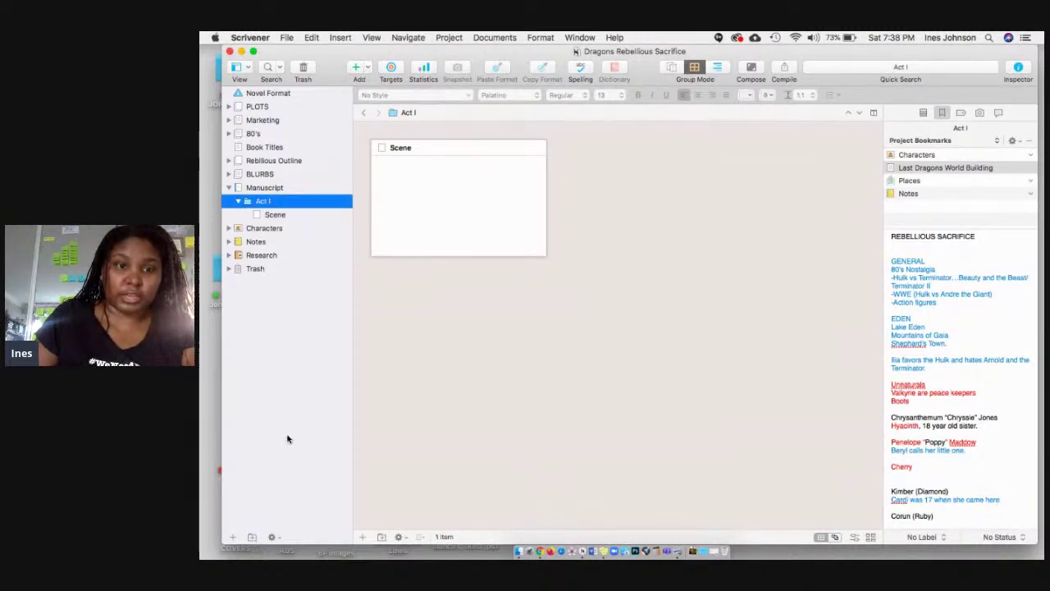
# Add two more folders after Act I in the Manuscript, naming each of them Act II
pyautogui.click(368, 67)
pyautogui.click(376, 93)
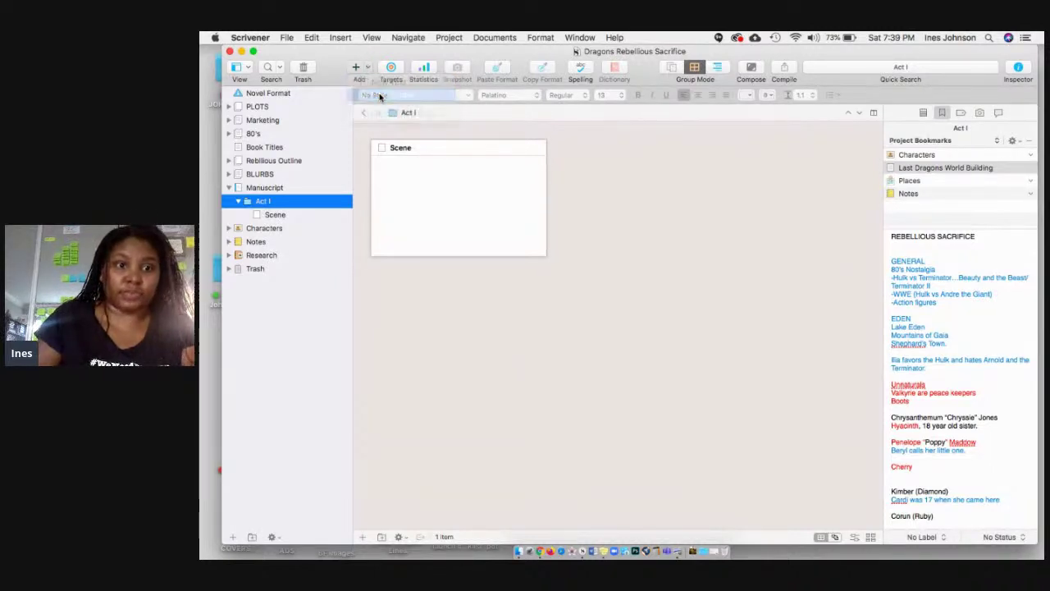
pyautogui.write('Act II')
pyautogui.press('Return')
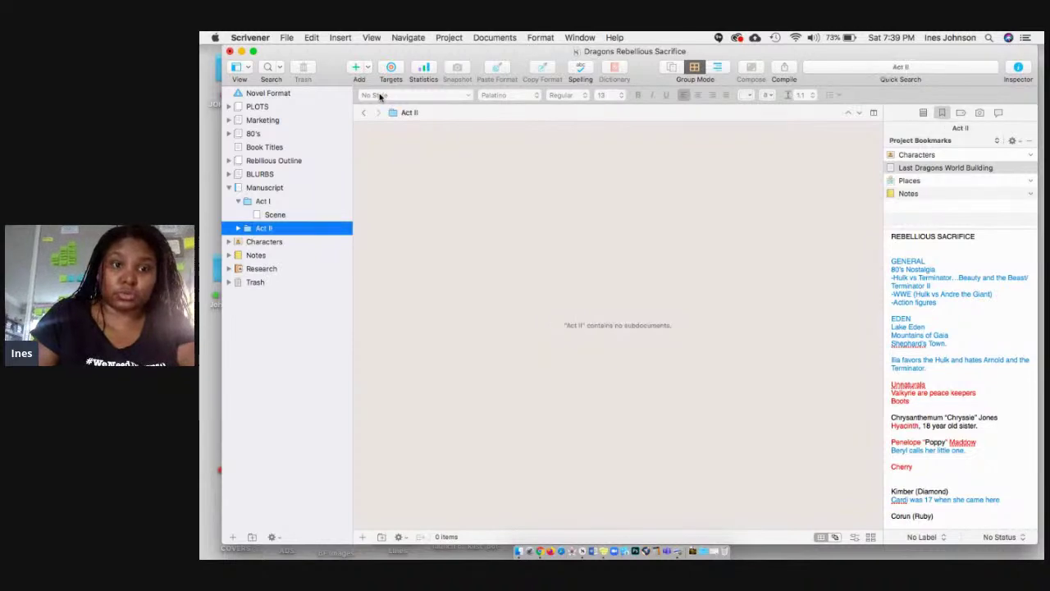
pyautogui.click(367, 67)
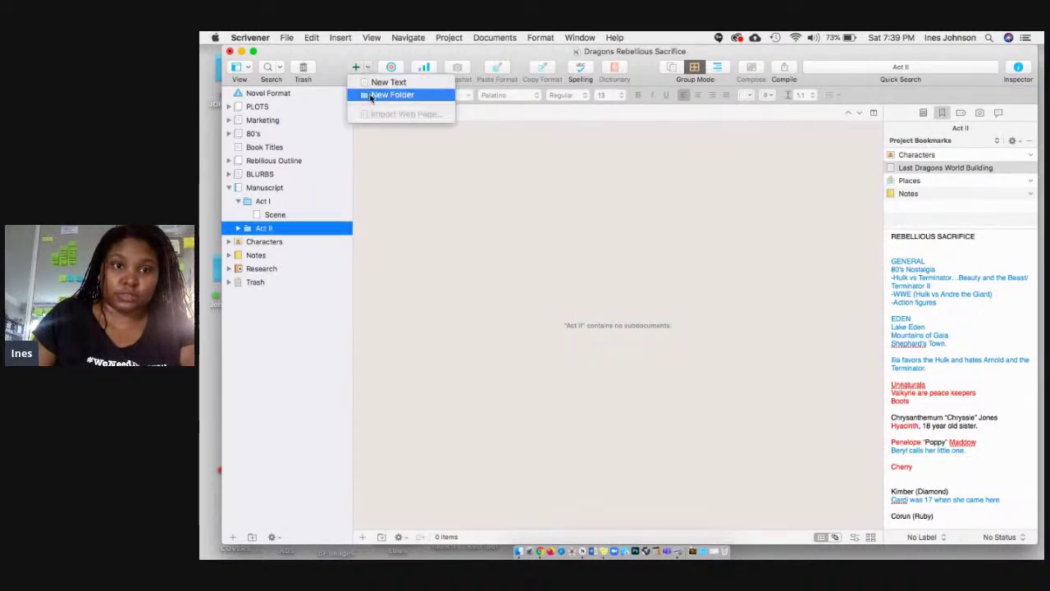
pyautogui.click(377, 94)
pyautogui.write('Act I')
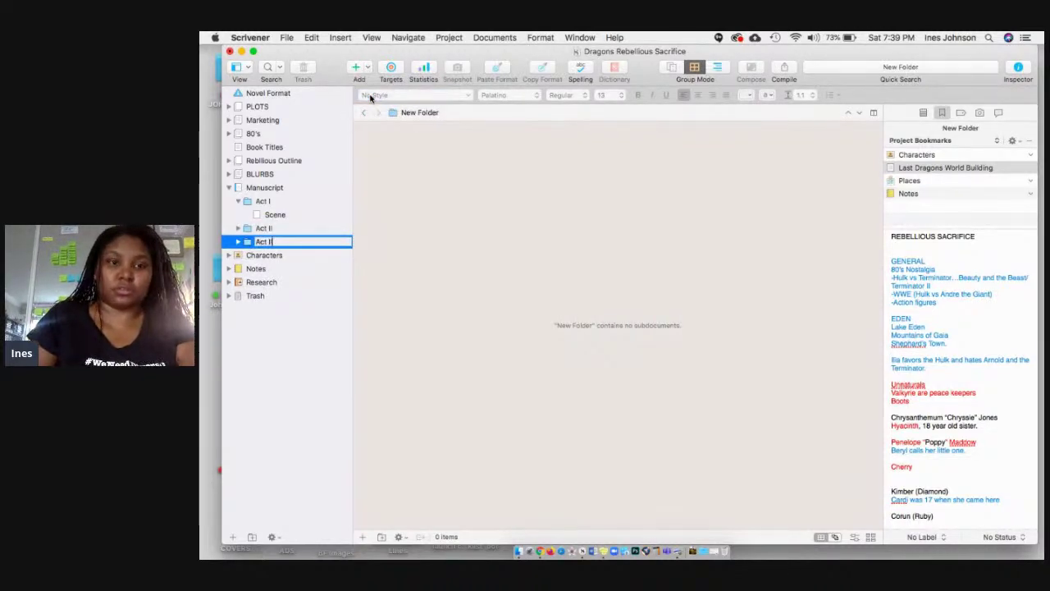
pyautogui.write('I')
pyautogui.press('Return')
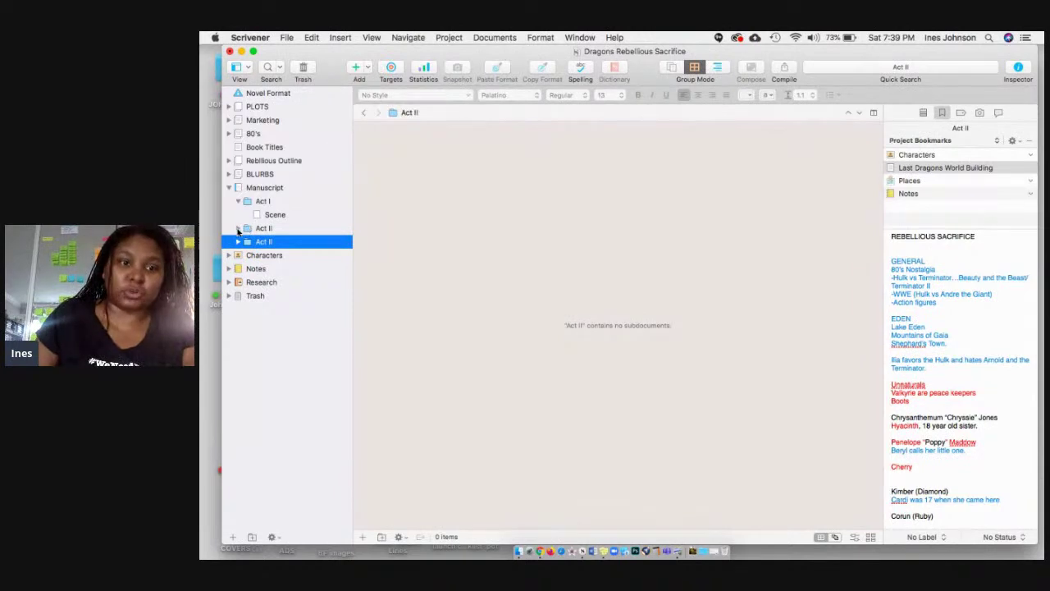
# Add an untitled document inside the first Act II folder and rename the Scene under Act I as Chapter One
pyautogui.click(252, 230)
pyautogui.press('super+n')
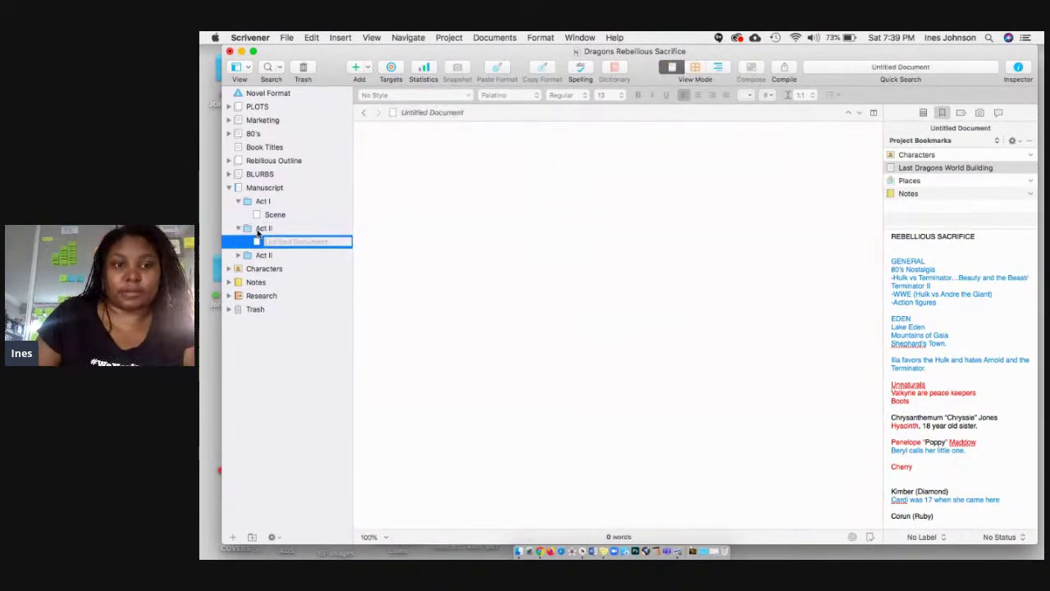
pyautogui.click(274, 216)
pyautogui.click(275, 215)
pyautogui.write('Chapter O')
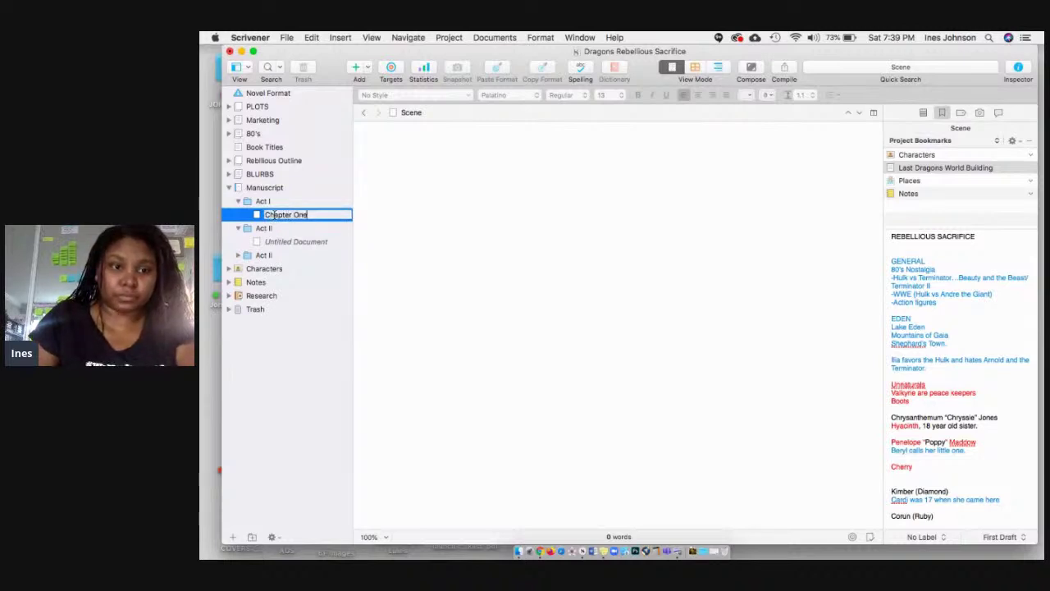
pyautogui.press('Return')
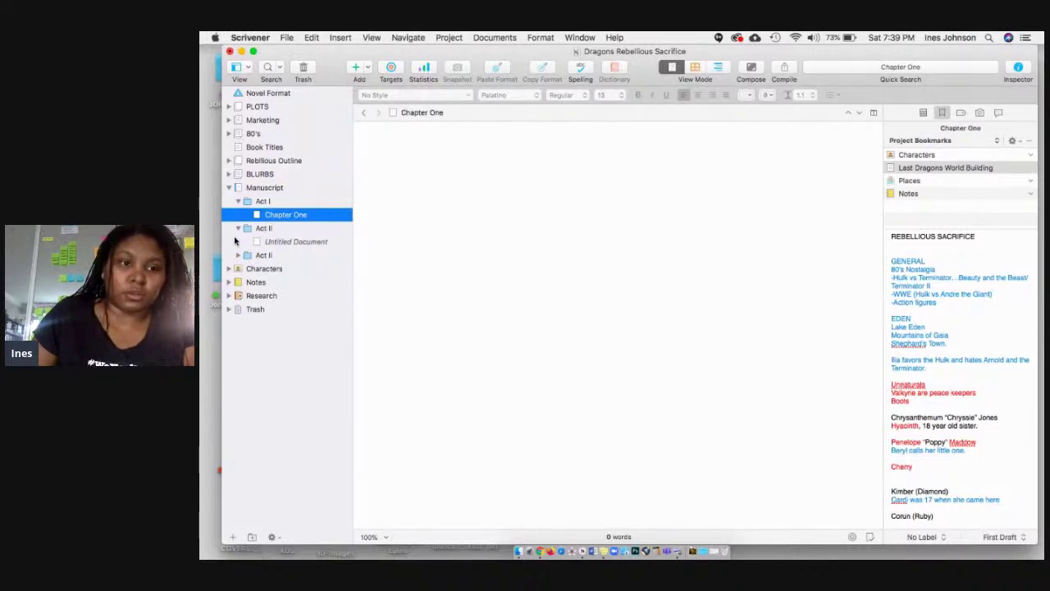
pyautogui.click(239, 229)
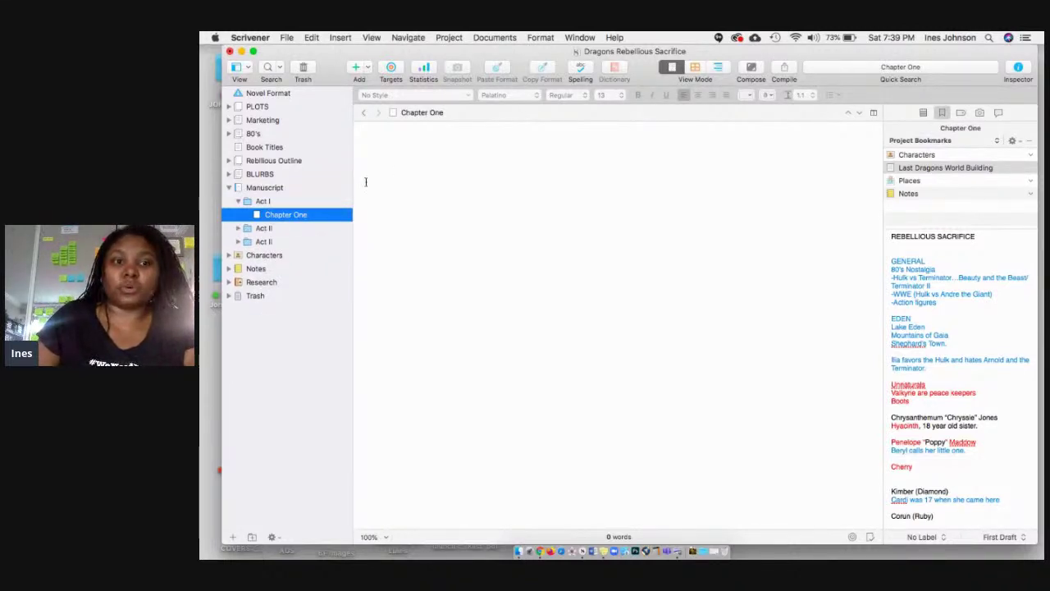
pyautogui.click(239, 229)
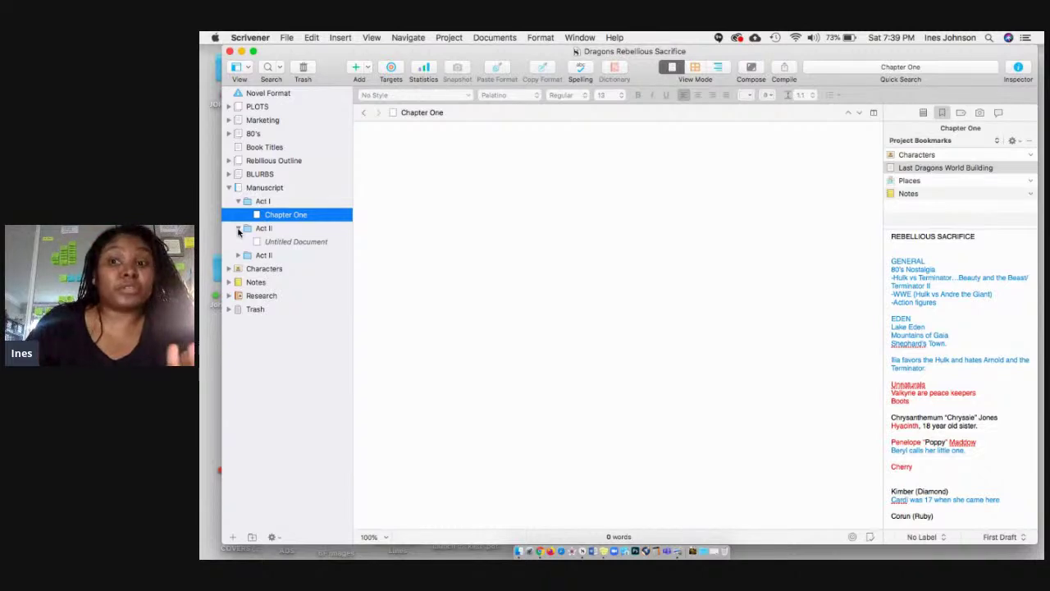
# Show Chapter One's synopsis and notes in place of the project bookmarks
pyautogui.click(923, 113)
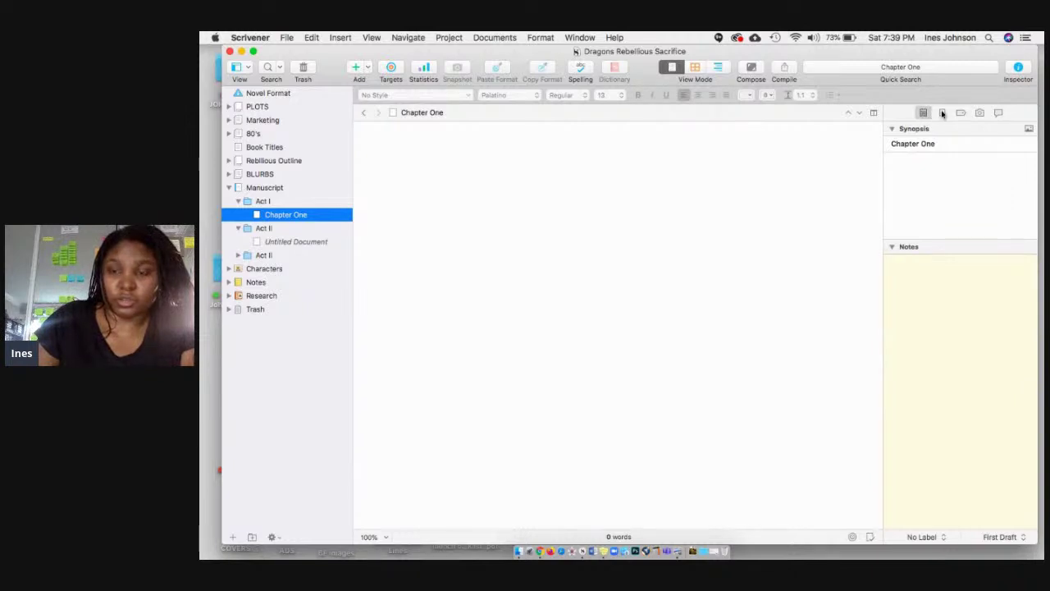
pyautogui.click(941, 113)
pyautogui.click(923, 113)
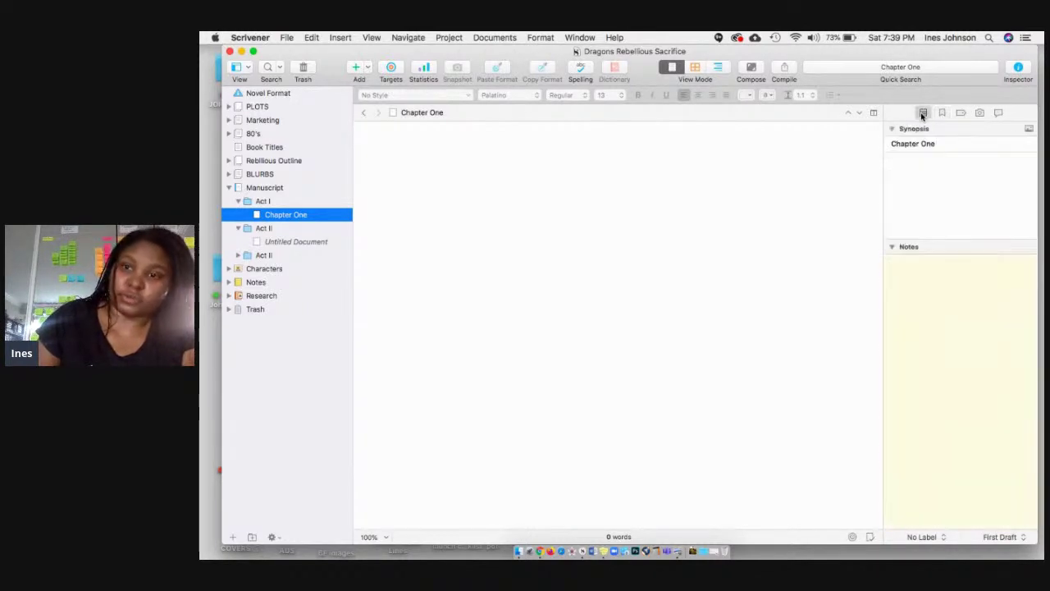
pyautogui.click(918, 175)
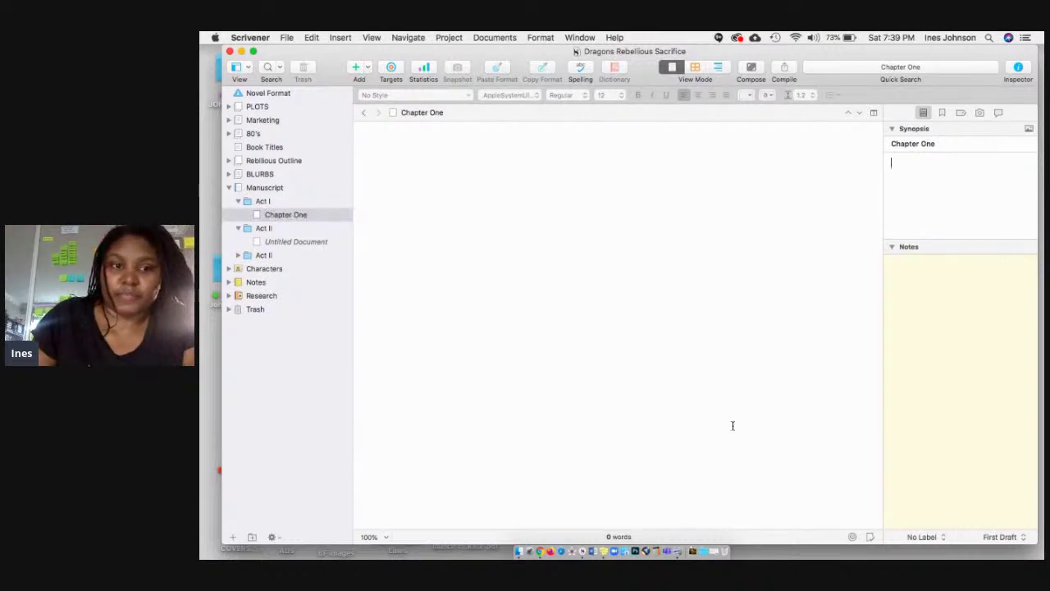
# Review the project's label list in its settings, leaving without saving any changes
pyautogui.click(944, 539)
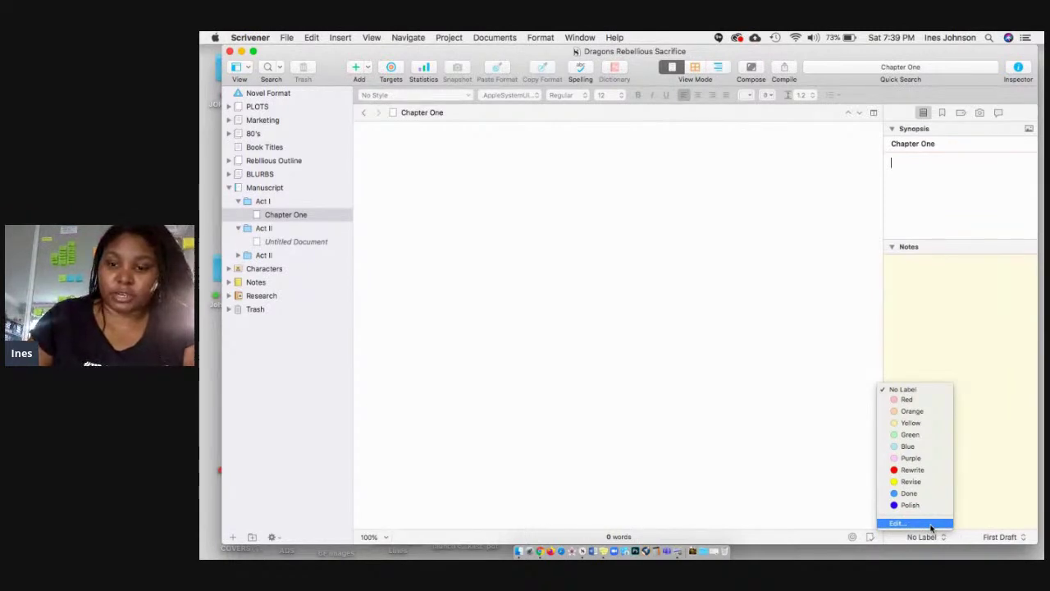
pyautogui.click(932, 524)
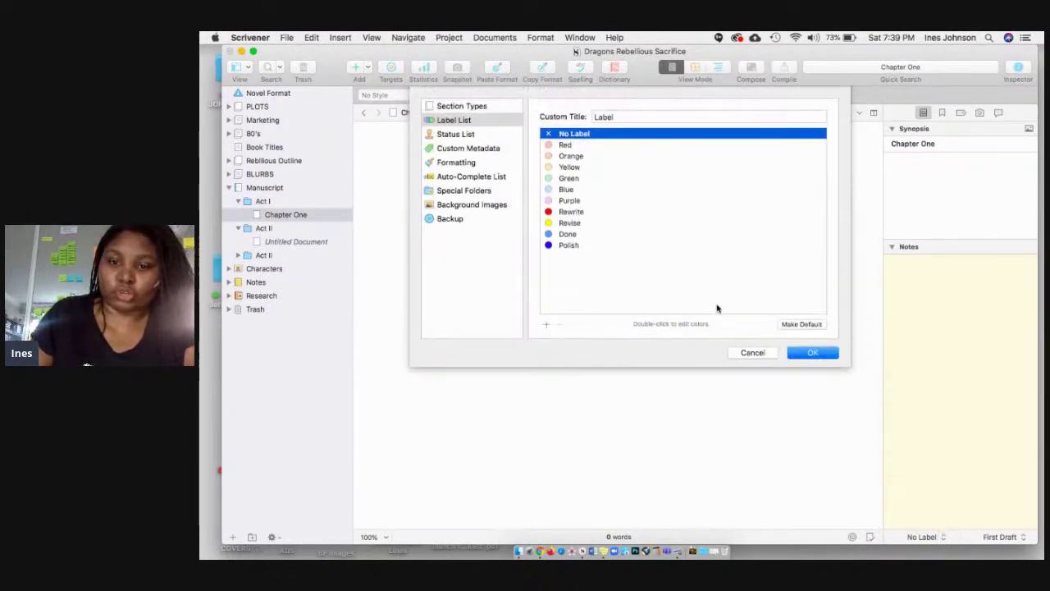
pyautogui.click(755, 352)
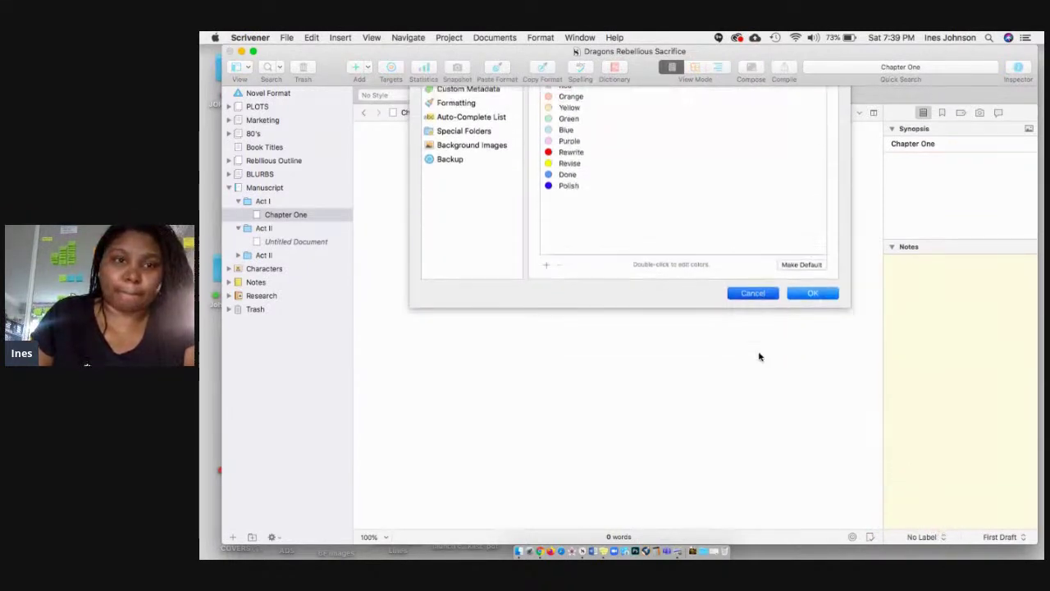
# Turn on label colors for index cards and for icons
pyautogui.click(371, 38)
pyautogui.moveTo(480, 200)
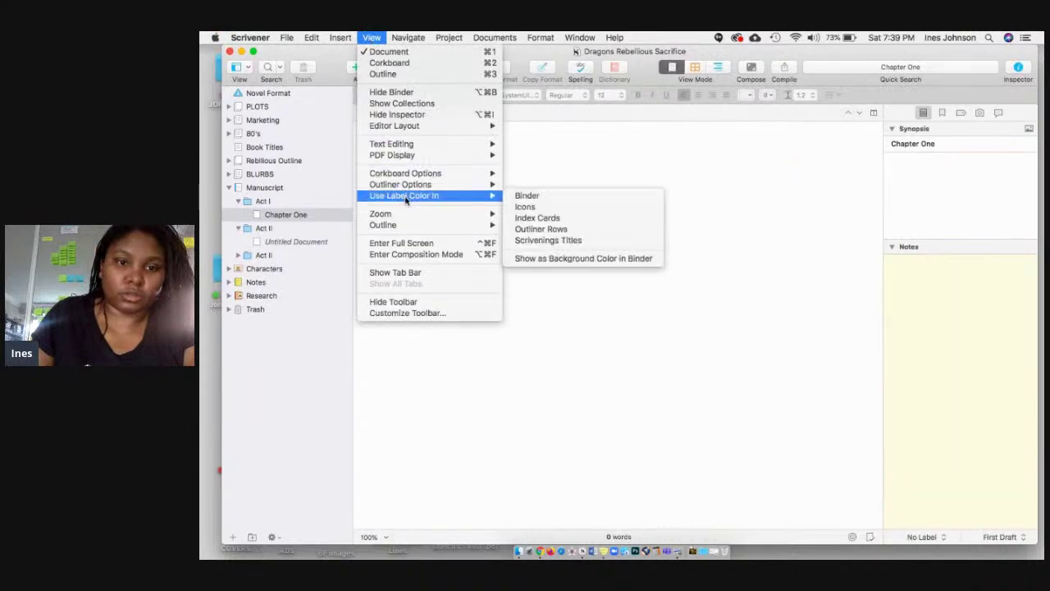
pyautogui.click(543, 218)
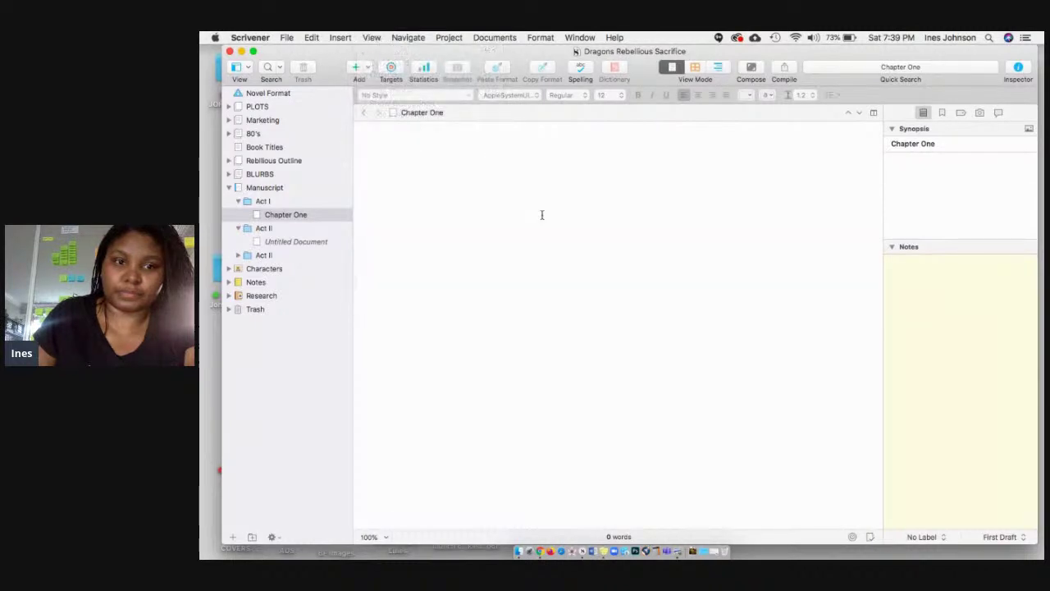
pyautogui.click(374, 38)
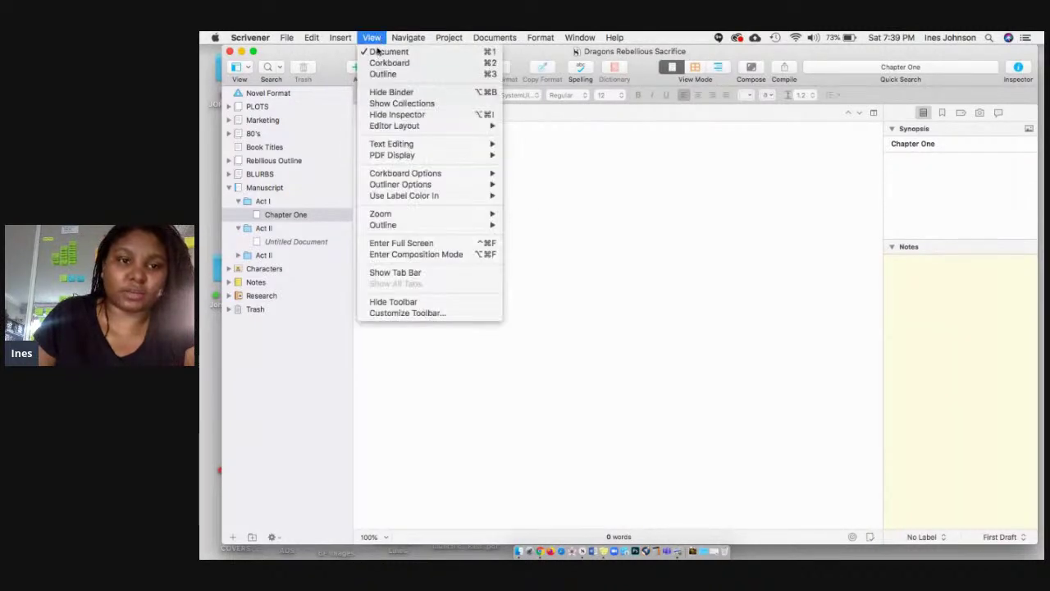
pyautogui.moveTo(422, 196)
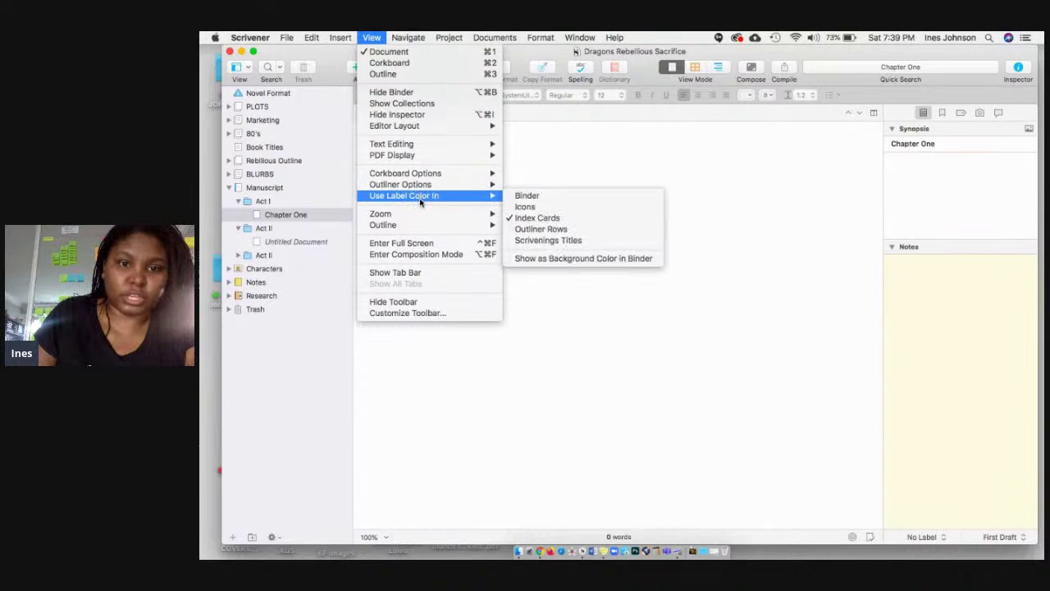
pyautogui.click(566, 208)
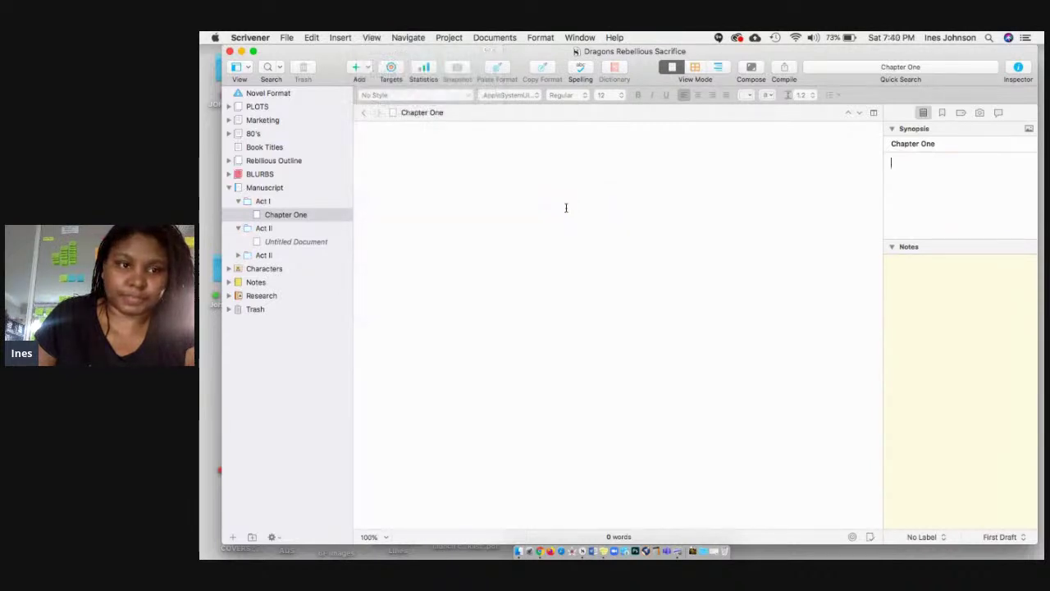
# Label Chapter One as Revise and turn off label colors for index cards
pyautogui.click(943, 537)
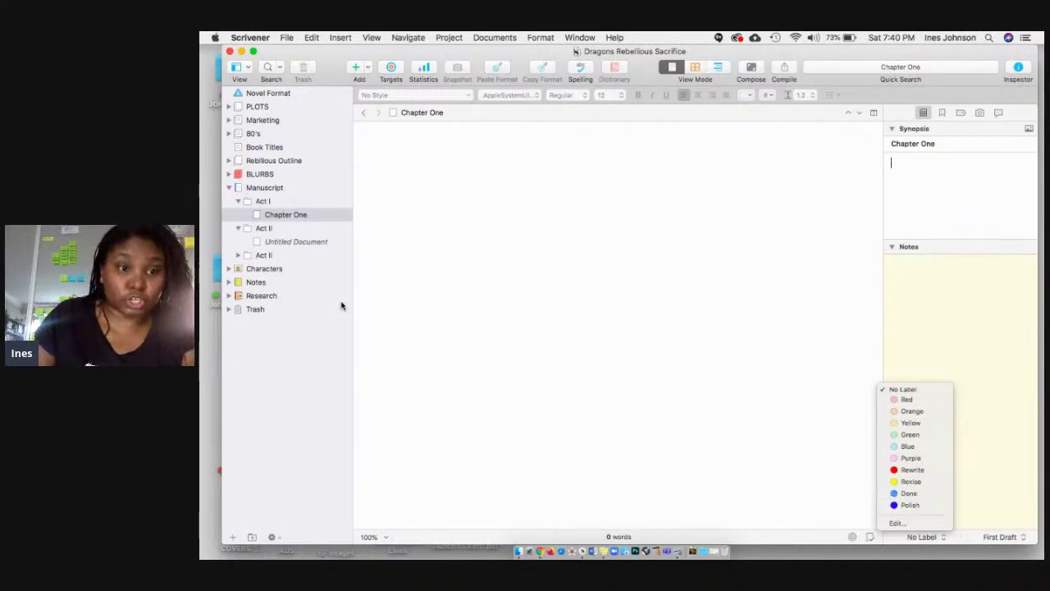
pyautogui.click(923, 482)
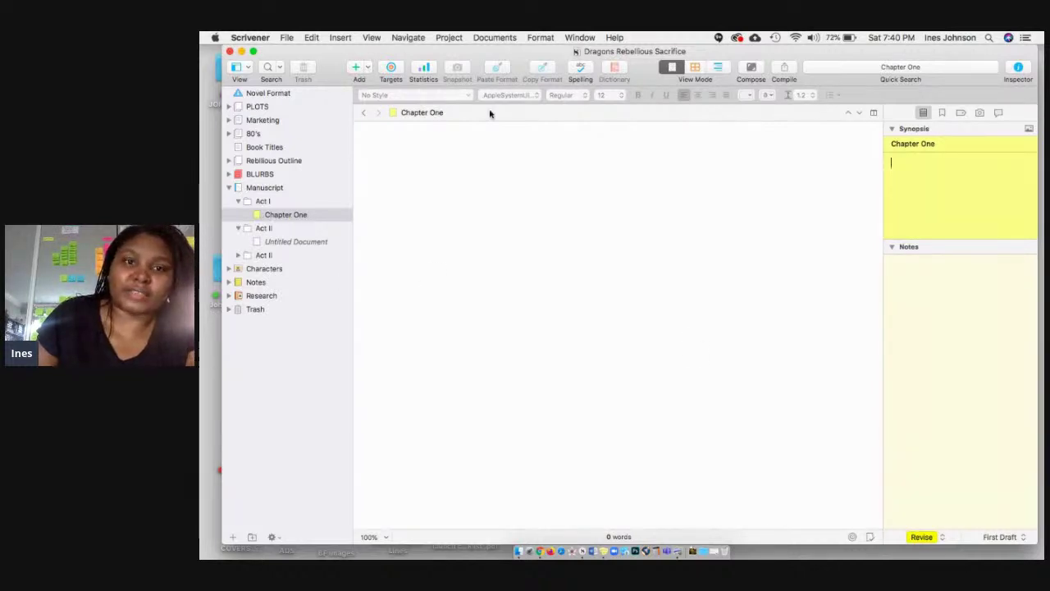
pyautogui.click(417, 38)
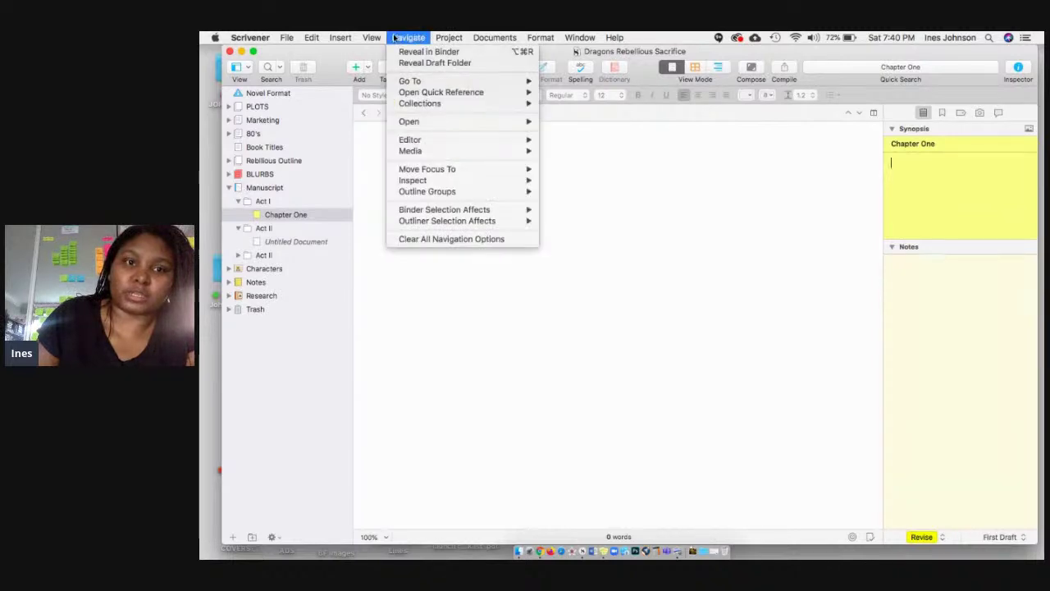
pyautogui.moveTo(376, 38)
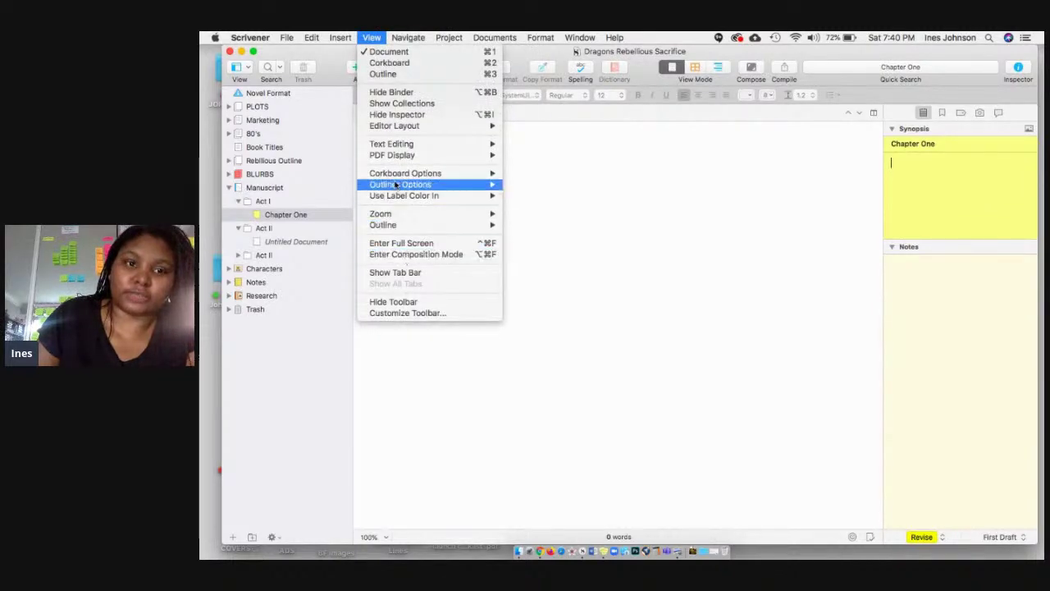
pyautogui.moveTo(399, 196)
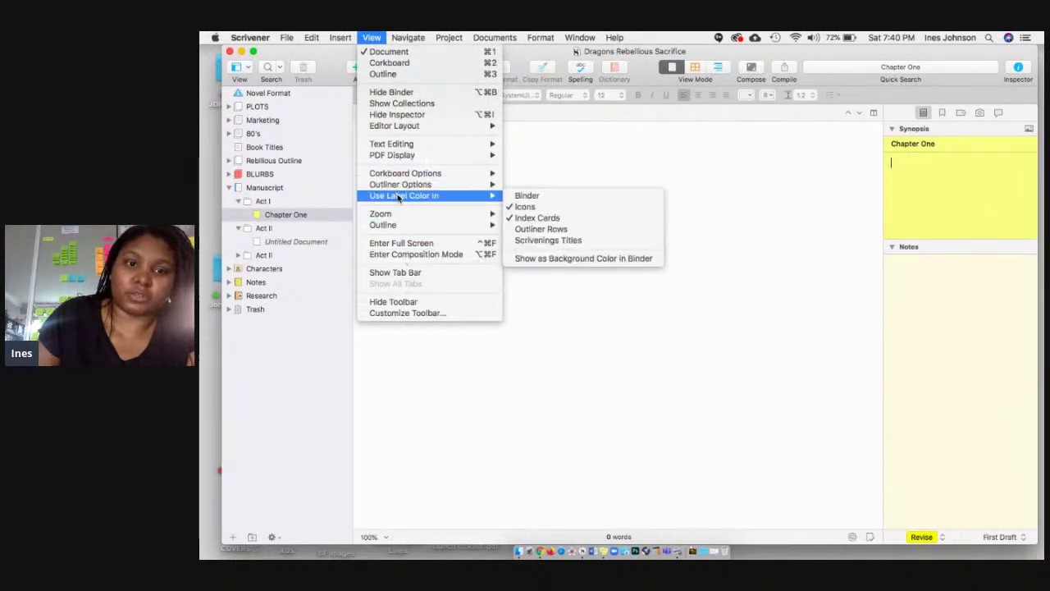
pyautogui.click(577, 220)
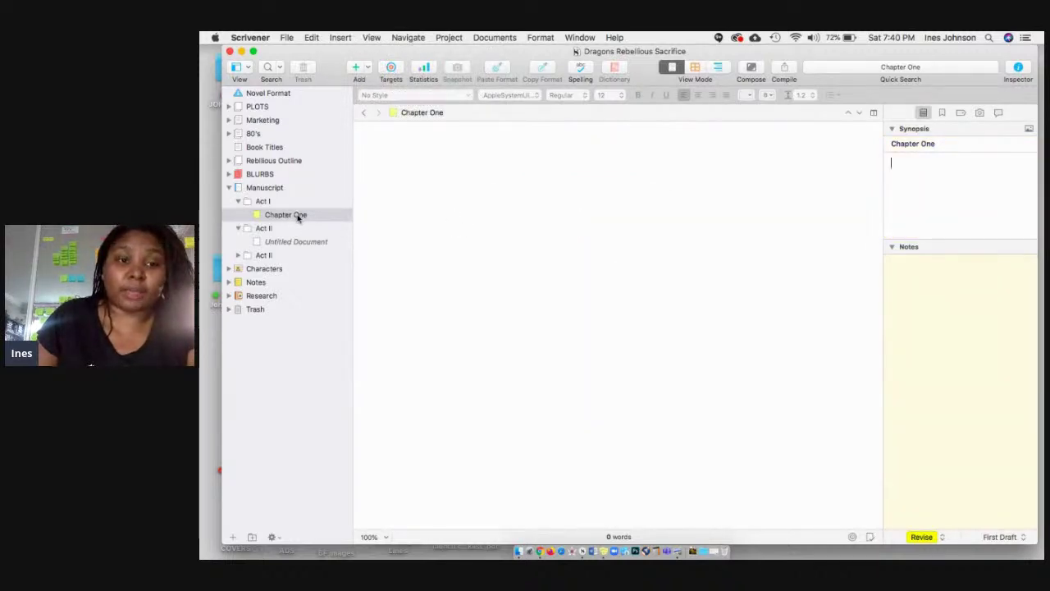
# Switch to the project The Rancher takes his Star Crossed Love and examine the label choices for 22. Jules Grand Gesture
pyautogui.click(715, 553)
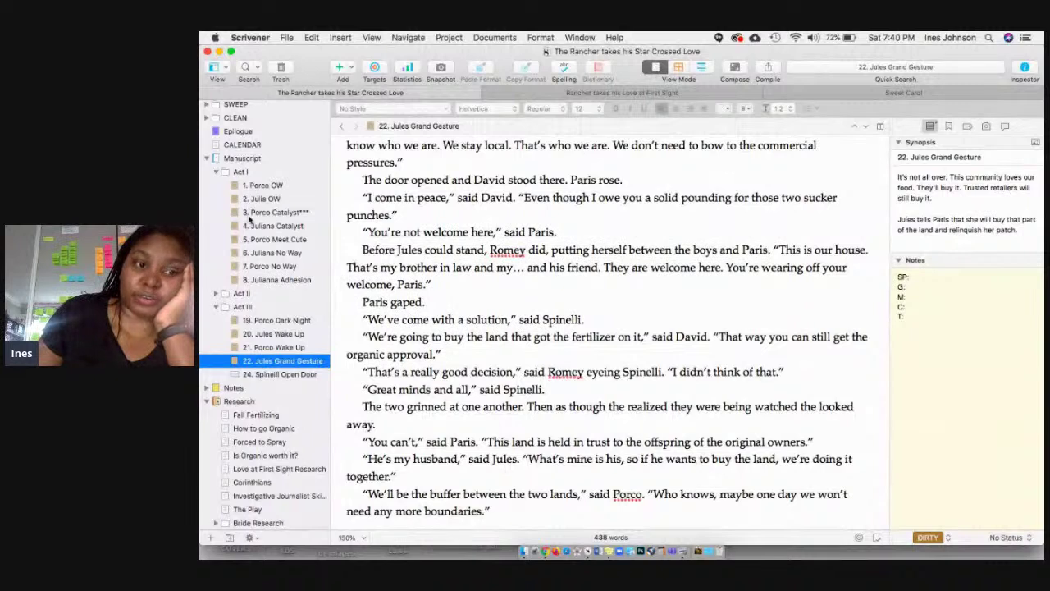
pyautogui.click(950, 538)
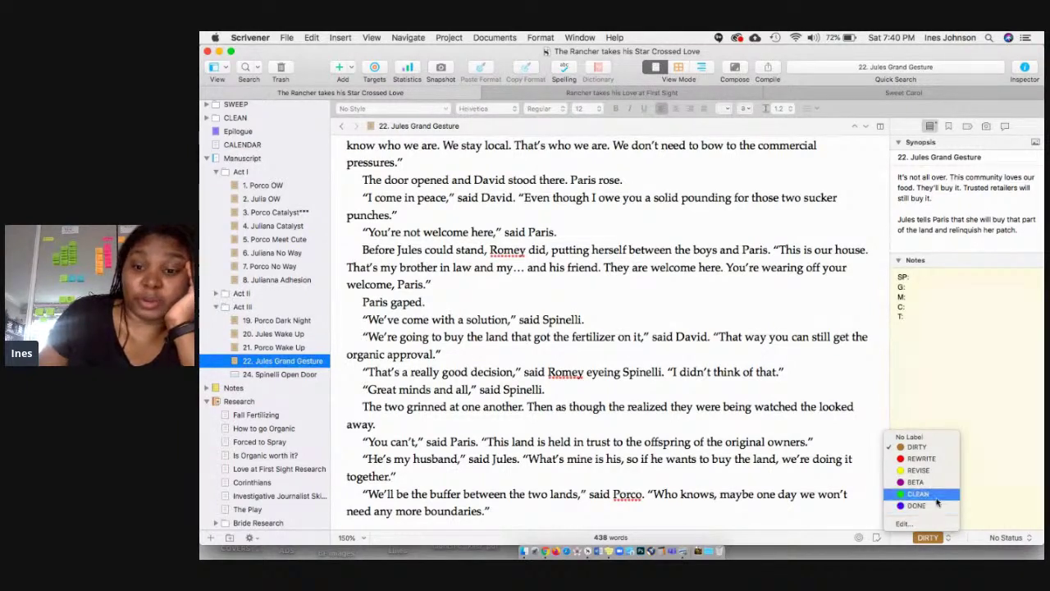
pyautogui.click(962, 431)
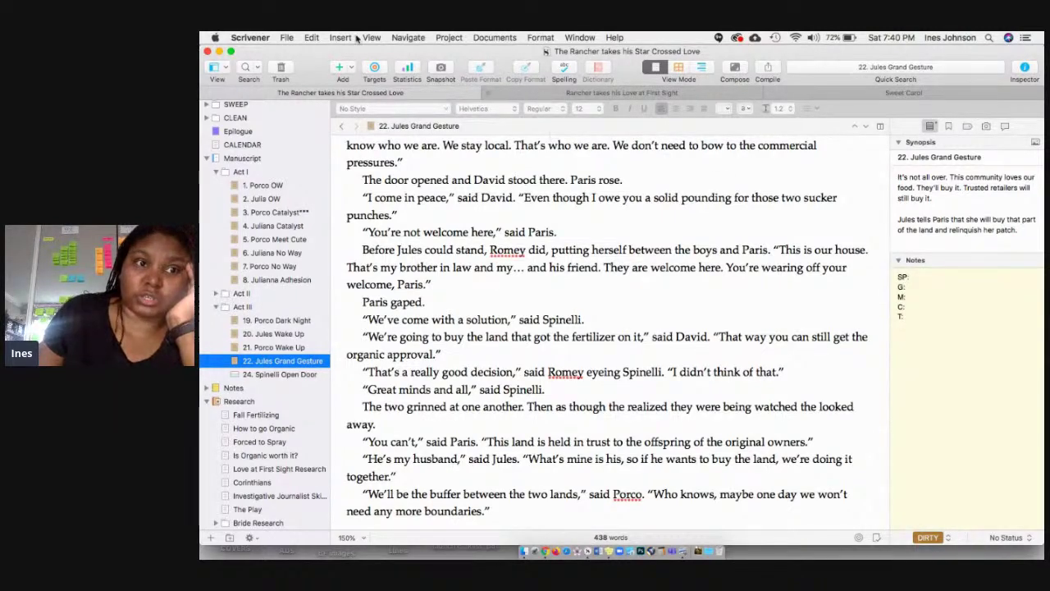
# Return to the Dragons Rebellious Sacrifice project and delete the Red and Orange labels from its label list
pyautogui.click(219, 52)
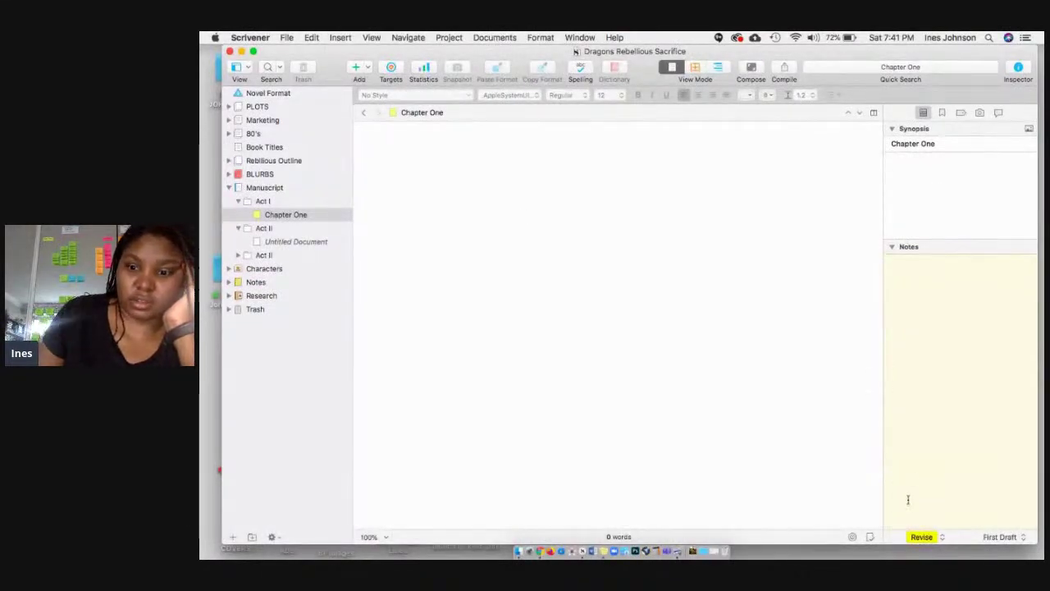
pyautogui.click(944, 540)
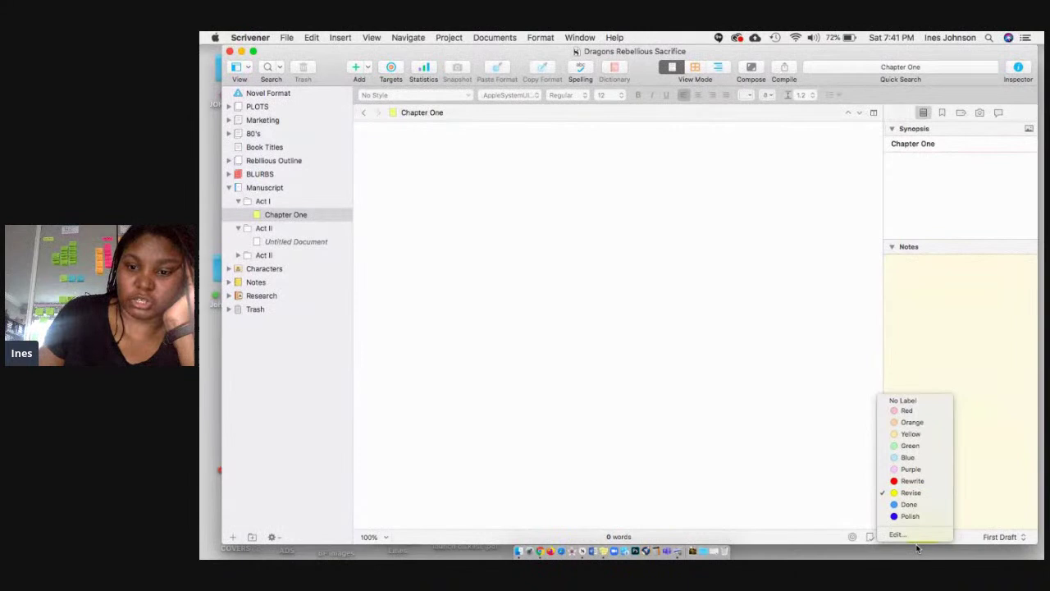
pyautogui.click(909, 533)
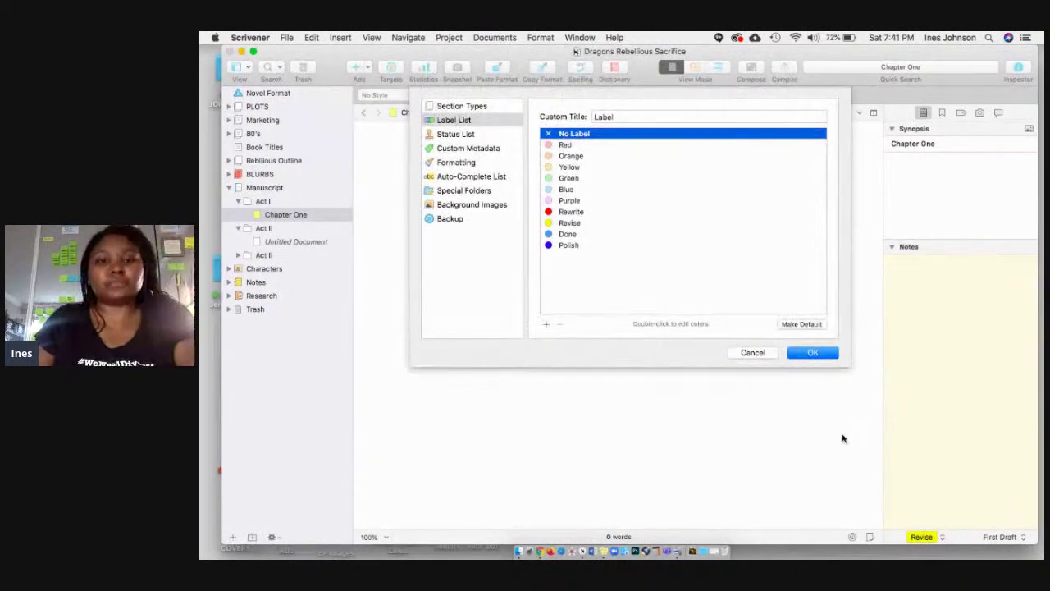
pyautogui.click(564, 146)
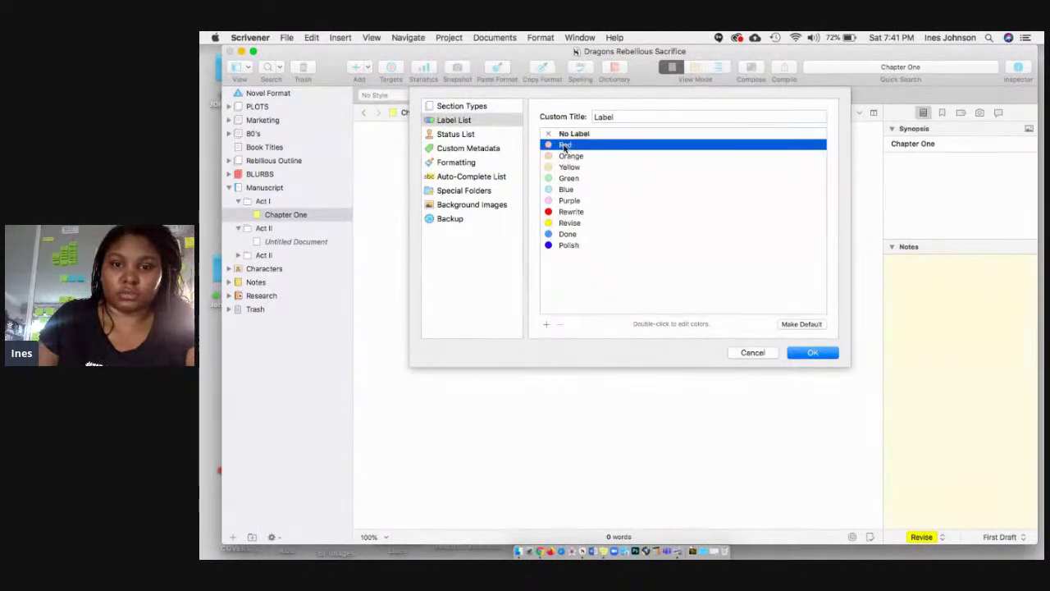
pyautogui.click(560, 325)
pyautogui.click(561, 326)
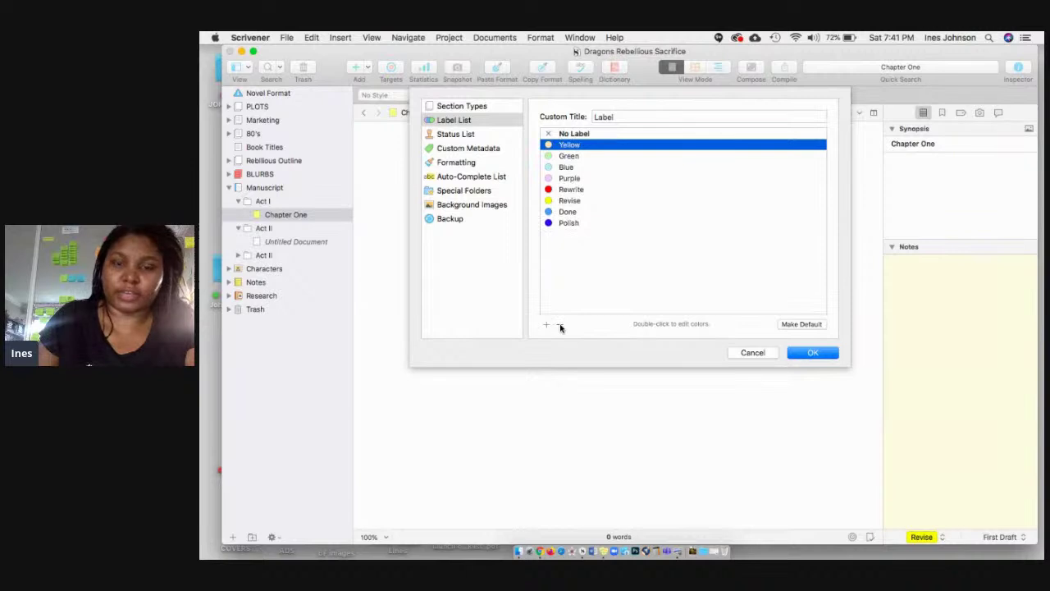
# Change the Yellow label's color to Brown and rename the label DIRTY
pyautogui.doubleClick(549, 145)
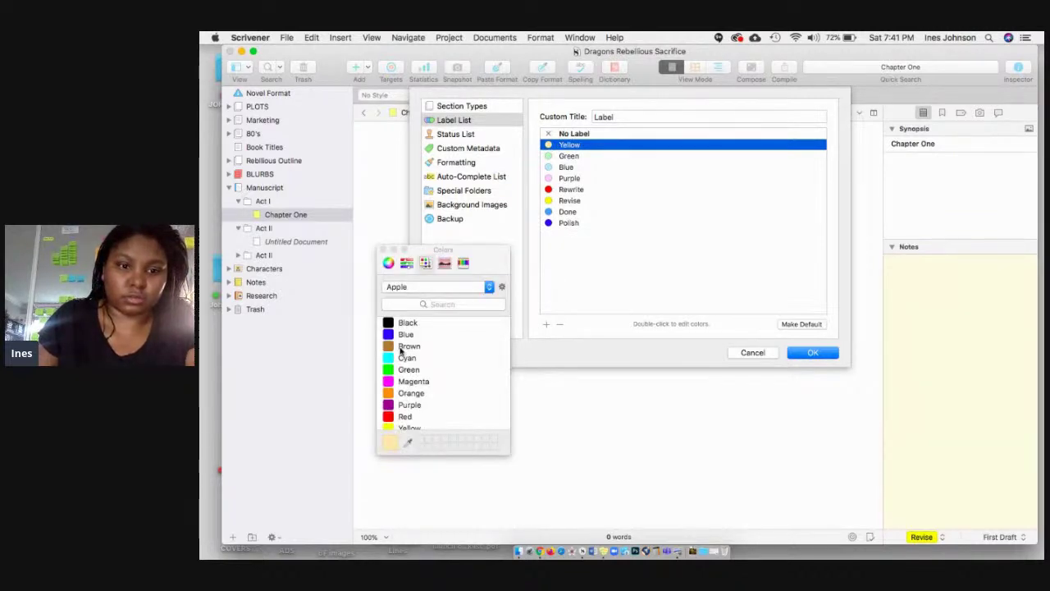
pyautogui.click(402, 348)
pyautogui.doubleClick(572, 147)
pyautogui.write('Dirty')
pyautogui.press('Return')
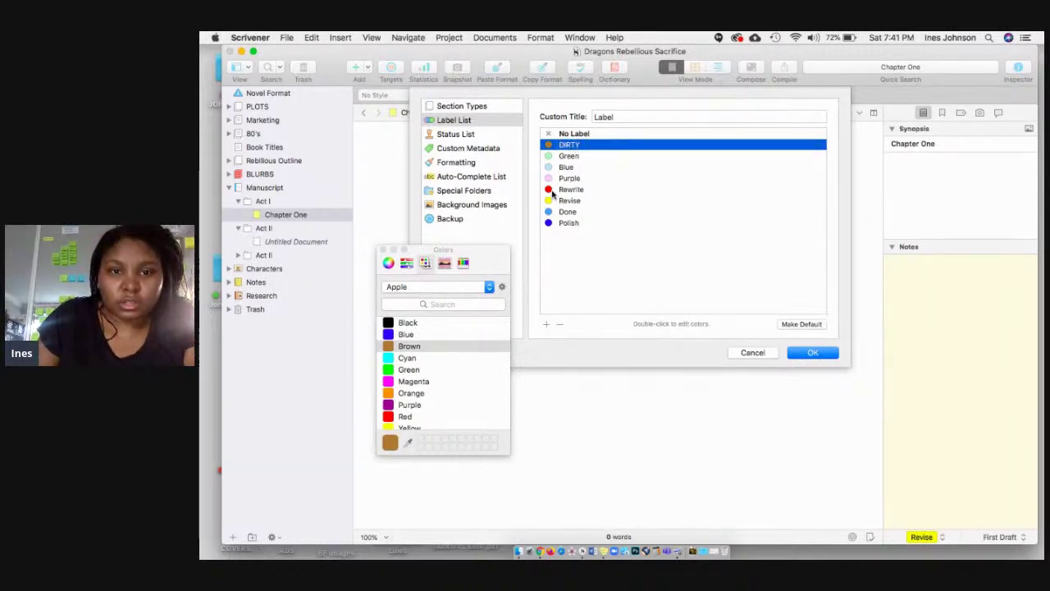
# Move the Rewrite label directly below DIRTY and rename it REWRITE in capitals
pyautogui.click(552, 191)
pyautogui.moveTo(552, 191); pyautogui.dragTo(568, 159)
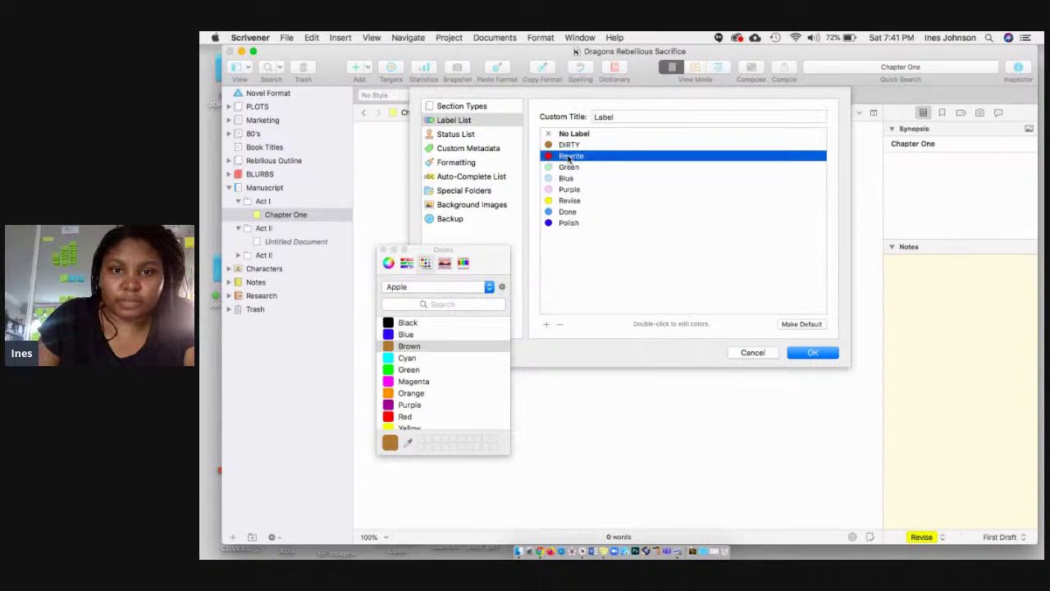
pyautogui.doubleClick(571, 158)
pyautogui.write('REWRITE')
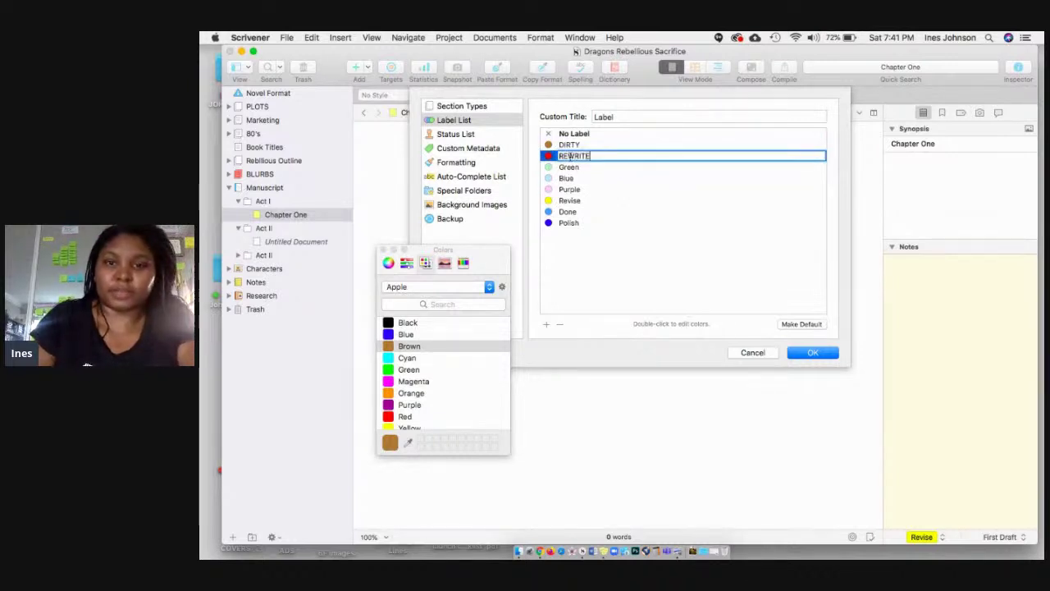
pyautogui.press('Return')
# Move the Revise label directly below REWRITE and rename it REVISE in capitals
pyautogui.moveTo(551, 203); pyautogui.dragTo(558, 167)
pyautogui.doubleClick(569, 167)
pyautogui.write('REVISE')
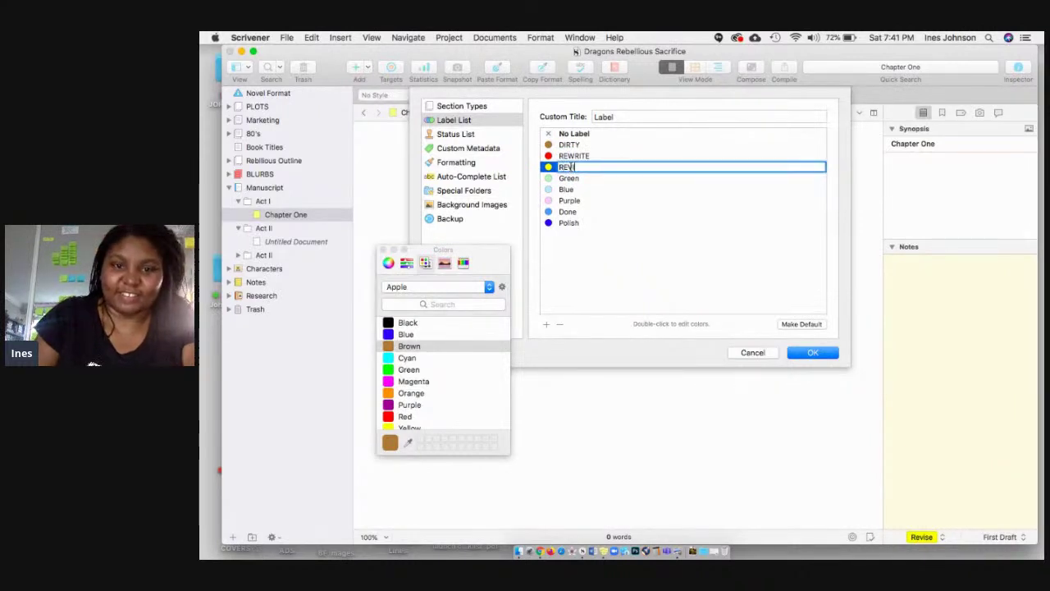
pyautogui.press('Return')
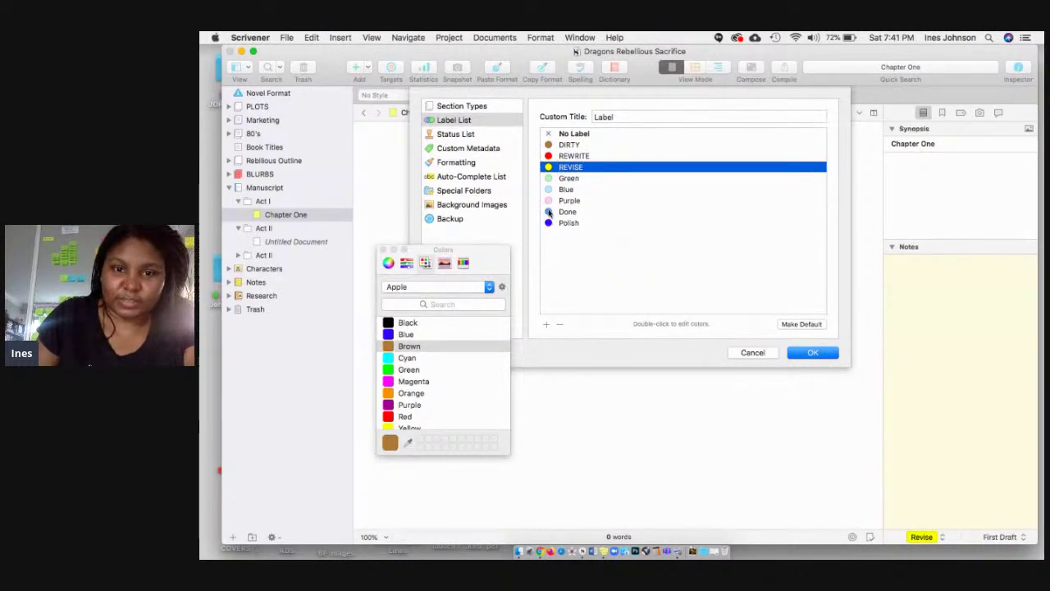
# Move the Purple label directly below REVISE, give it the solid Purple color and rename it BETA
pyautogui.moveTo(551, 201); pyautogui.dragTo(554, 178)
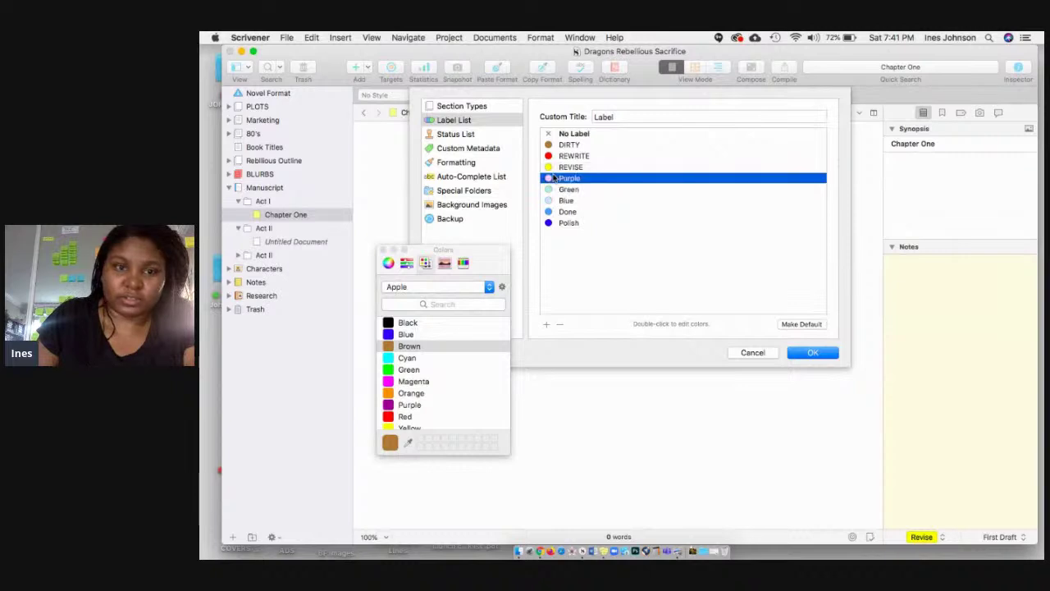
pyautogui.click(390, 406)
pyautogui.doubleClick(571, 179)
pyautogui.write('BETA')
pyautogui.press('Return')
# Give the Green label the solid Green color and rename it CLEAN
pyautogui.click(572, 190)
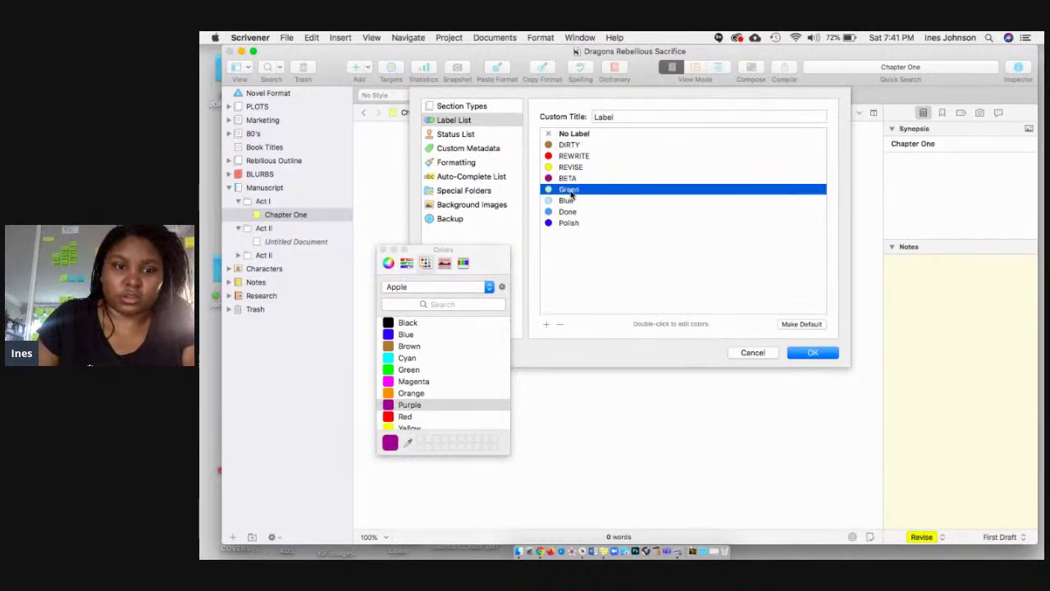
pyautogui.click(402, 372)
pyautogui.doubleClick(572, 189)
pyautogui.write('ClEAN')
pyautogui.press('Return')
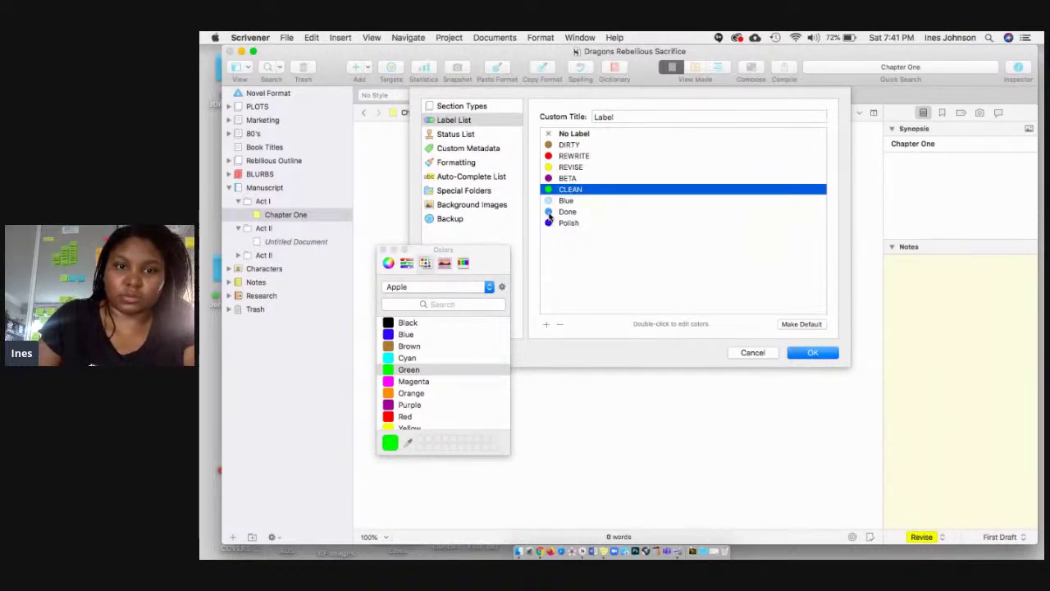
# Move the Polish label directly below CLEAN, rename it DONE and close the color picker
pyautogui.moveTo(549, 224); pyautogui.dragTo(570, 202)
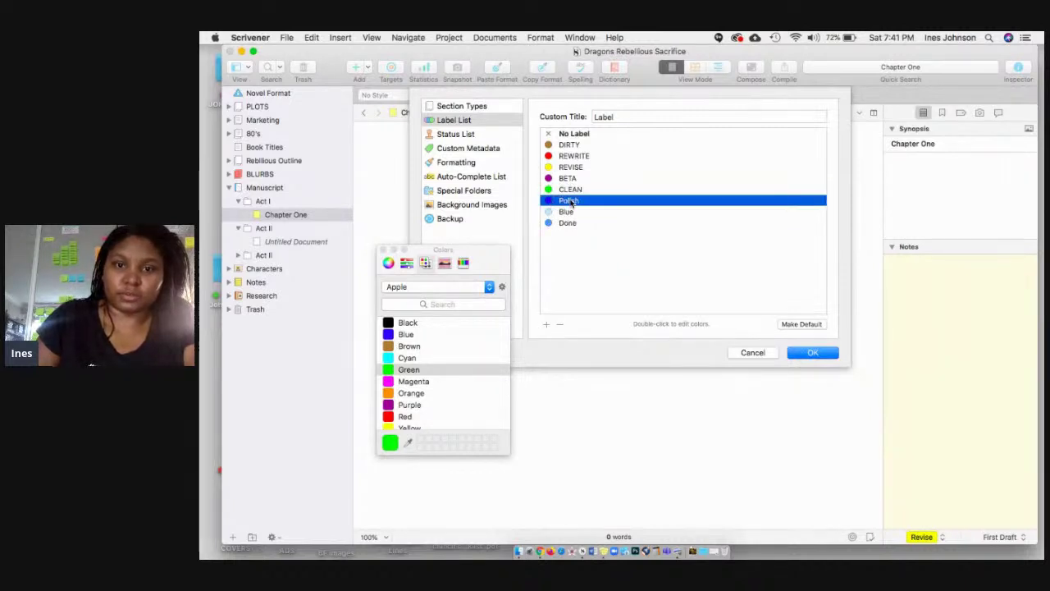
pyautogui.doubleClick(572, 203)
pyautogui.write('DONE')
pyautogui.press('Return')
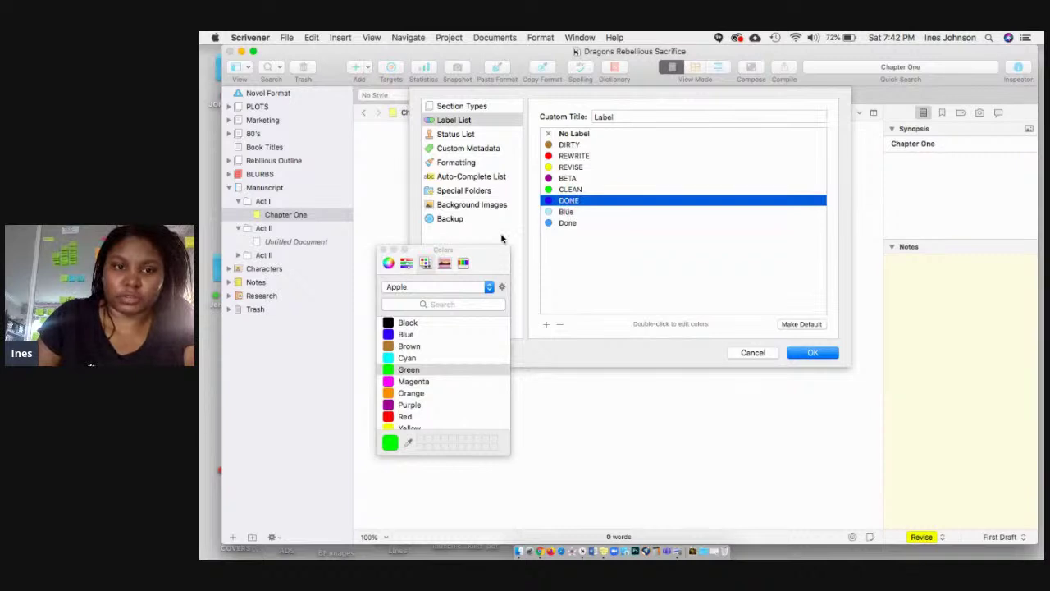
pyautogui.click(381, 249)
# Delete the leftover Blue and light blue Done labels and save the label list
pyautogui.click(570, 212)
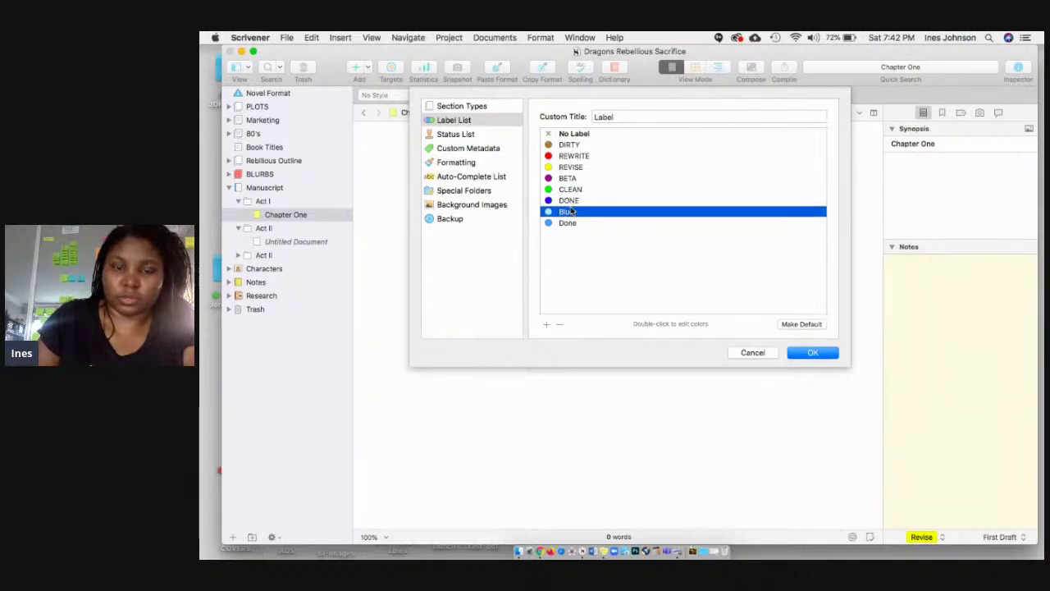
pyautogui.click(559, 324)
pyautogui.click(559, 324)
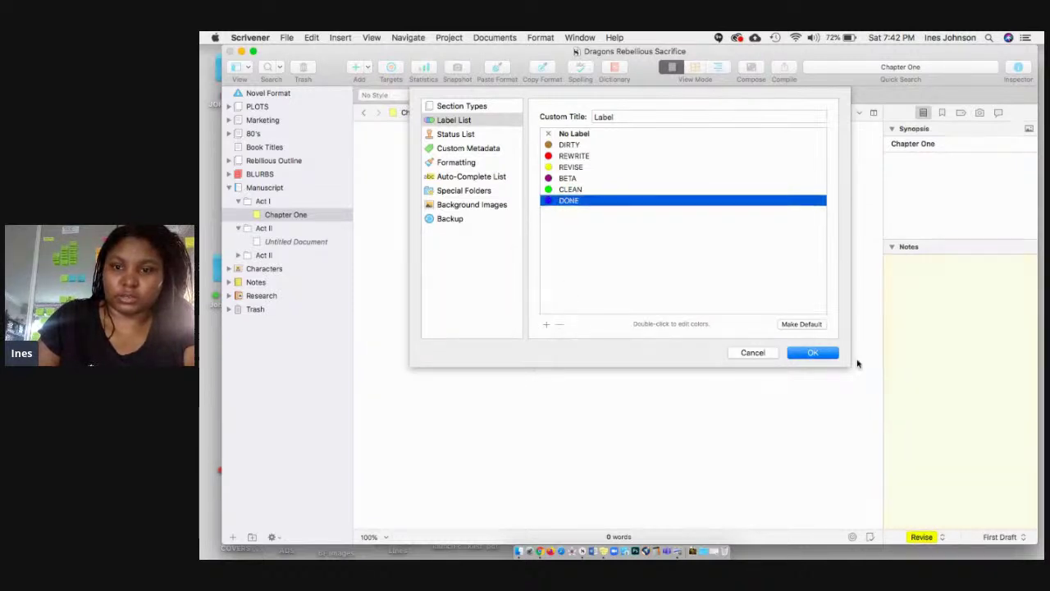
pyautogui.click(831, 351)
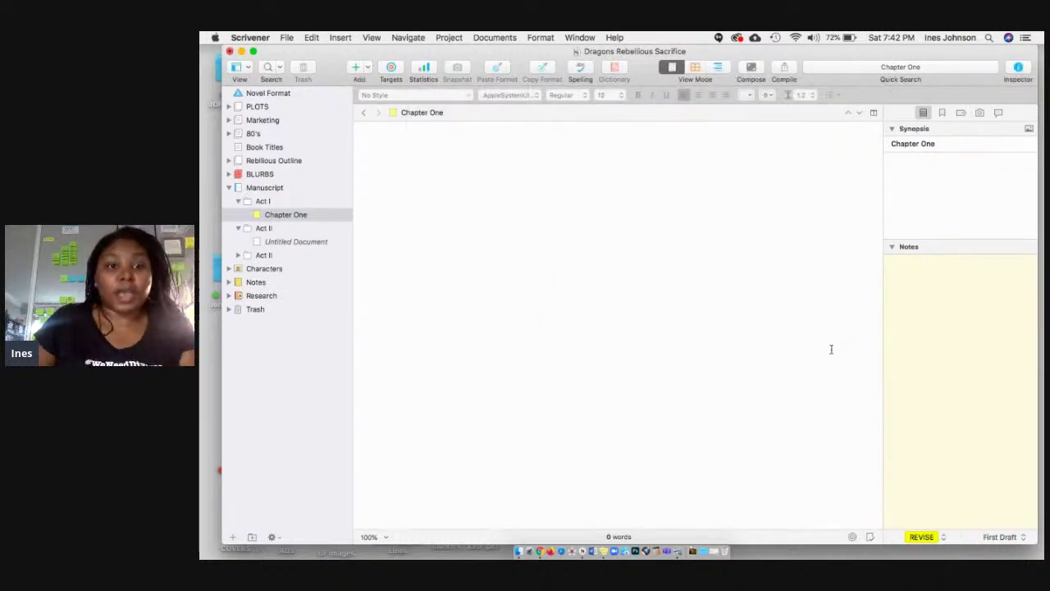
# Set Chapter One to No Label and shift the project window slightly
pyautogui.click(943, 537)
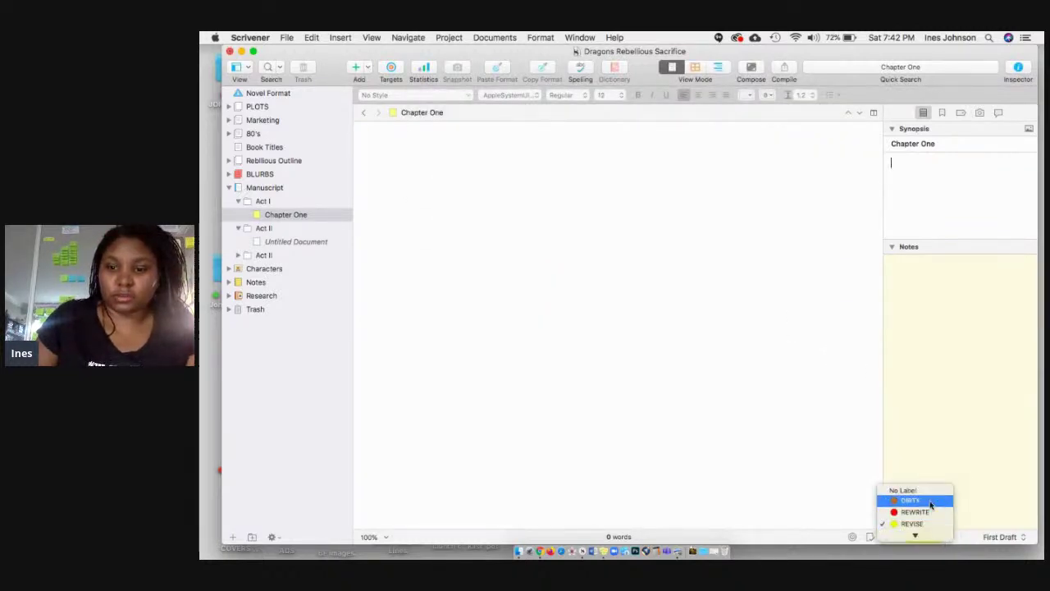
pyautogui.click(902, 462)
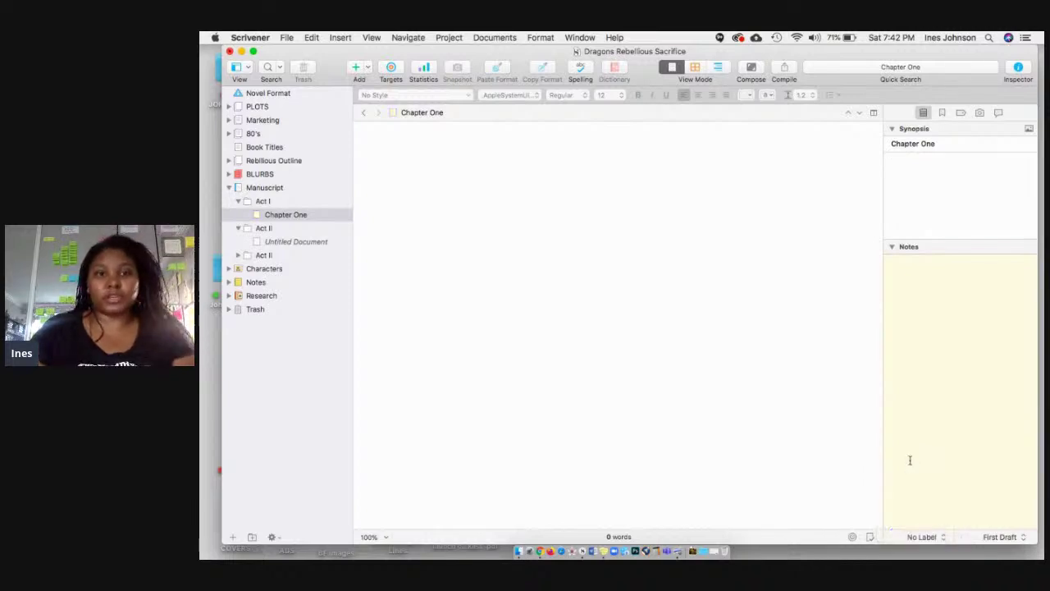
pyautogui.moveTo(817, 53); pyautogui.dragTo(800, 54)
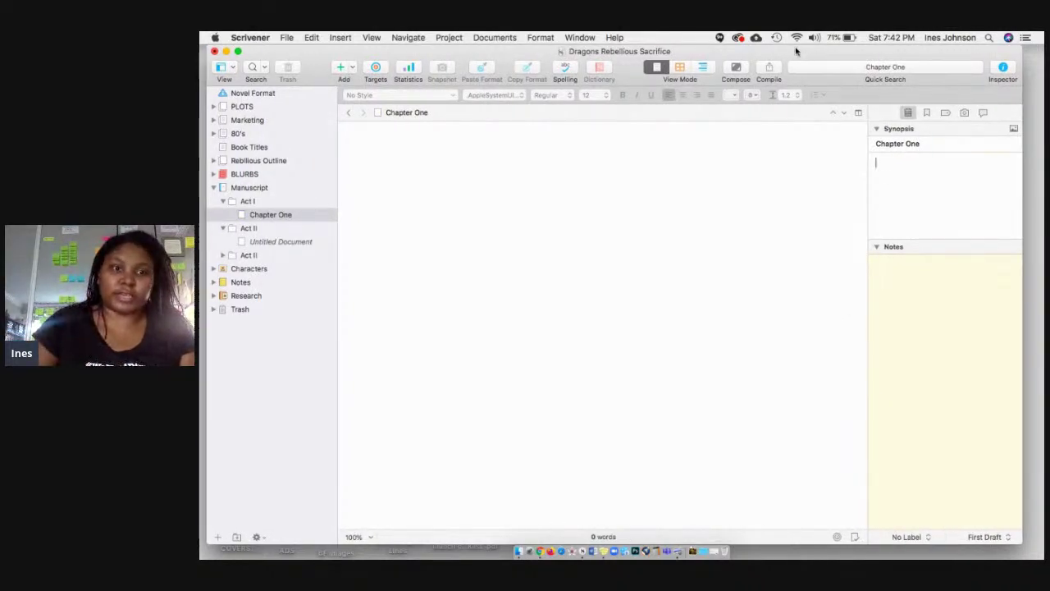
# Show the Manuscript's index cards and collapse the Act I and first Act II folders in the outline
pyautogui.click(251, 191)
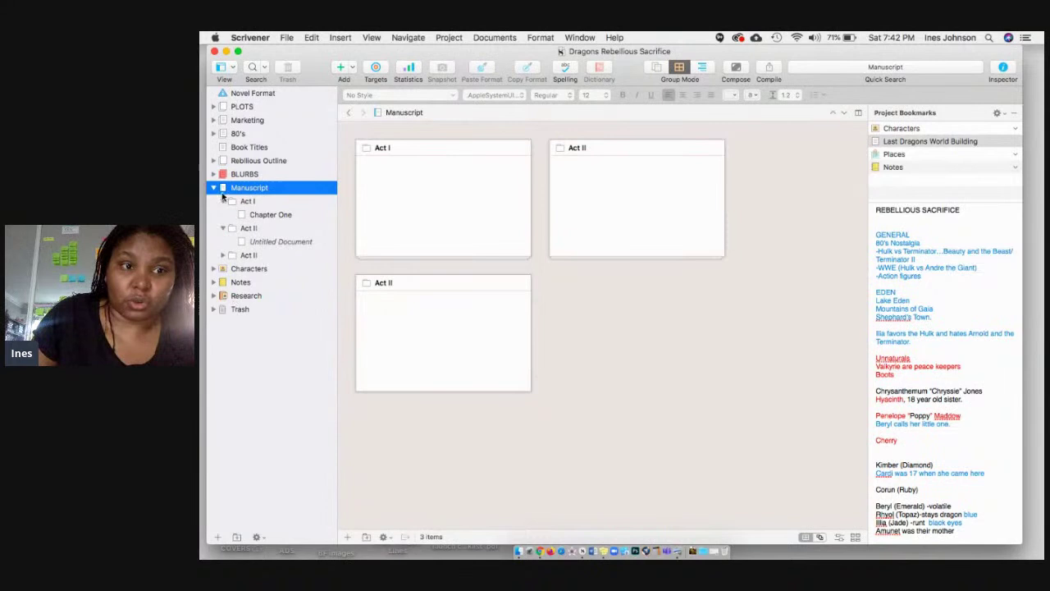
pyautogui.click(213, 188)
pyautogui.click(214, 188)
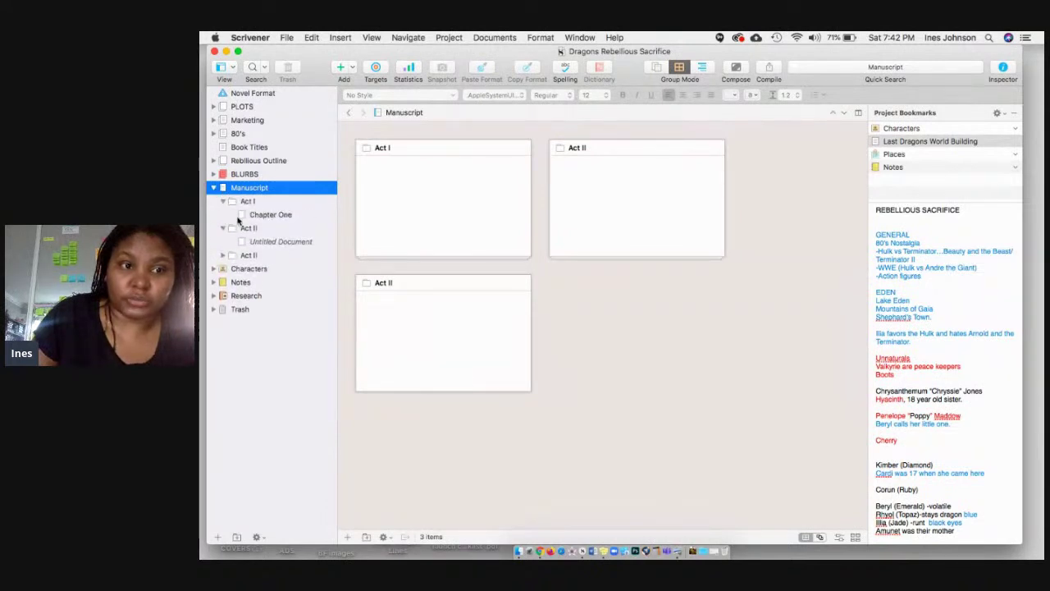
pyautogui.click(222, 228)
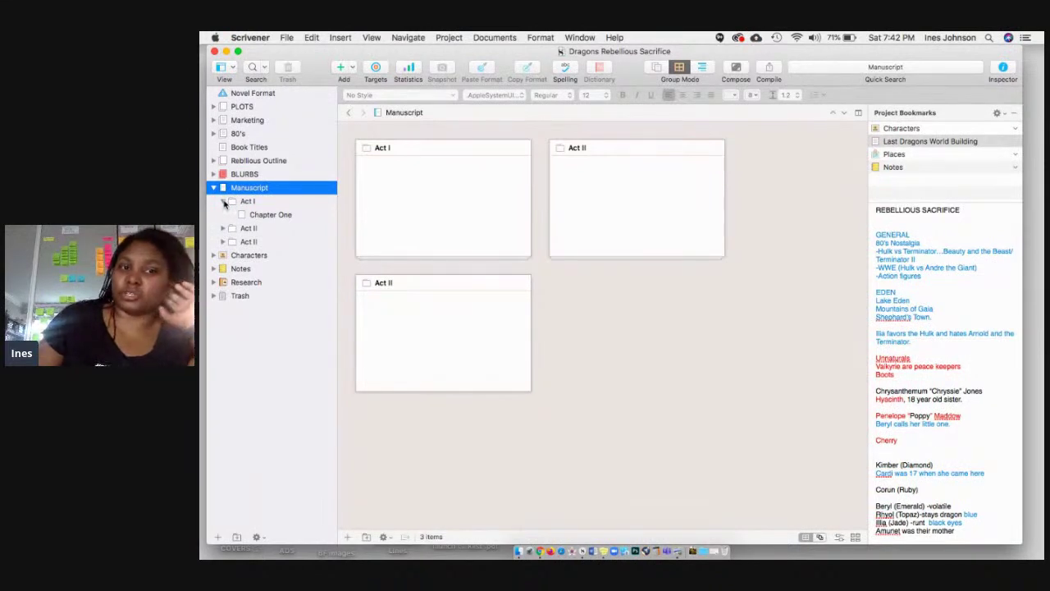
pyautogui.click(223, 202)
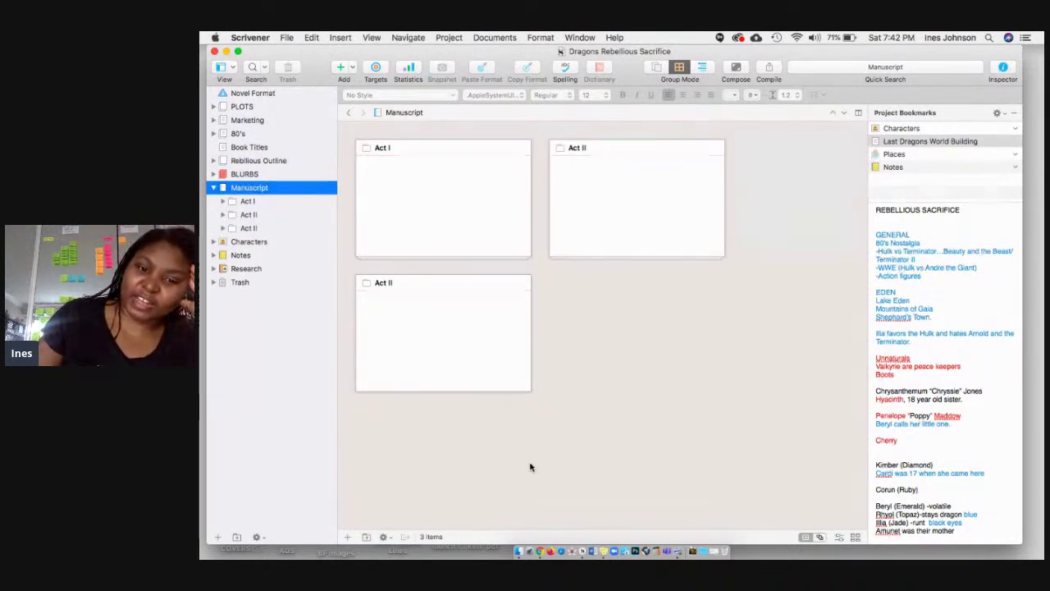
# Switch to StreamYard in Chrome and end the live broadcast, confirming the prompt
pyautogui.click(540, 551)
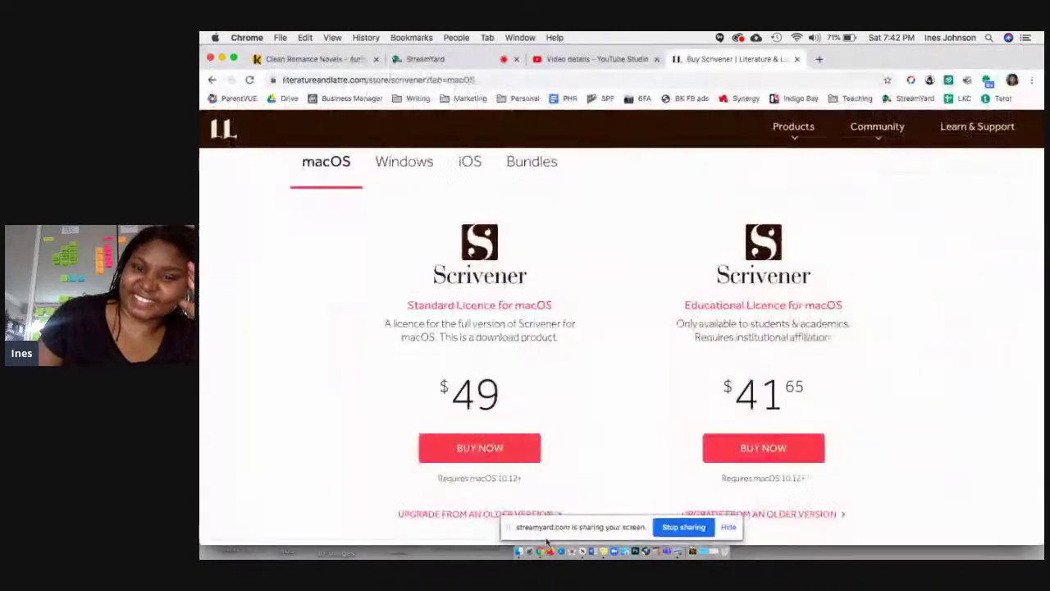
pyautogui.click(563, 60)
pyautogui.click(425, 59)
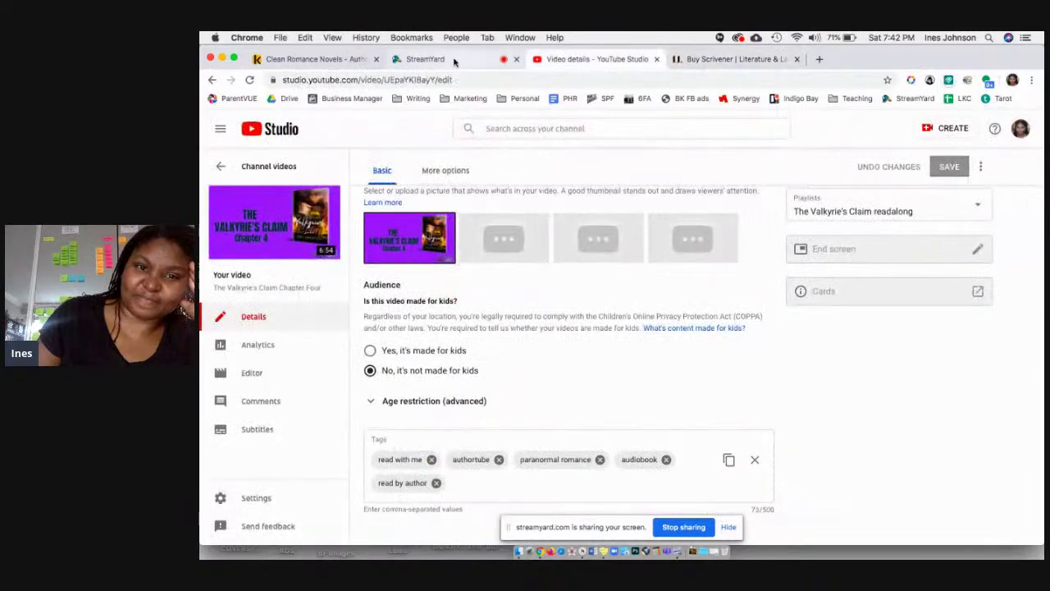
pyautogui.click(1015, 123)
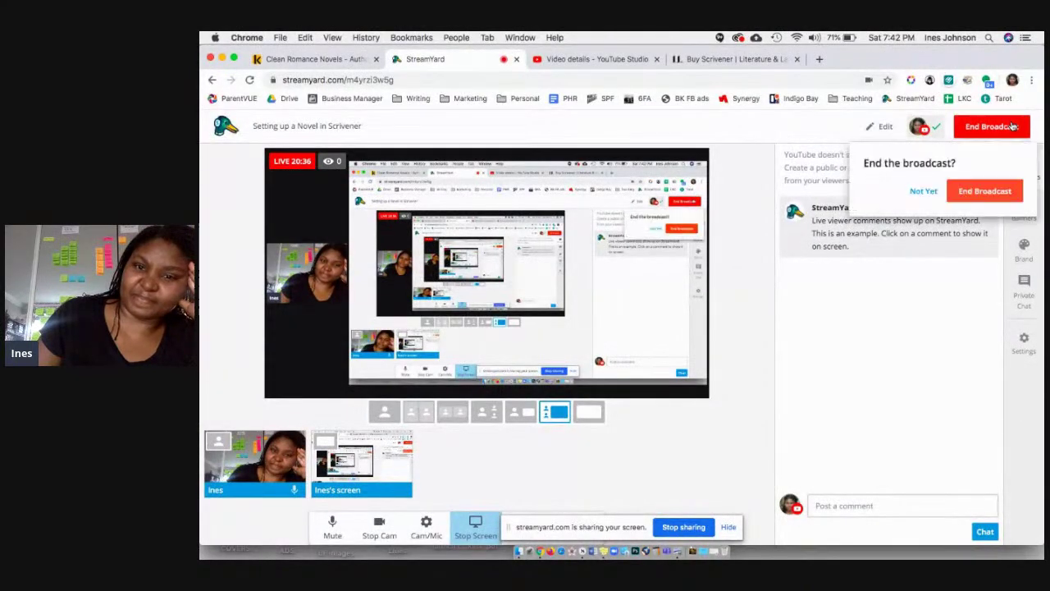
pyautogui.click(986, 191)
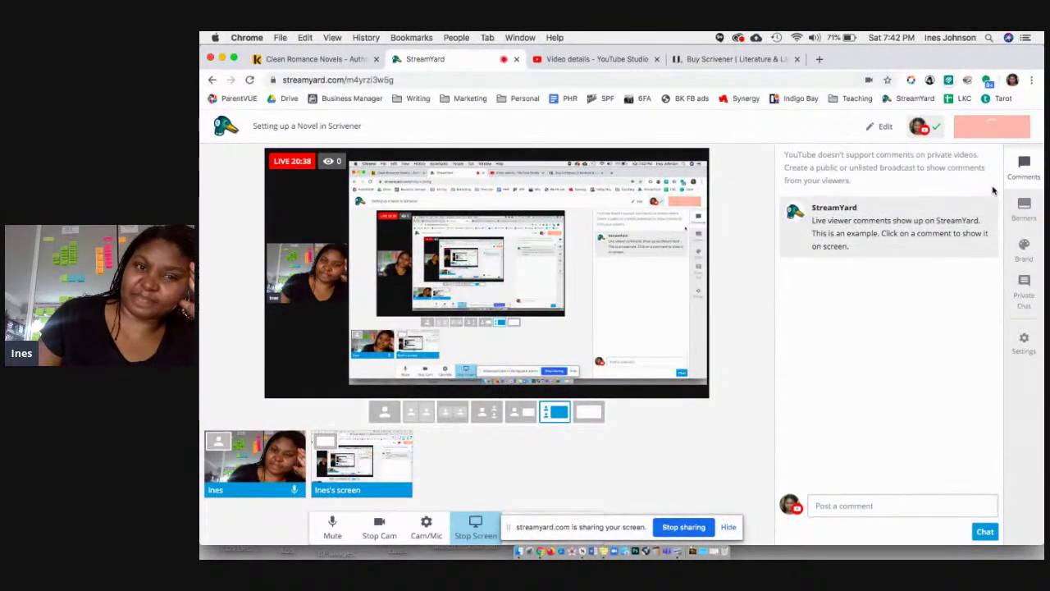